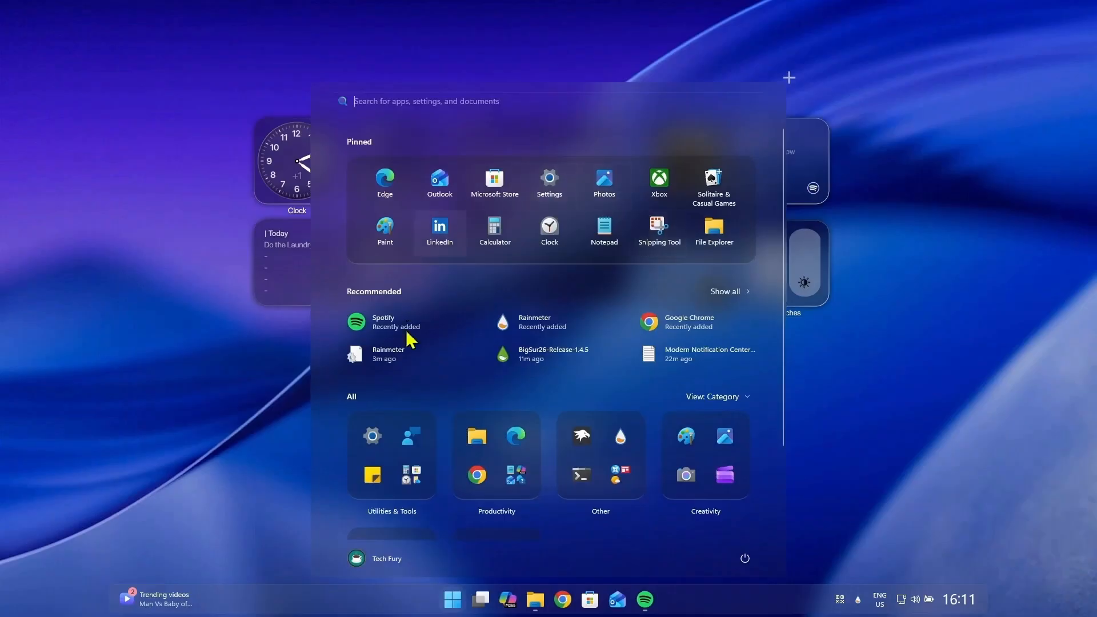
left_click(879, 525)
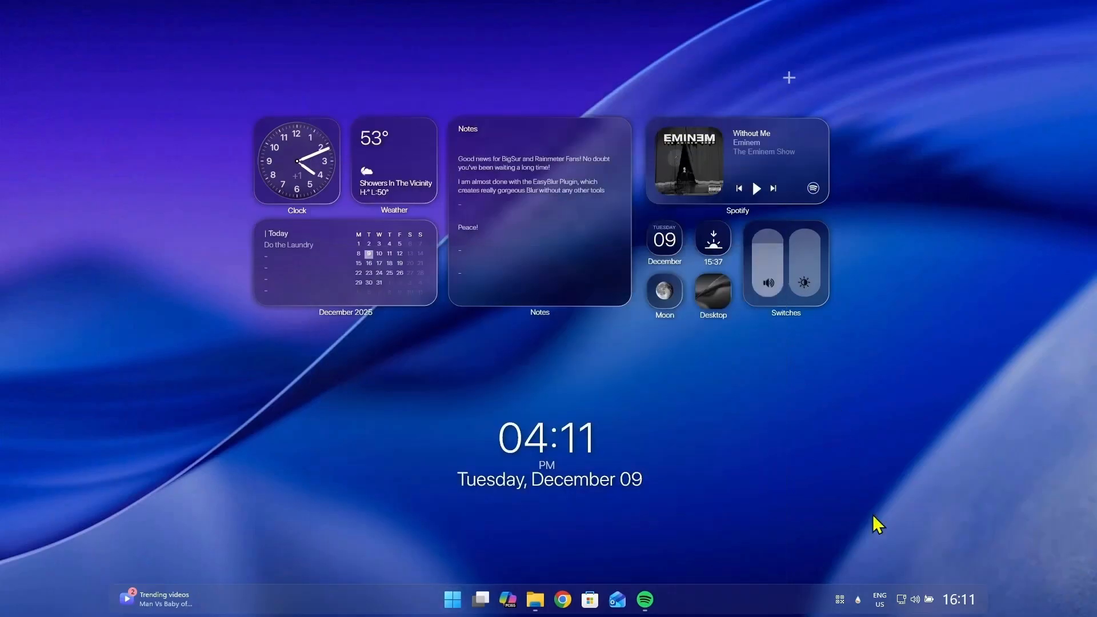
left_click(914, 599)
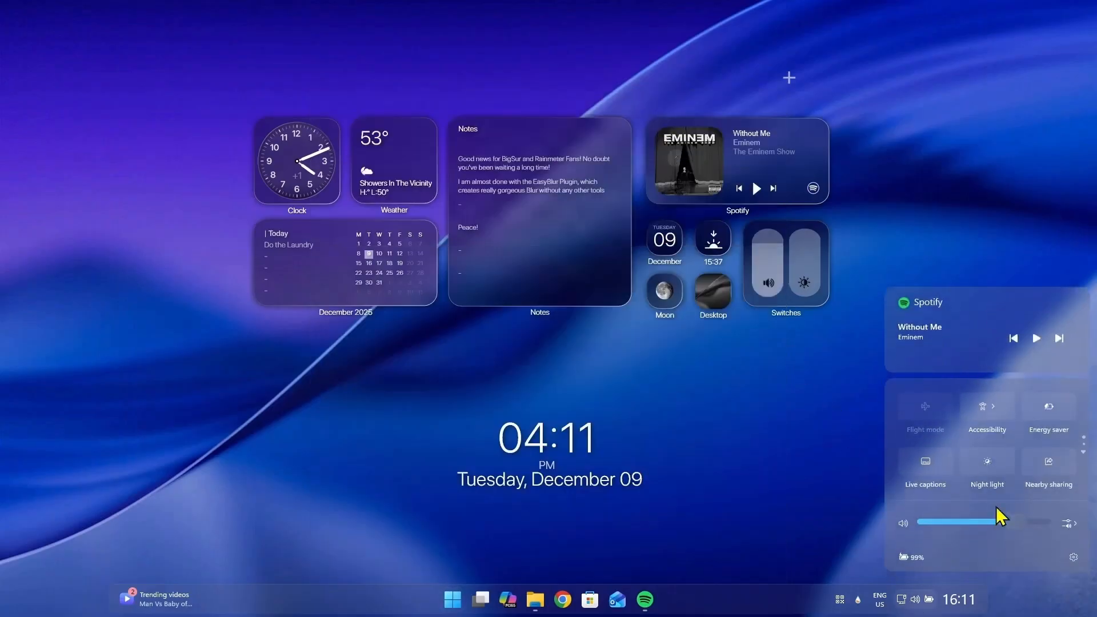
scroll(999, 486, "down", 1)
scroll(999, 483, "up", 1)
left_click(975, 599)
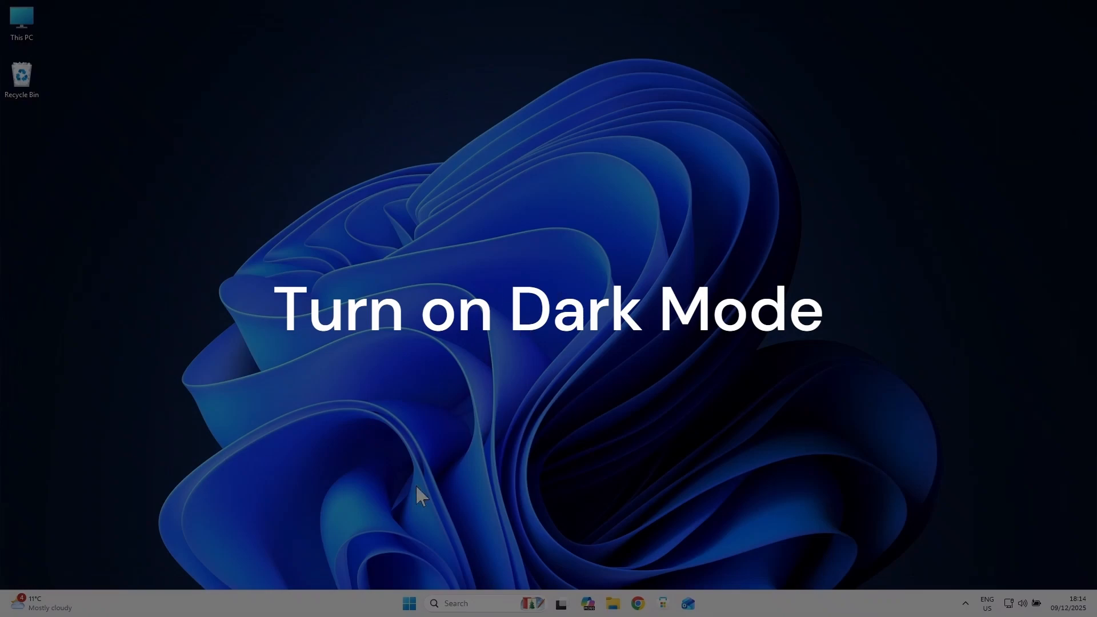
Step: Set the Windows colour mode to Dark in the Personalisation colour settings
left_click(409, 603)
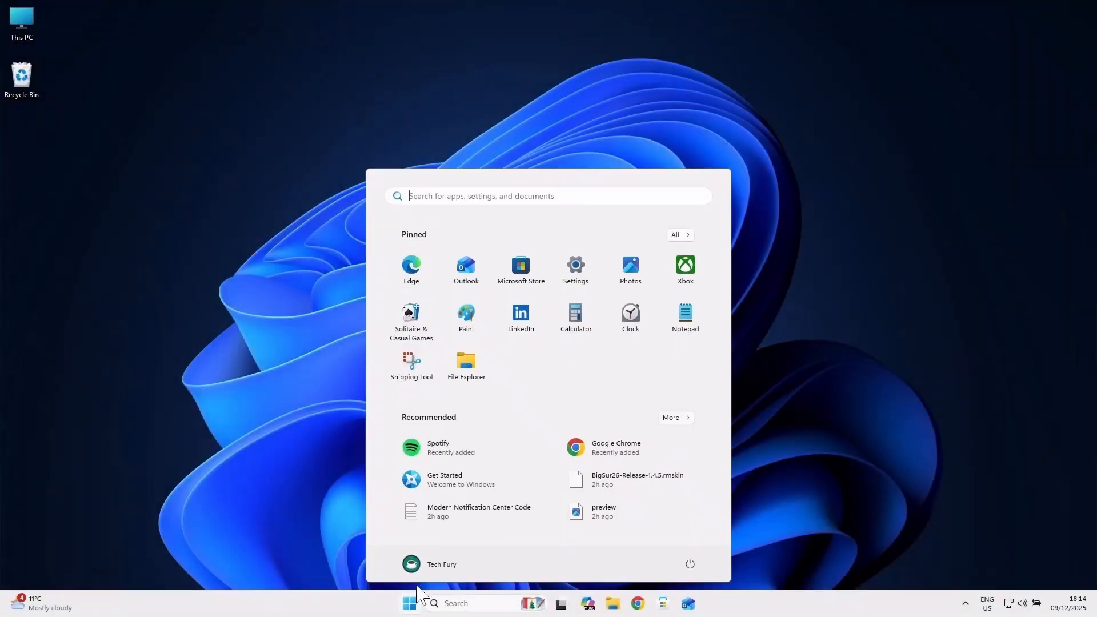
left_click(575, 275)
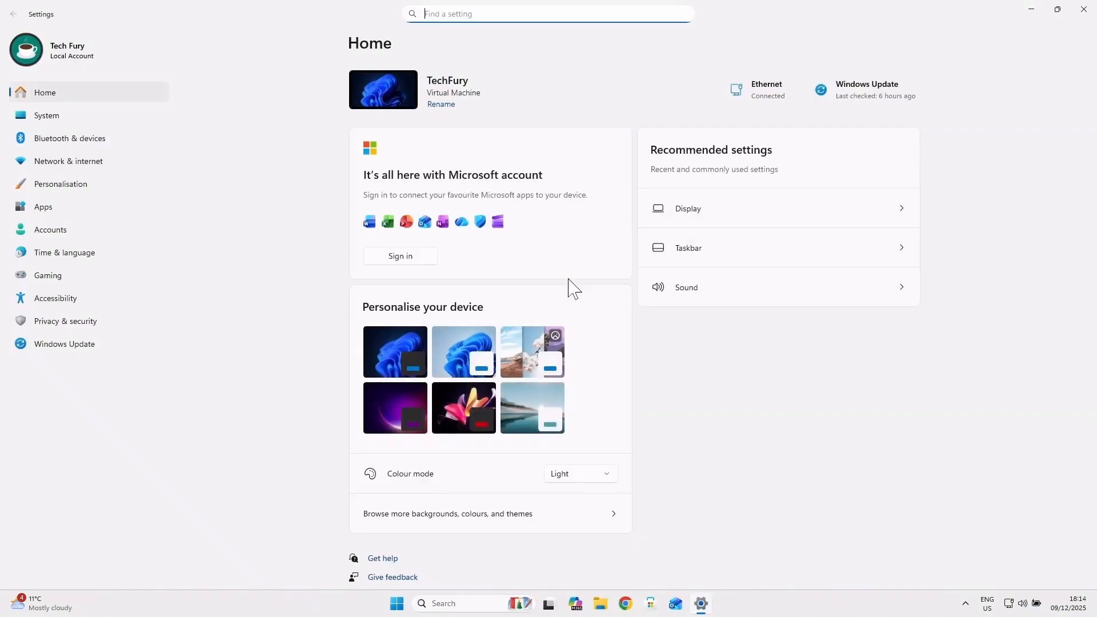
left_click(86, 194)
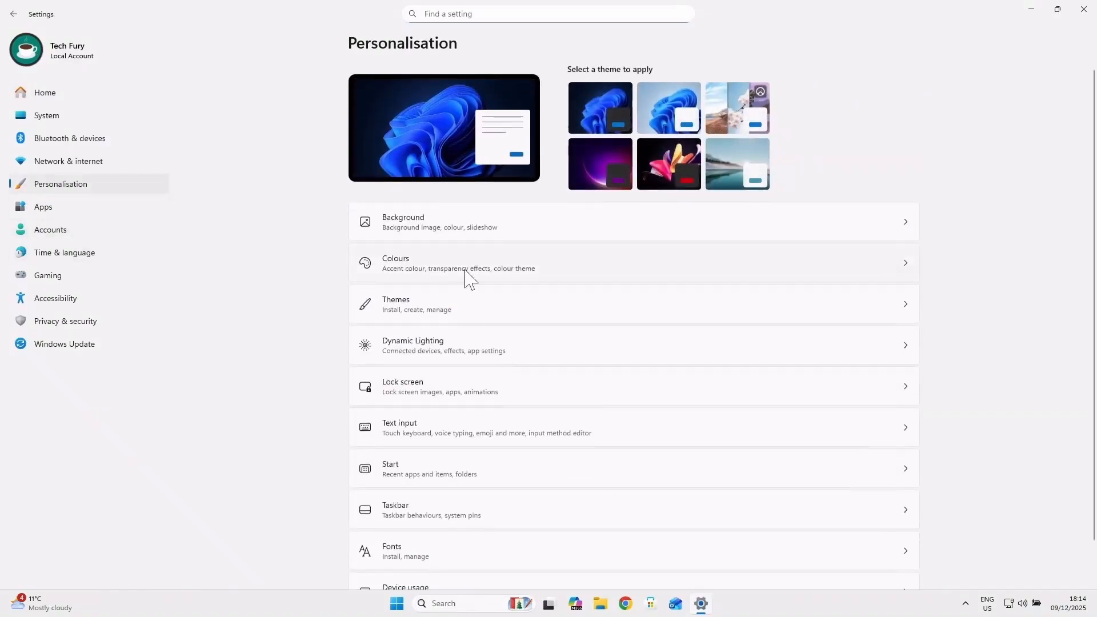
left_click(470, 280)
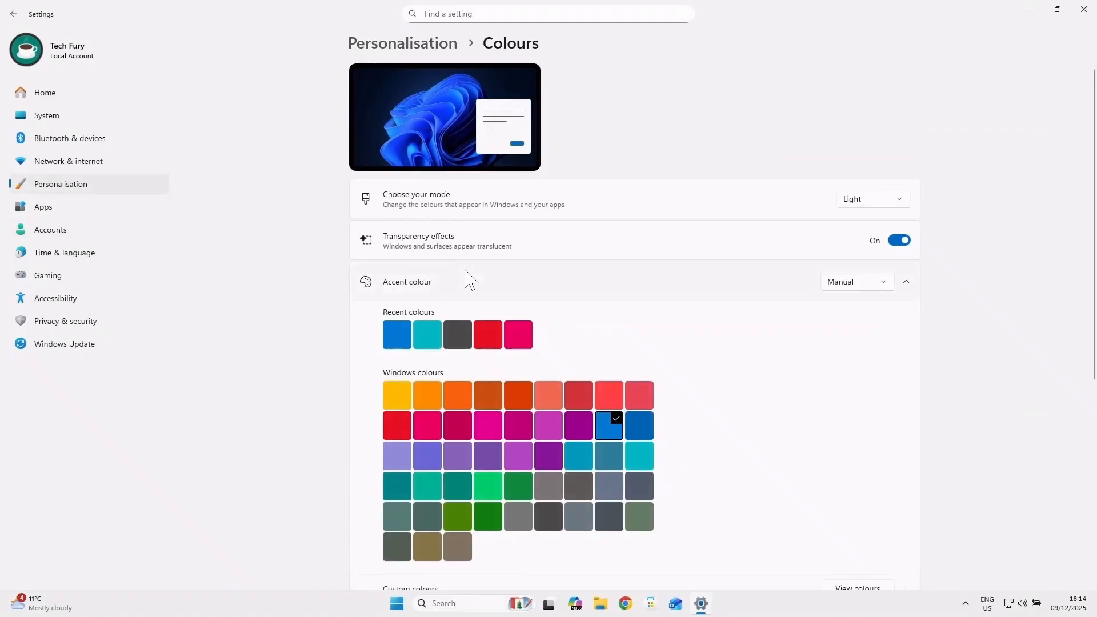
left_click(897, 204)
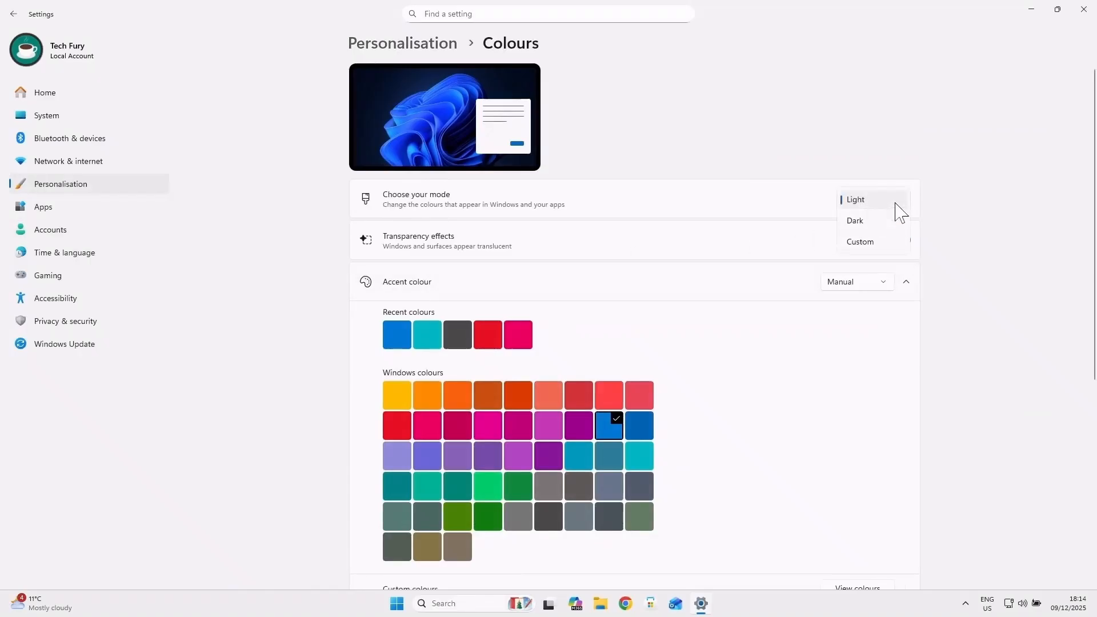
left_click(855, 221)
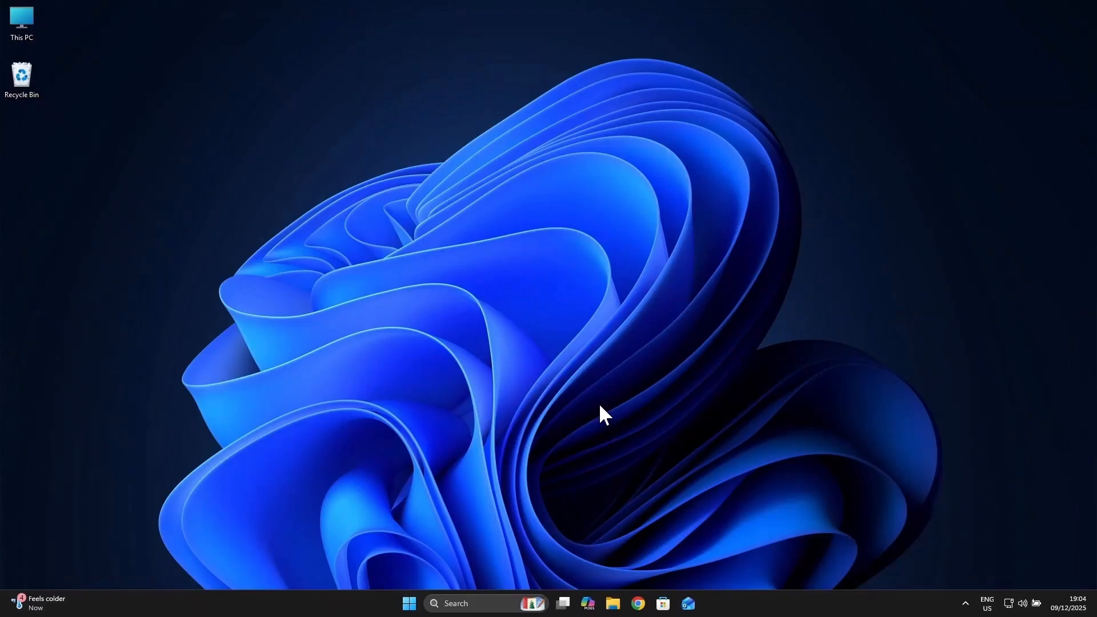
Step: Search for "about", examine the Windows version in the PC's About settings, and go to Windows Update
left_click(409, 604)
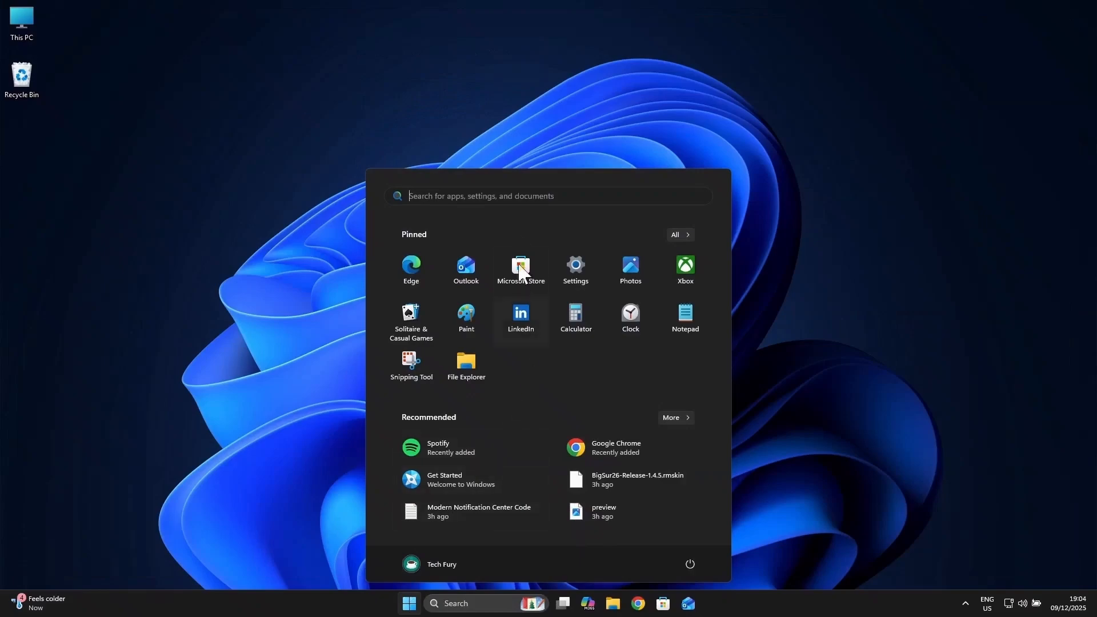
type("about")
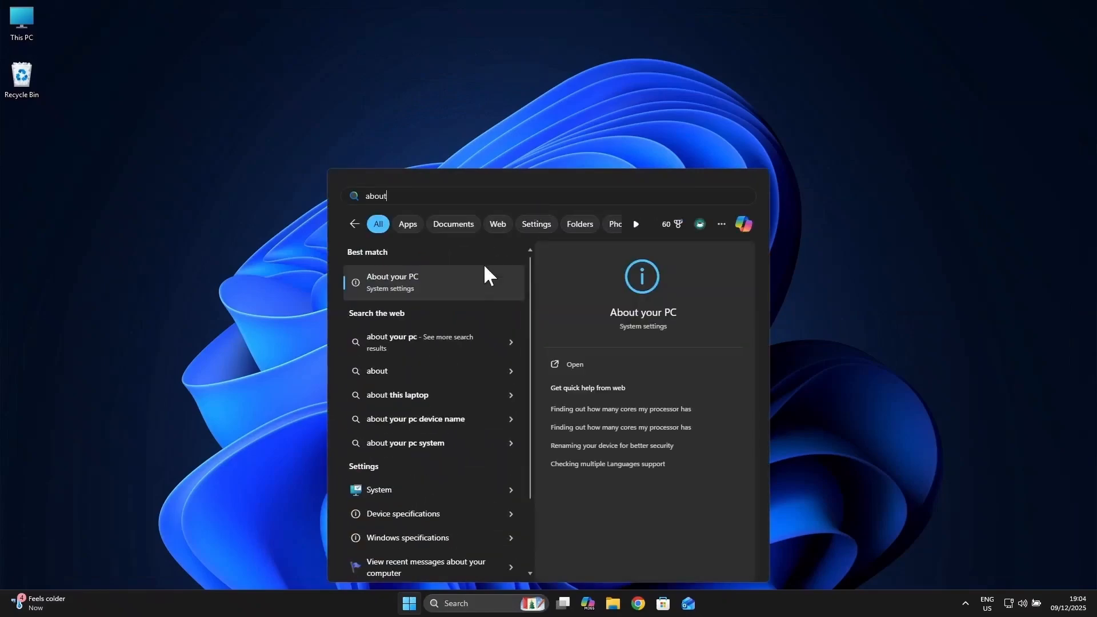
left_click(404, 284)
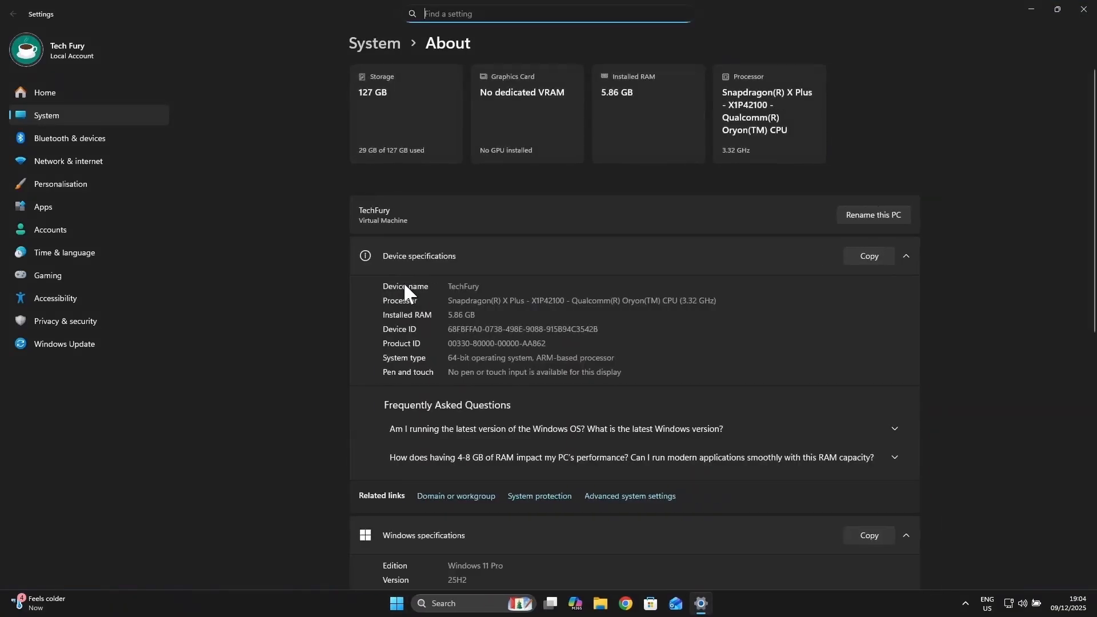
scroll(404, 283, "down", 4)
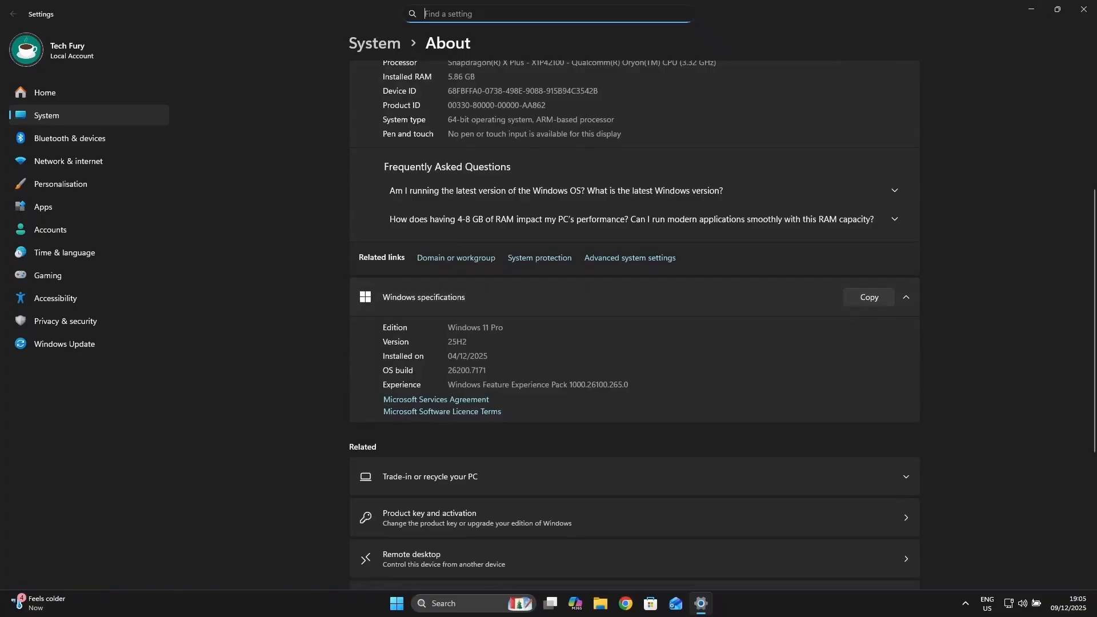
left_click_drag(468, 342, 448, 342)
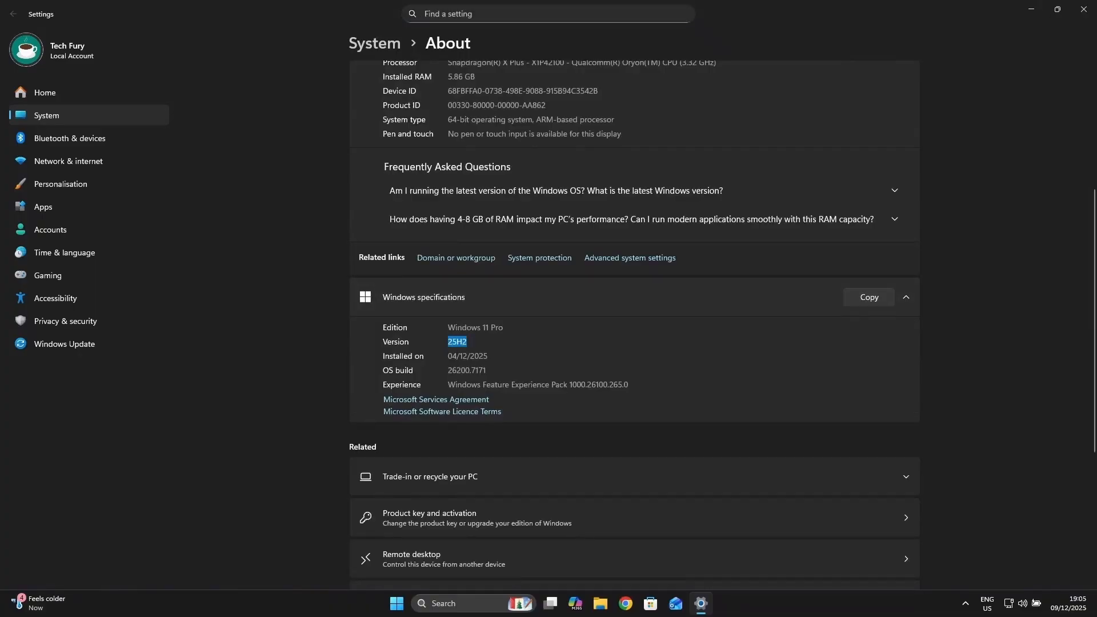
left_click(63, 345)
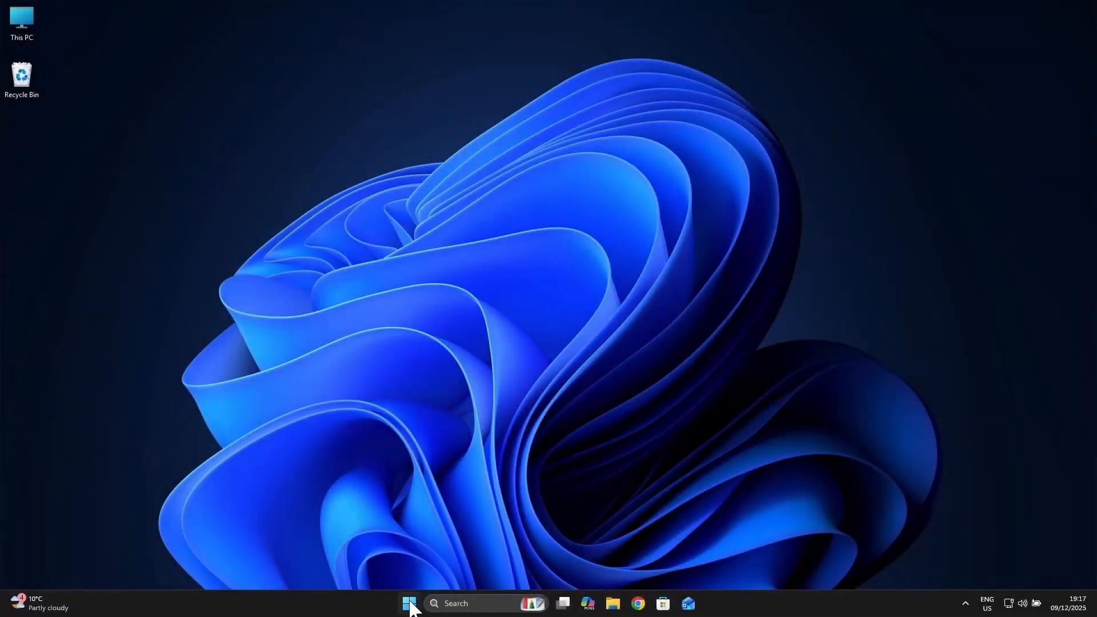
left_click(410, 604)
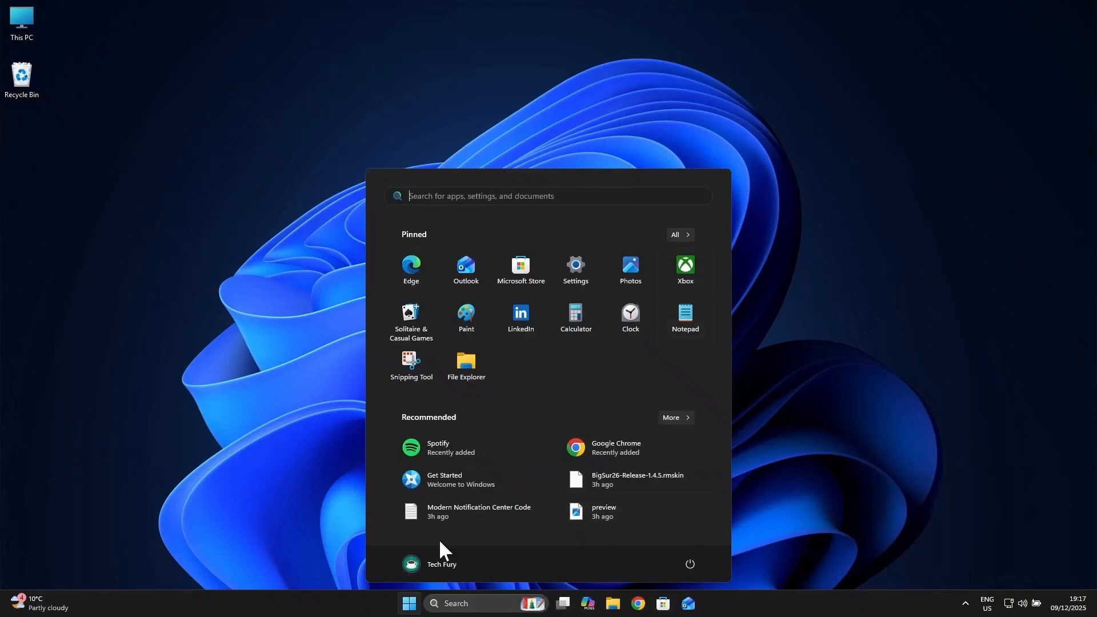
left_click(806, 413)
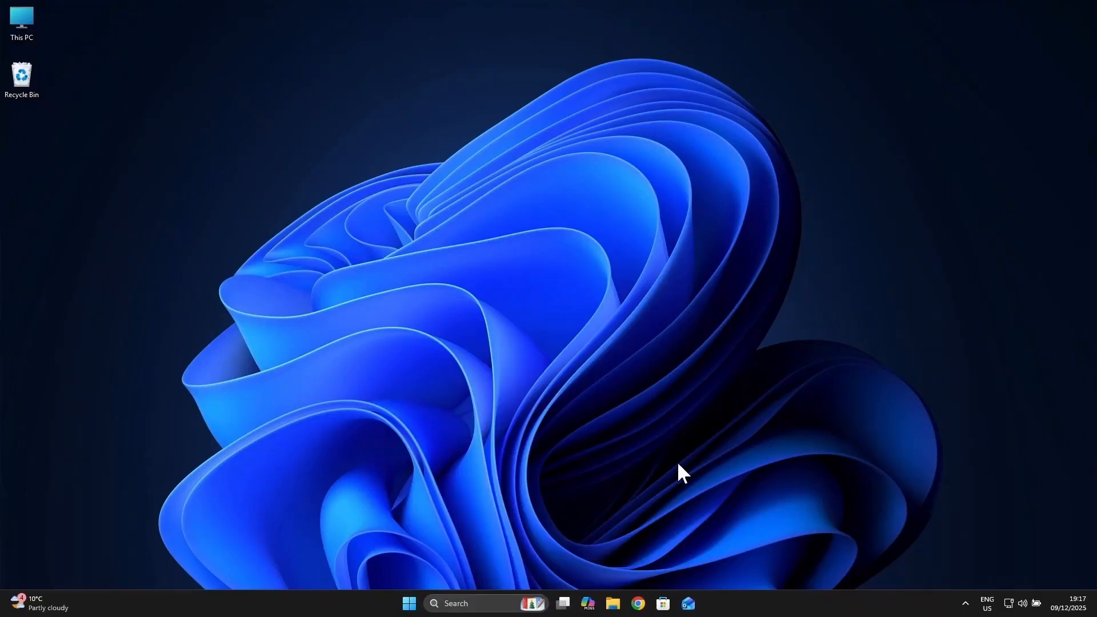
Step: Switch to Chrome, load the copied Google Drive link and download "Windhawk Codes, Links & Others.zip"
left_click(639, 604)
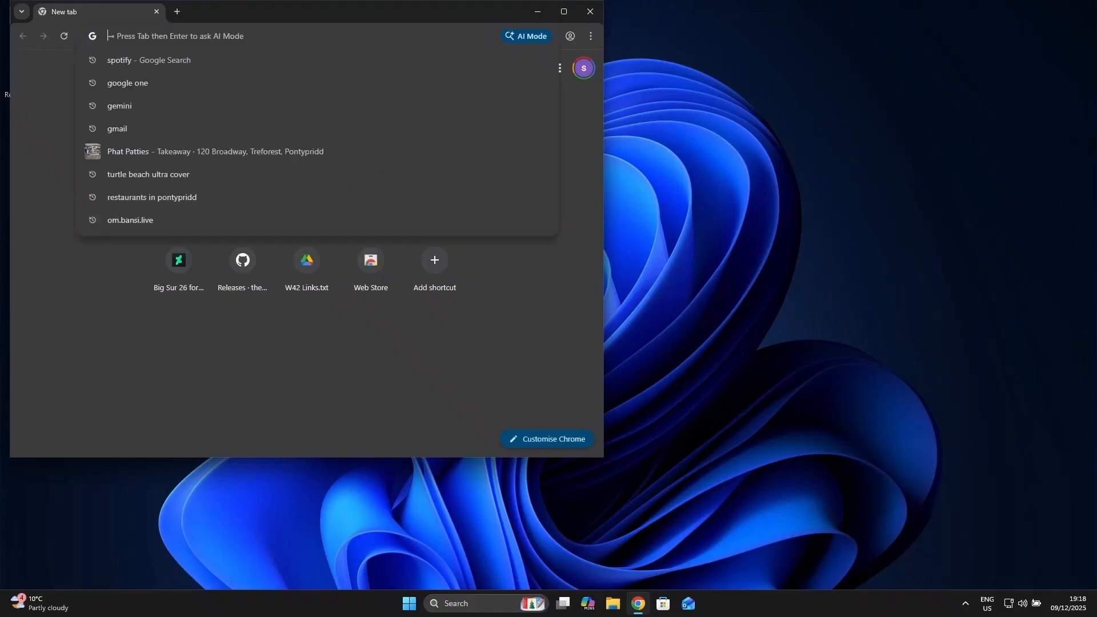
key("Return")
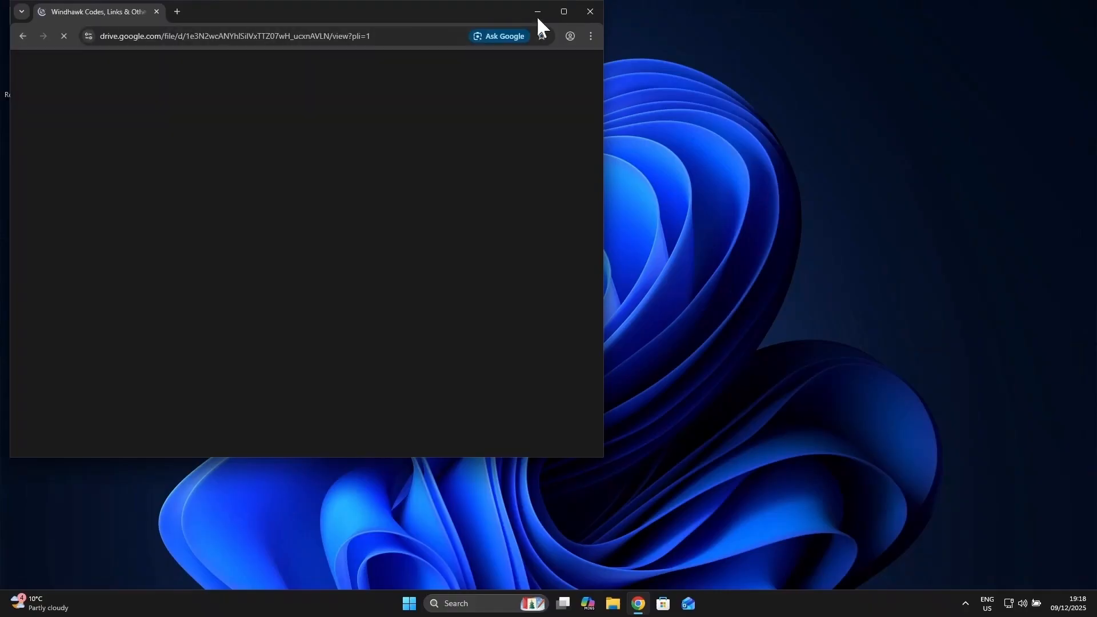
left_click(563, 12)
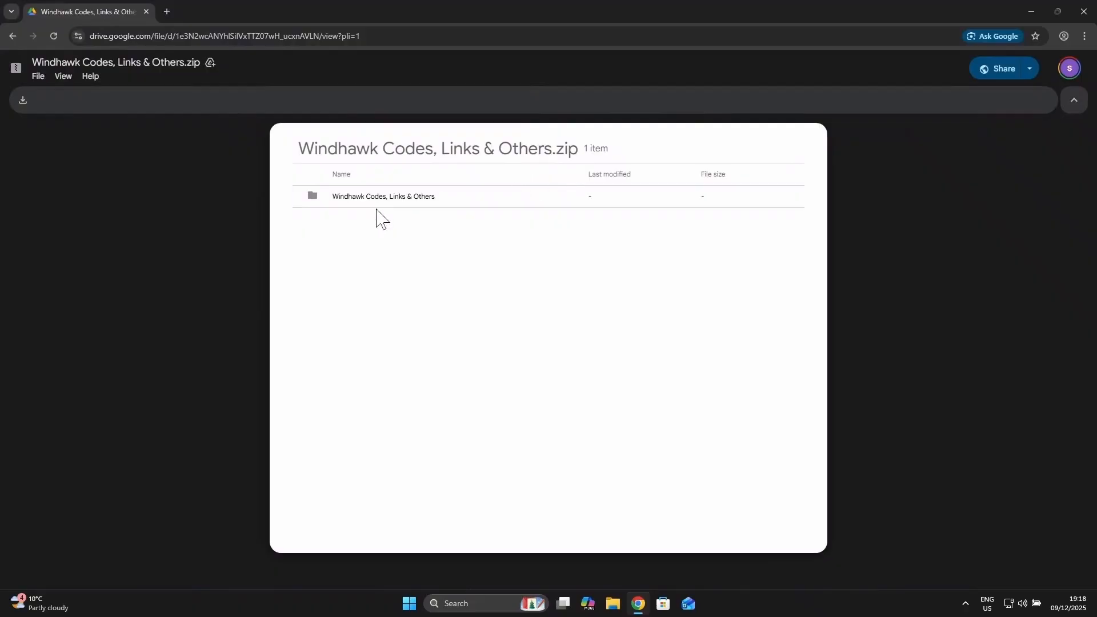
left_click(23, 101)
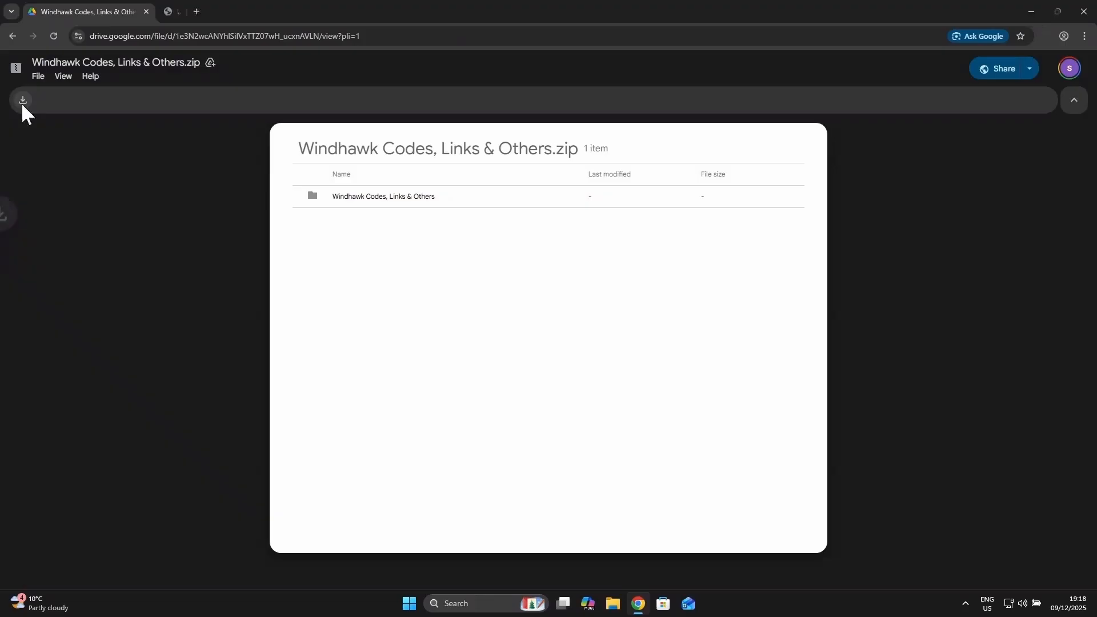
Step: Show the downloaded "Windhawk Codes, Links & Others" archive in the Downloads folder and extract it to the default destination
left_click(1012, 64)
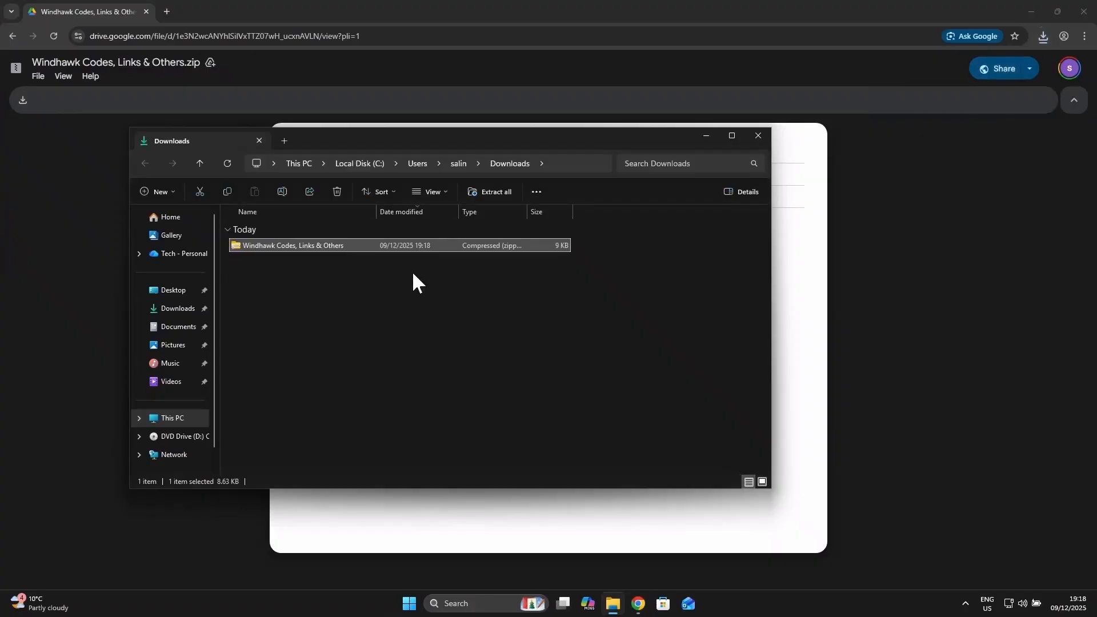
left_click(345, 273)
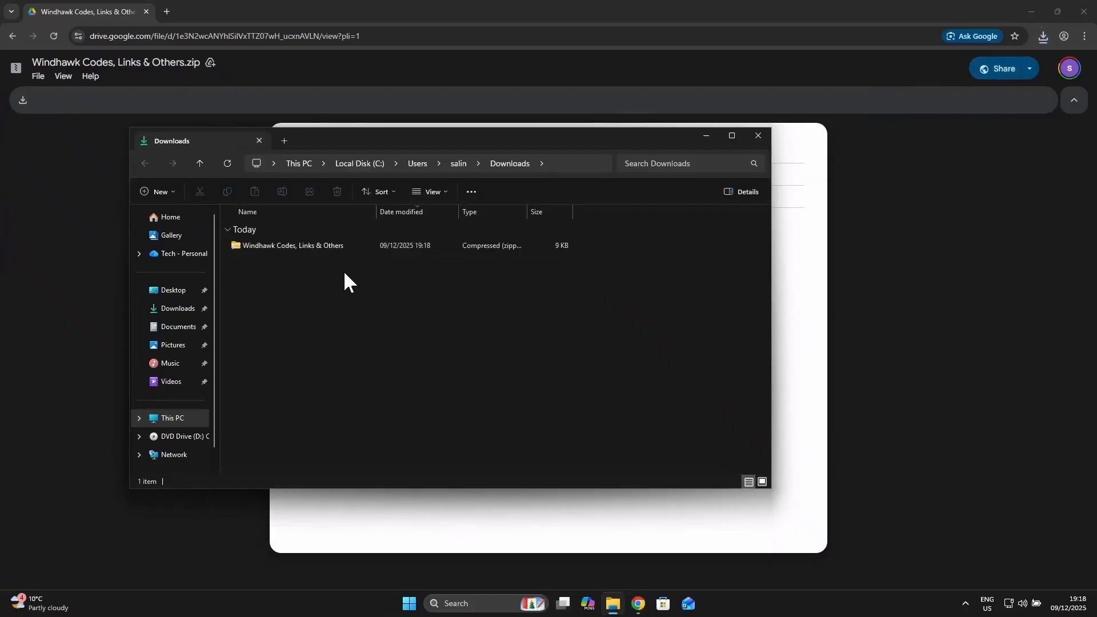
right_click(291, 245)
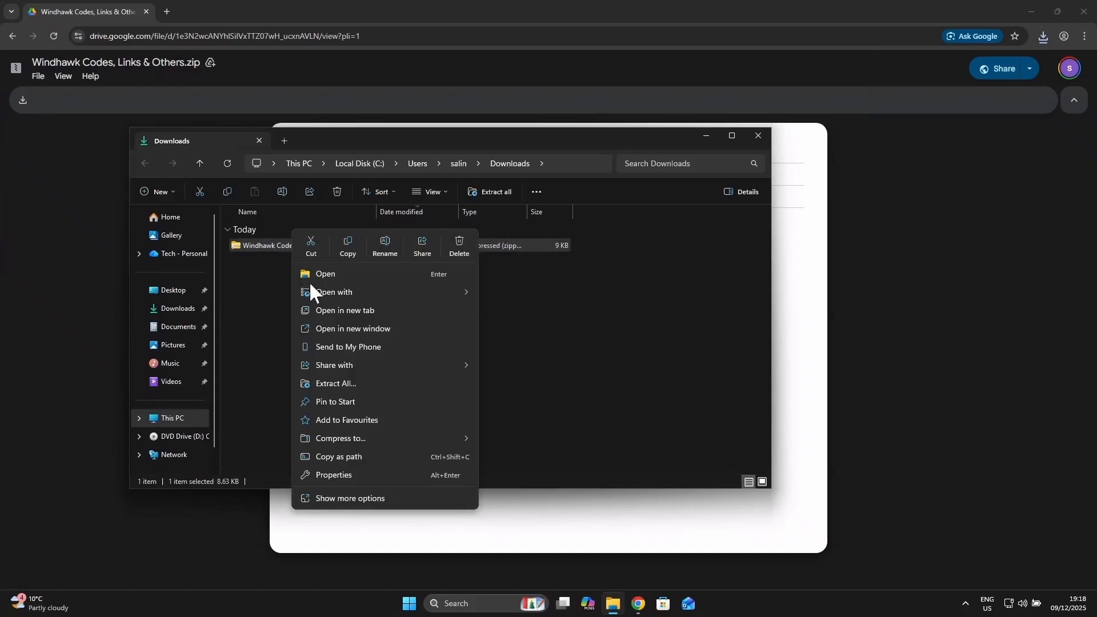
left_click(342, 383)
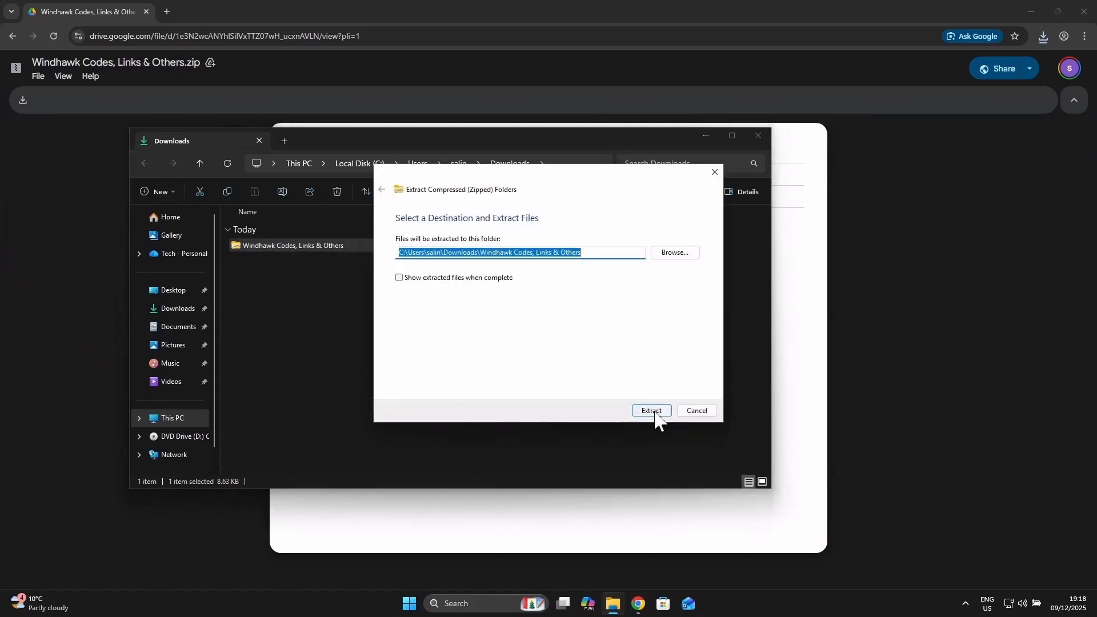
left_click(651, 411)
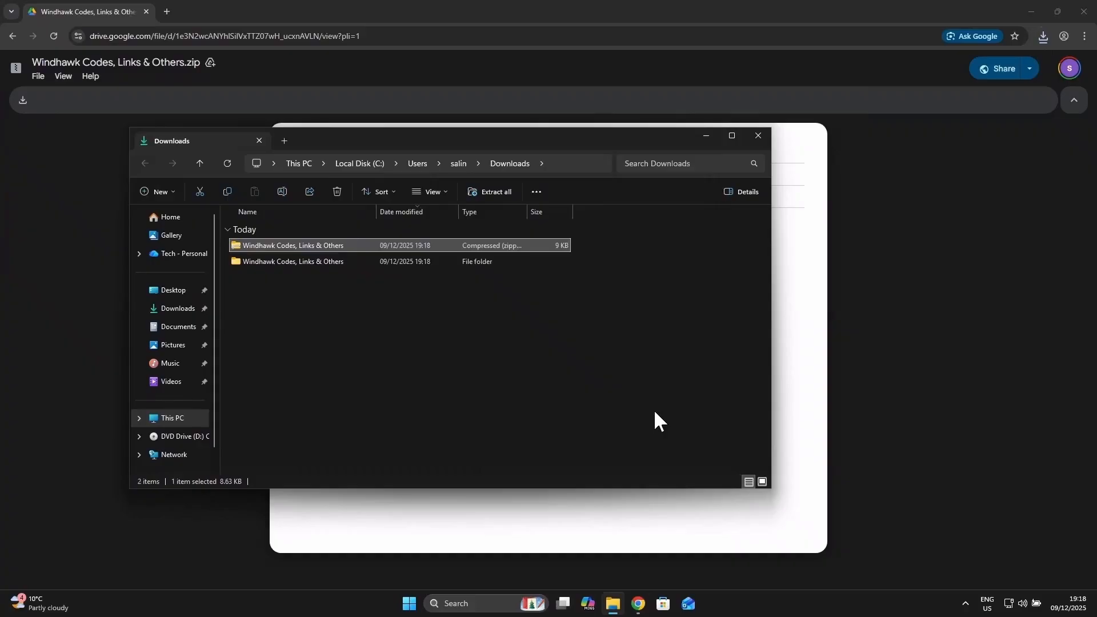
Step: Open the nested "Windhawk Codes, Links & Others" folder inside the extracted one and launch its ViveTool internet shortcut
double_click(291, 262)
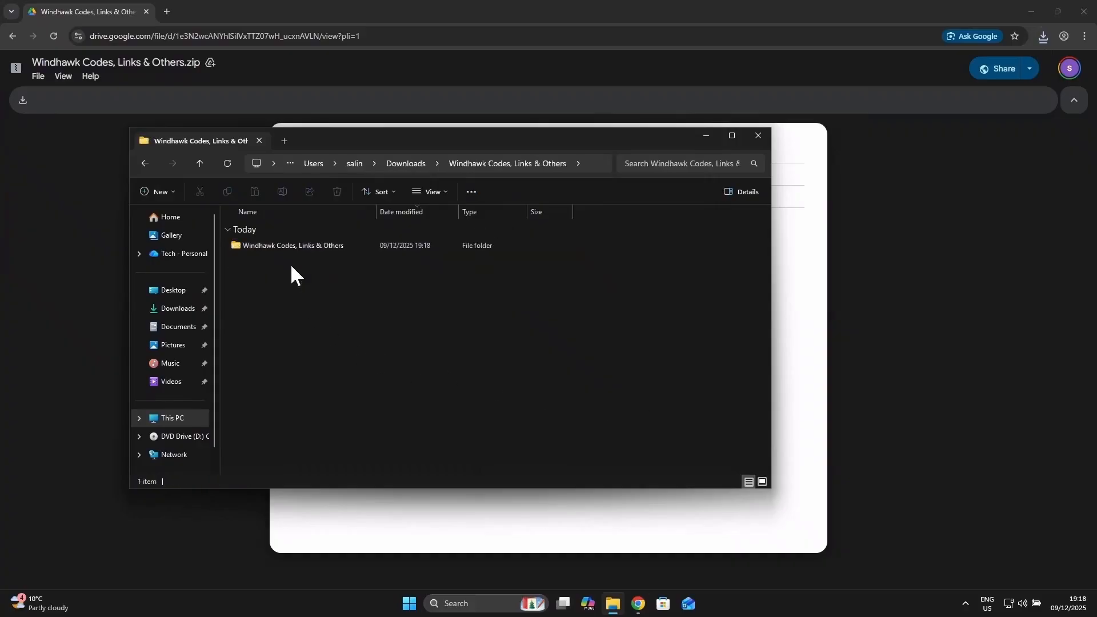
double_click(293, 248)
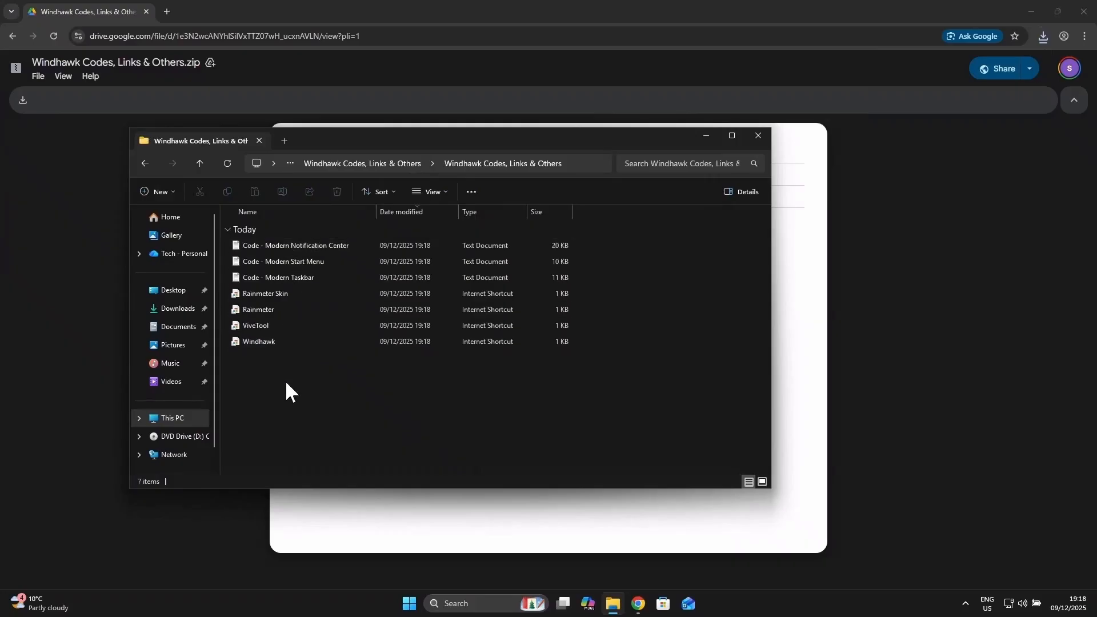
double_click(293, 323)
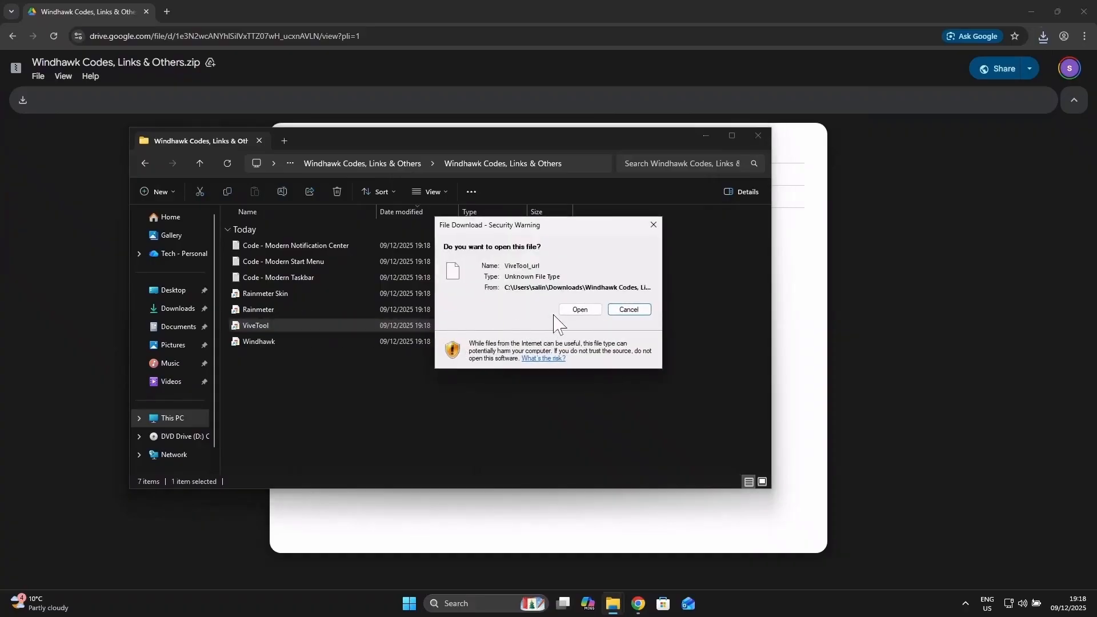
left_click(587, 310)
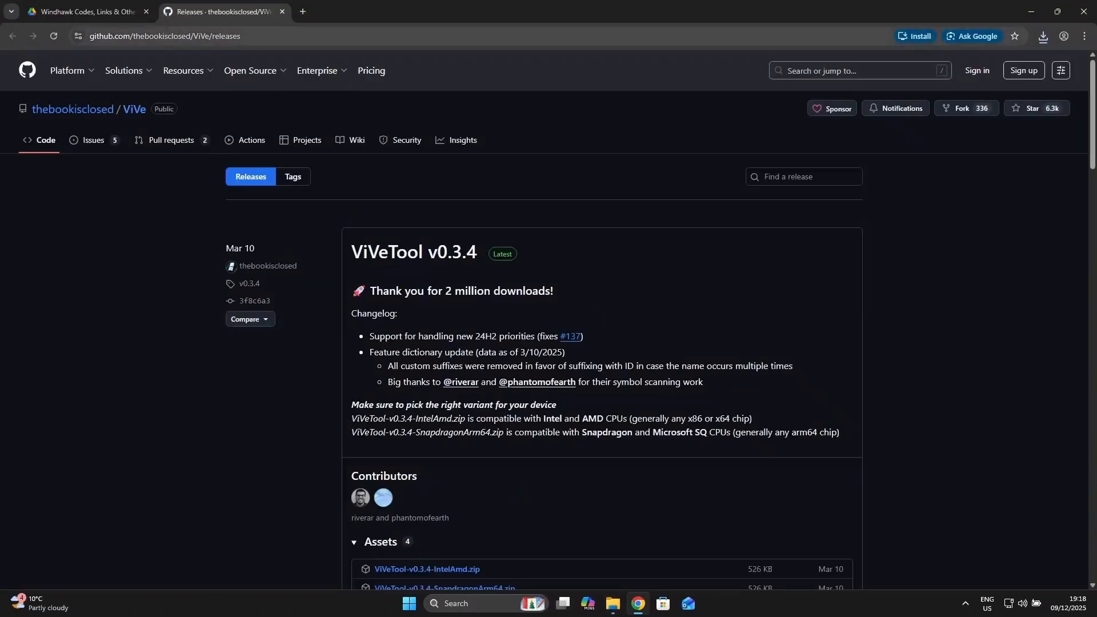
Step: Download ViVeTool-v0.3.4-SnapdragonArm64.zip from the v0.3.4 assets on the GitHub releases page
left_click_drag(242, 36, 70, 42)
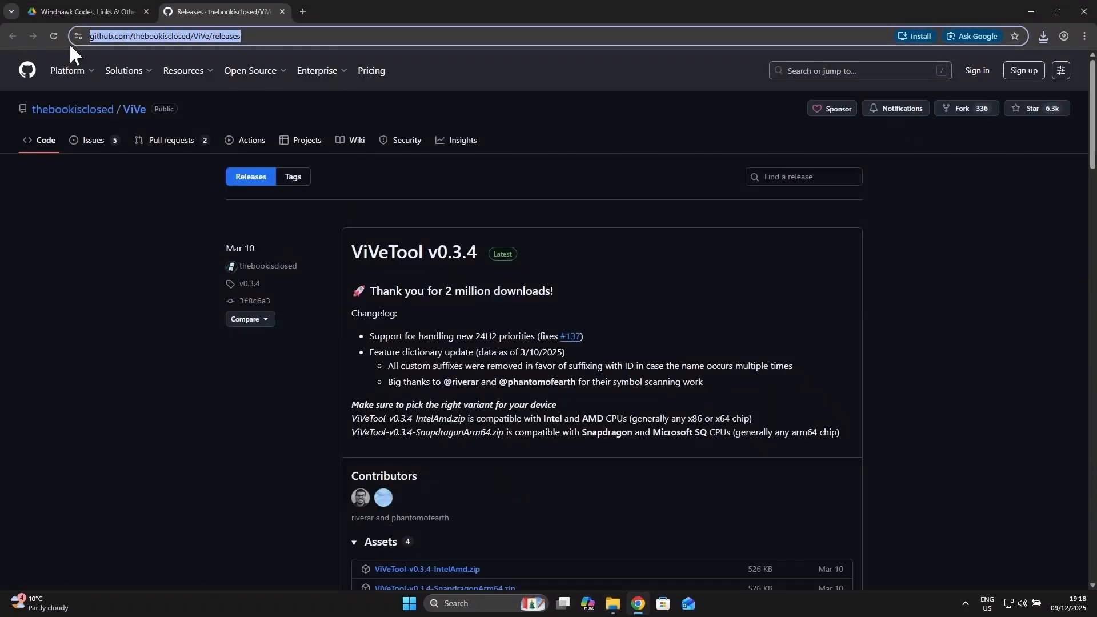
left_click(162, 419)
scroll(686, 304, "down", 2)
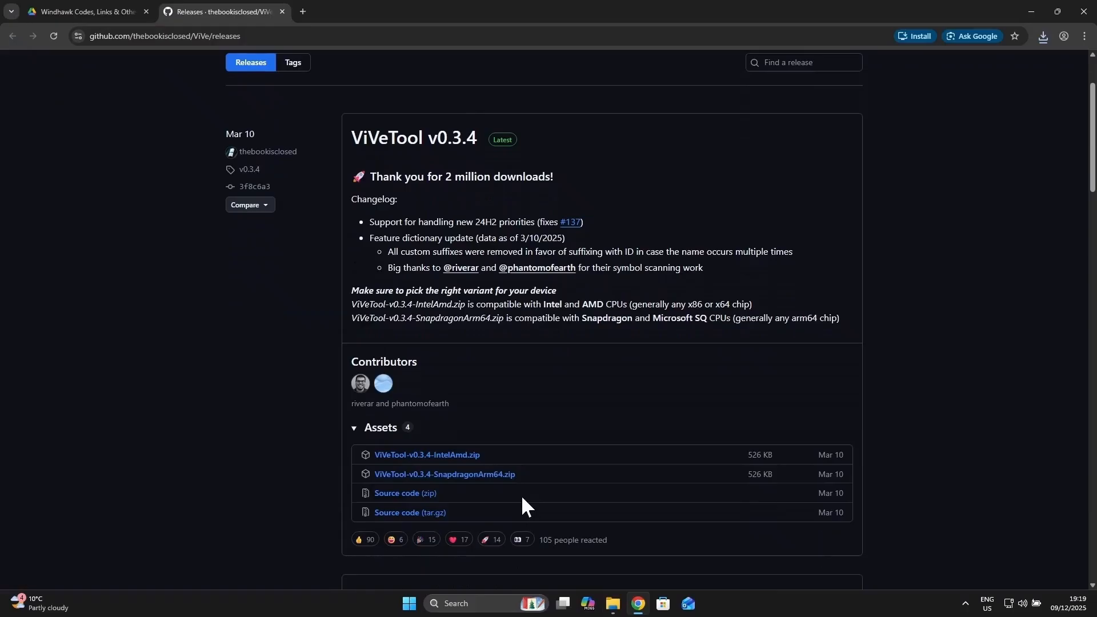
left_click(496, 478)
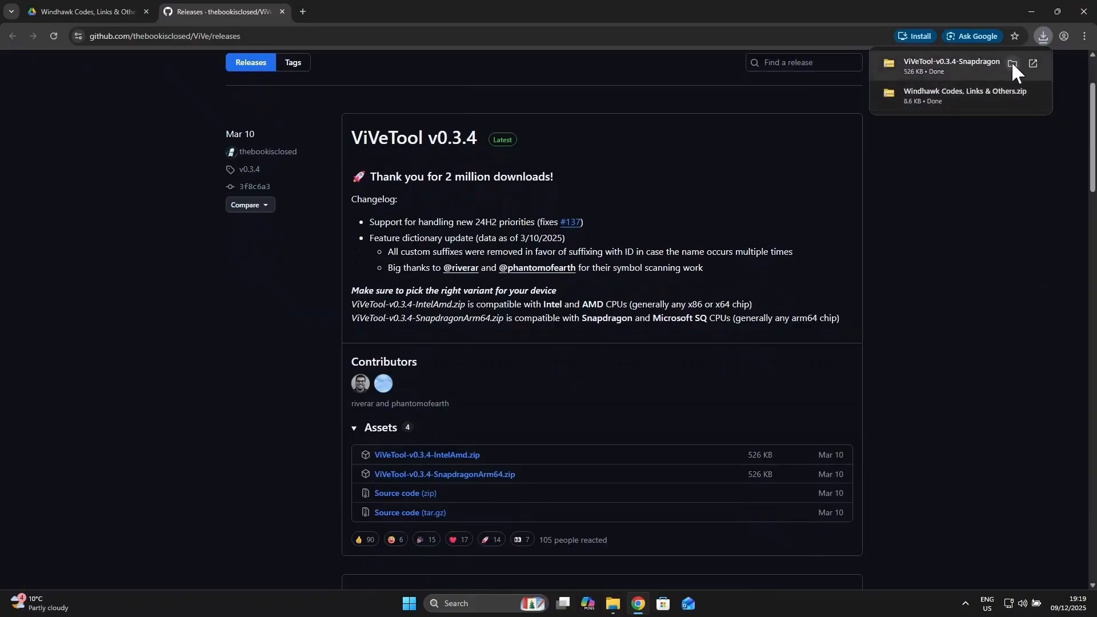
Step: Show the downloaded ViVeTool-v0.3.4-SnapdragonArm64 archive in the Downloads folder and extract it to the default destination
left_click(1012, 60)
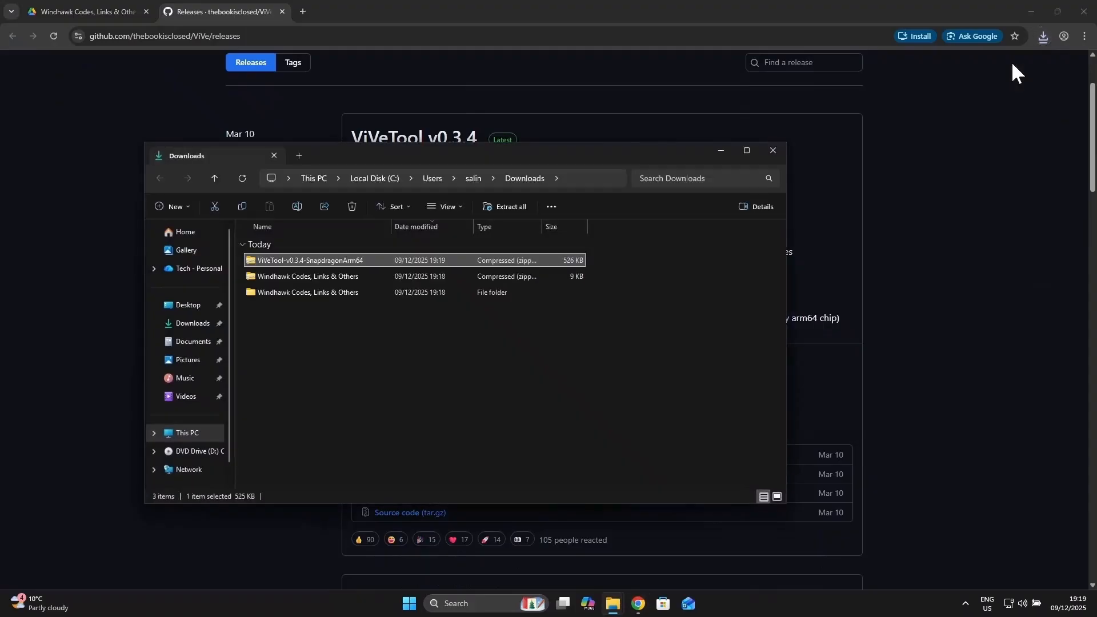
right_click(317, 260)
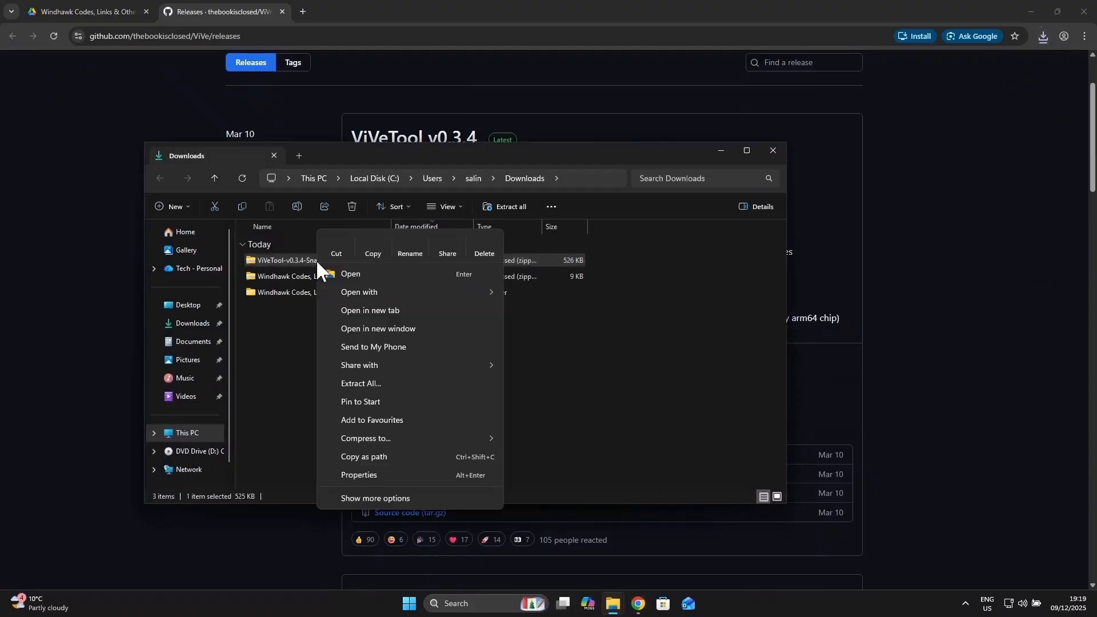
left_click(361, 383)
left_click(667, 413)
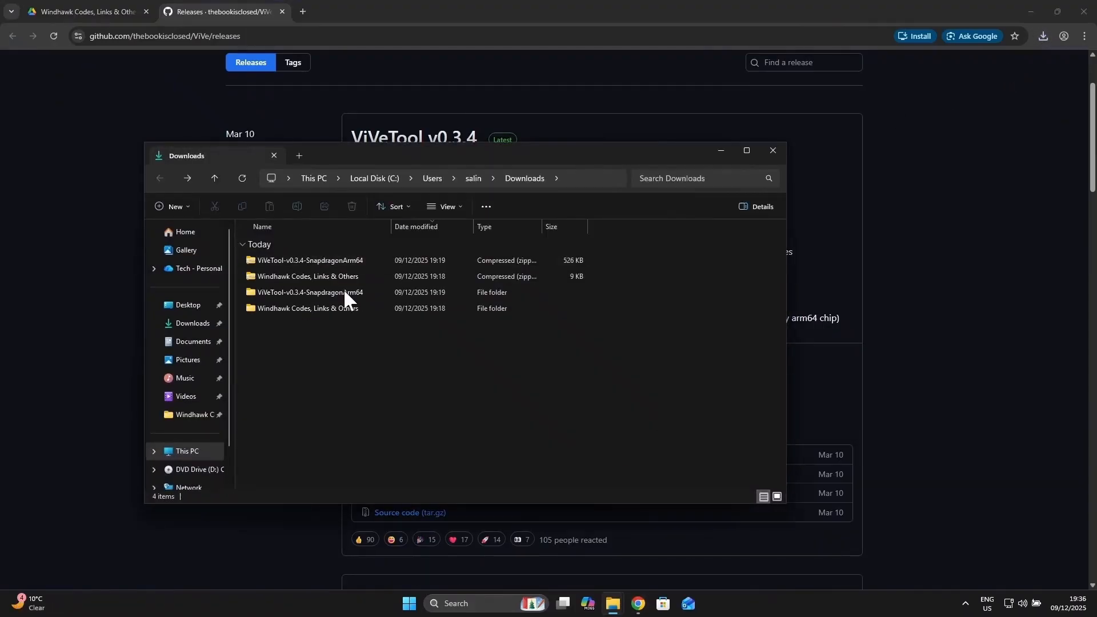
Step: Open the extracted ViVeTool-v0.3.4-SnapdragonArm64 folder and copy its full folder path
left_click(330, 292)
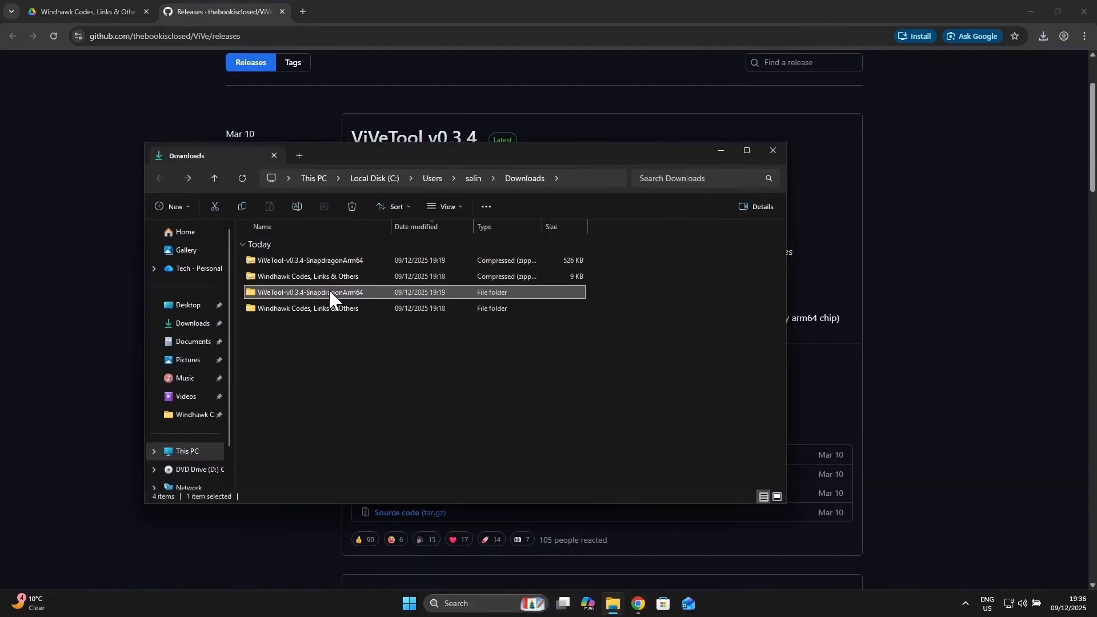
double_click(328, 289)
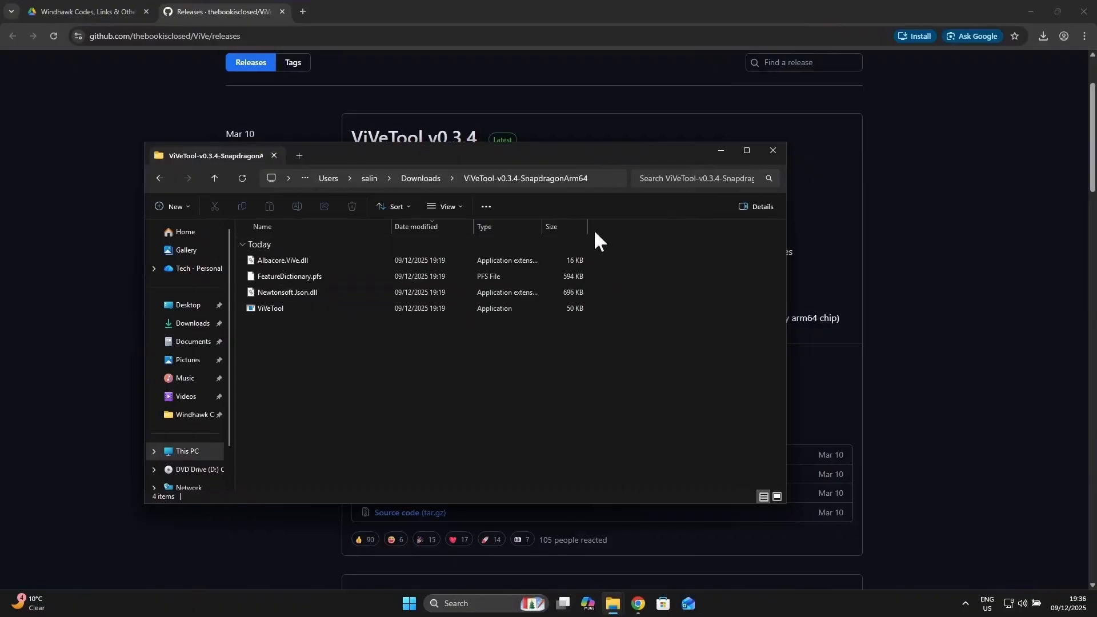
left_click(595, 179)
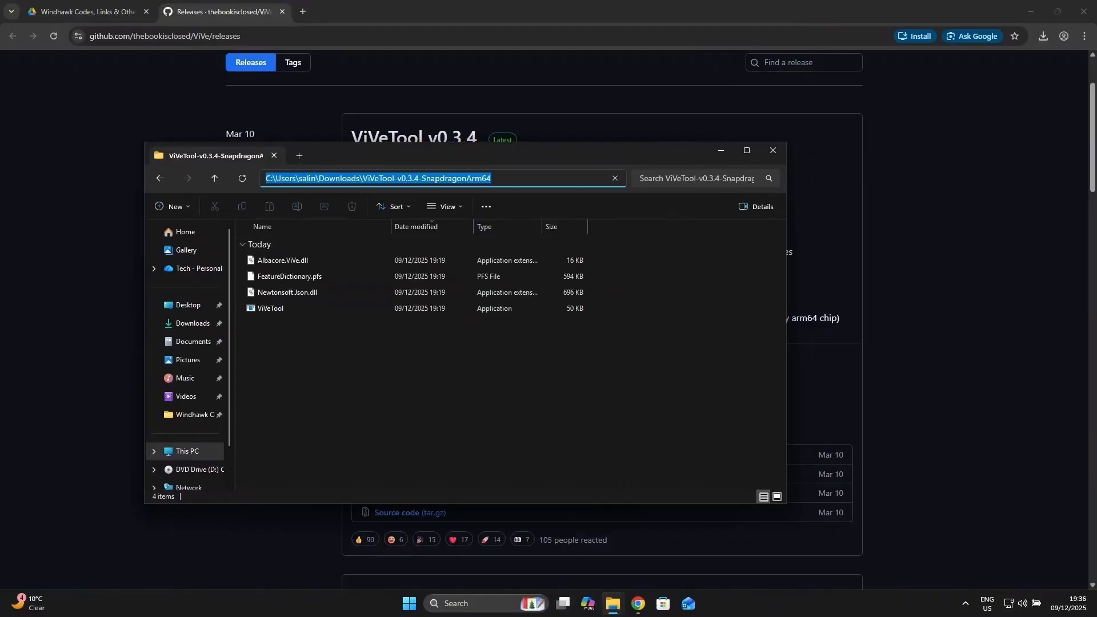
right_click(455, 180)
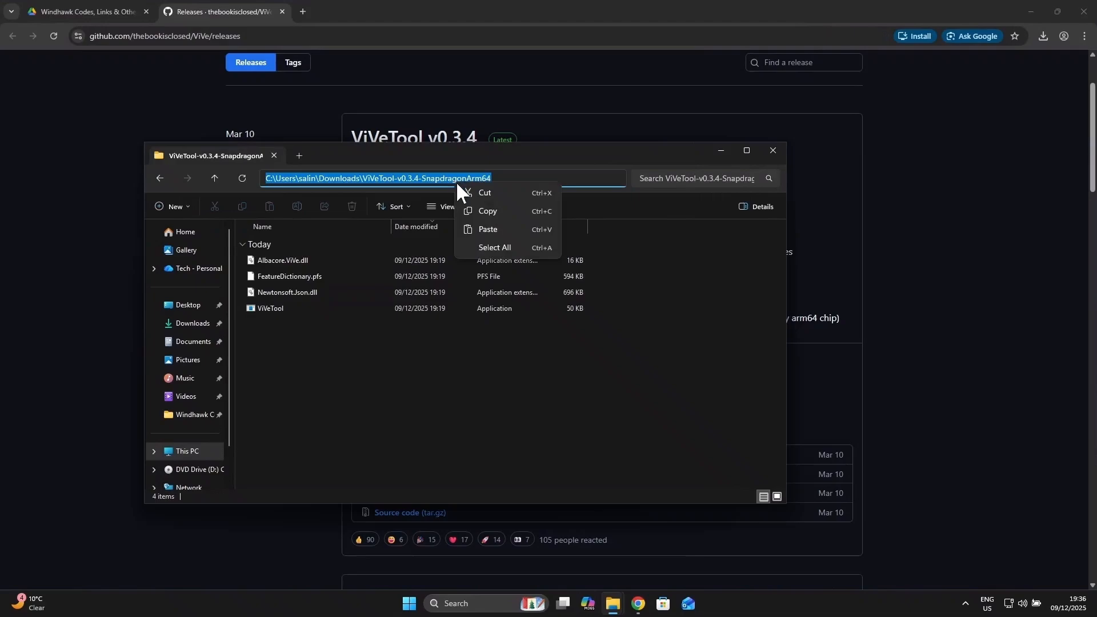
left_click(497, 216)
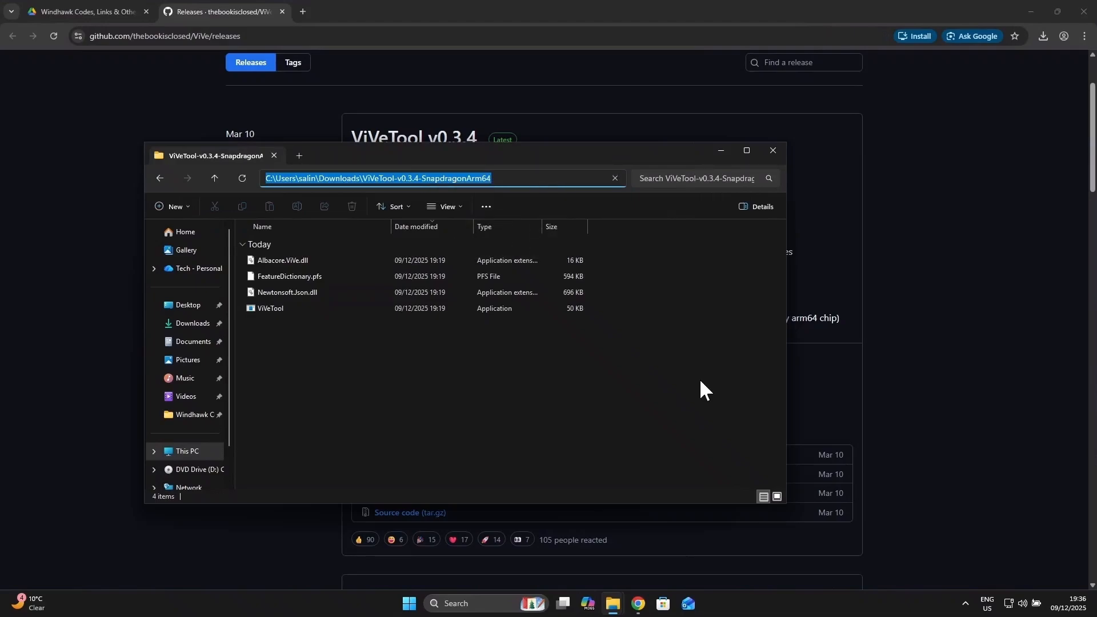
Step: Find Command Prompt with the search "cmd", run it as administrator and move its window clear of the folder's file list
left_click(412, 603)
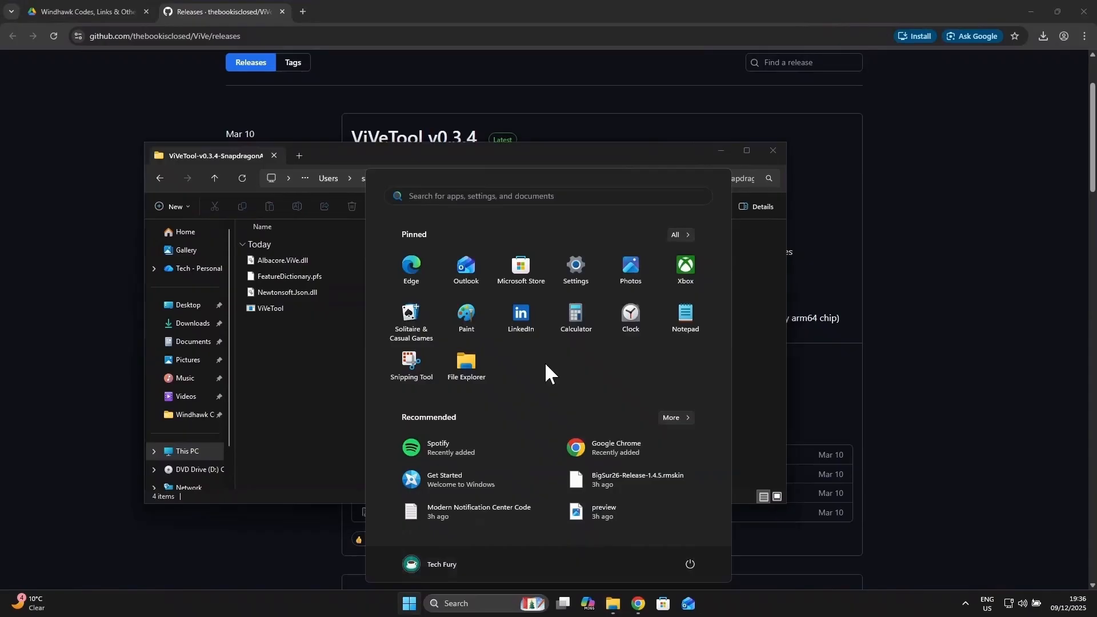
type("cmd")
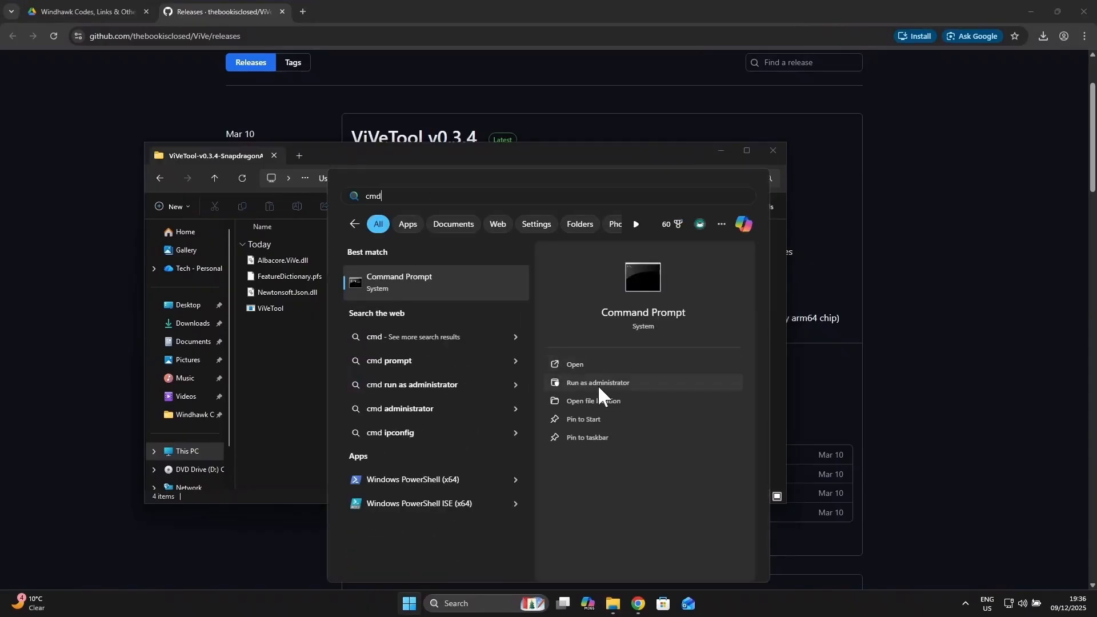
left_click(675, 387)
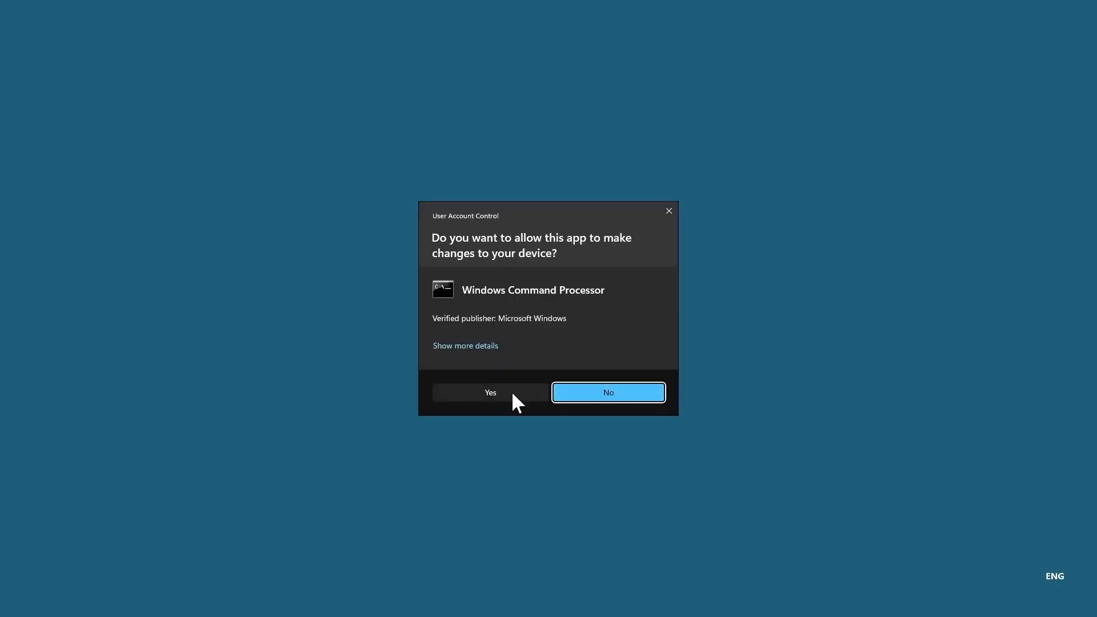
left_click(517, 391)
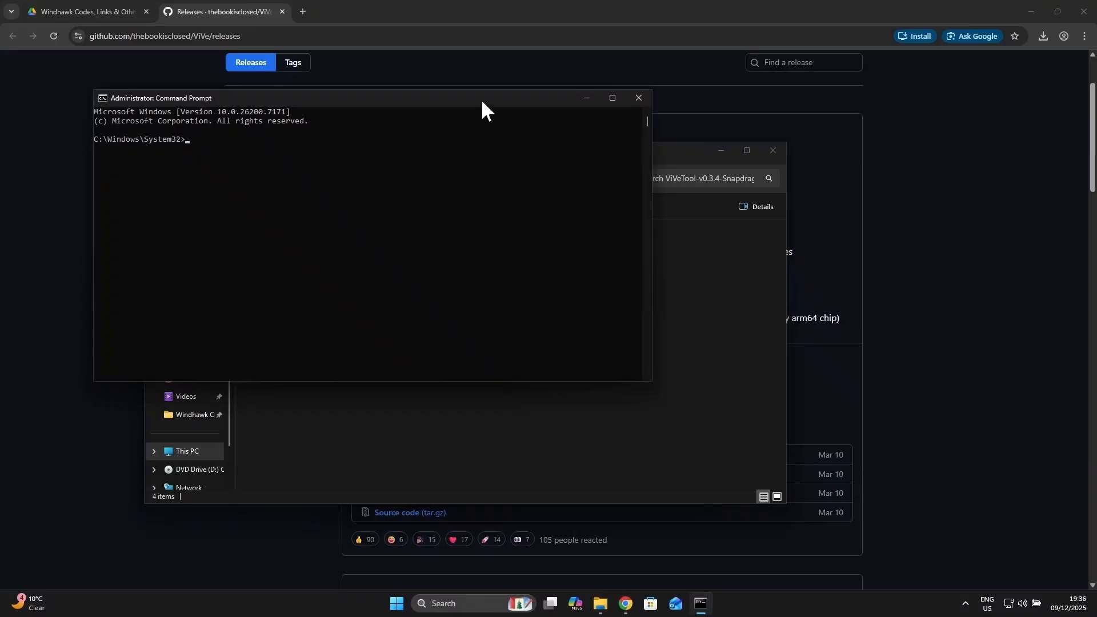
left_click_drag(481, 99, 747, 221)
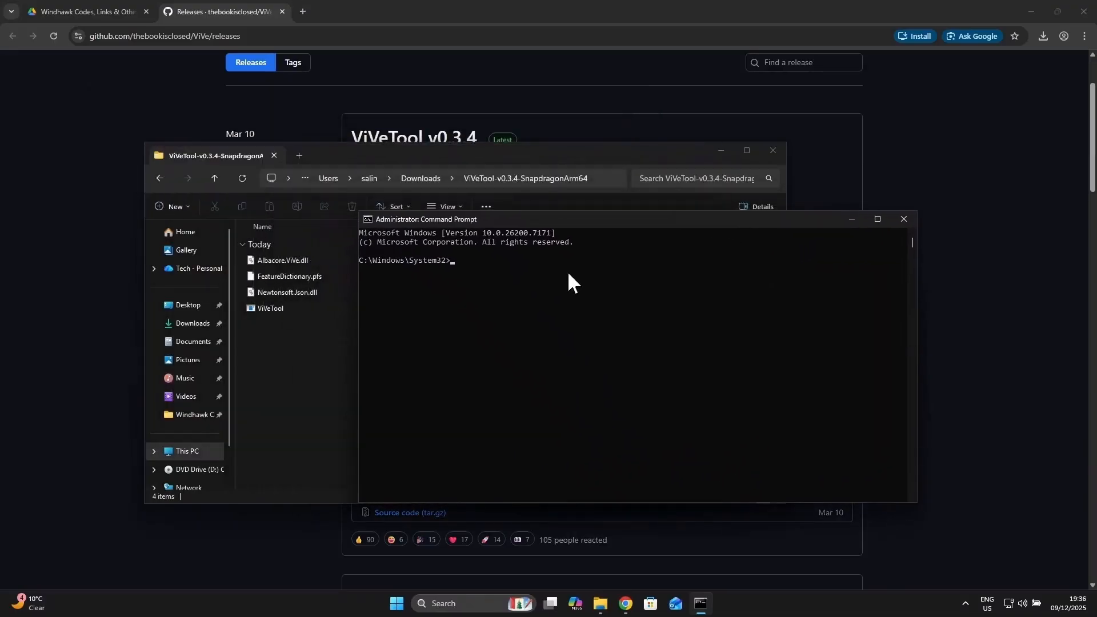
Step: Change the Command Prompt's working directory with cd to the copied ViVeTool-v0.3.4-SnapdragonArm64 folder path
left_click(523, 280)
key("Escape")
type("cd")
key("ctrl+v")
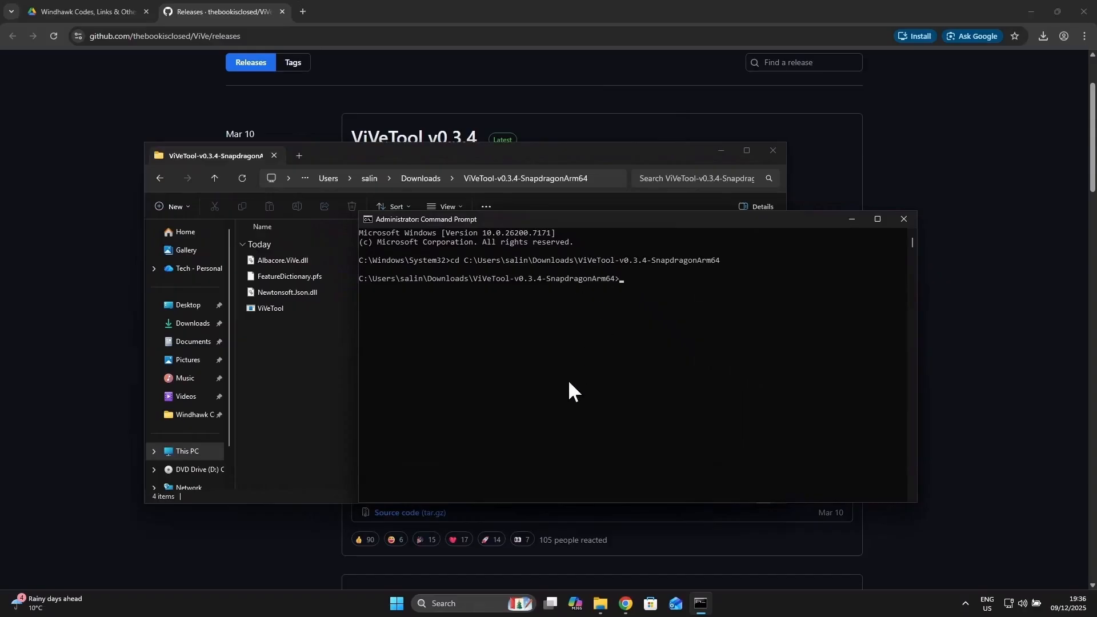
Step: Open the "Code - ViveTool" text document from the nested "Windhawk Codes, Links & Others" folder in Downloads
left_click(303, 365)
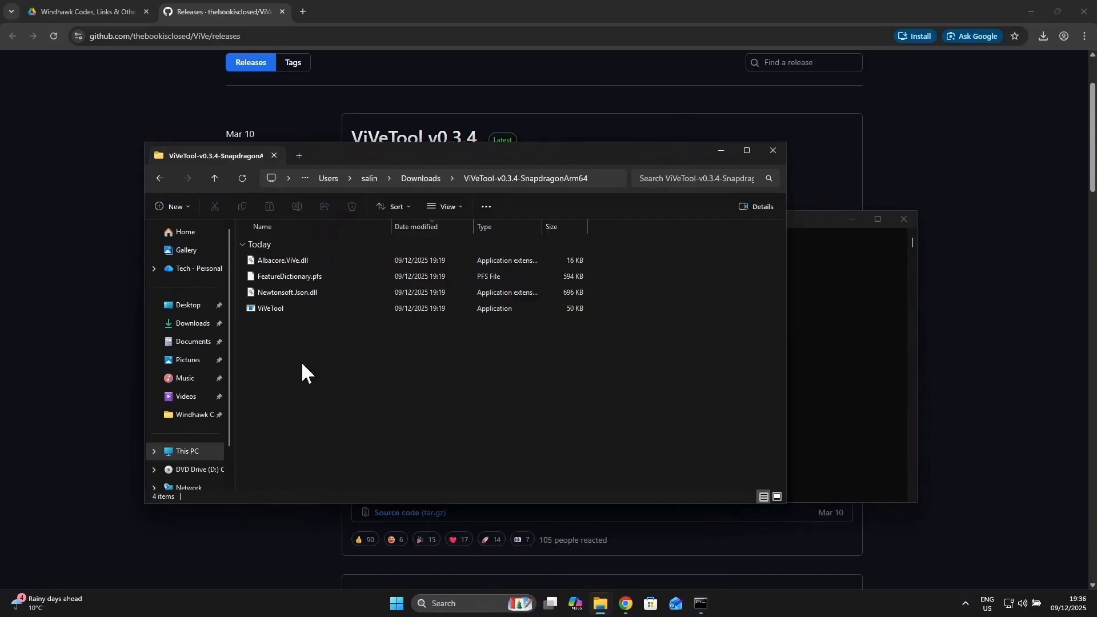
left_click(407, 182)
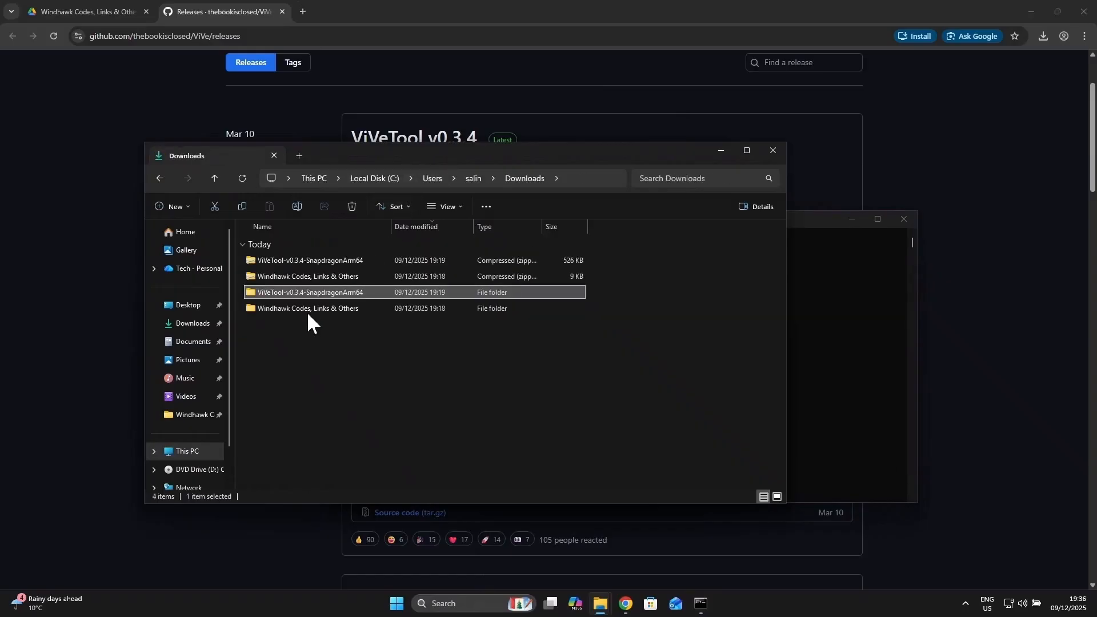
double_click(338, 310)
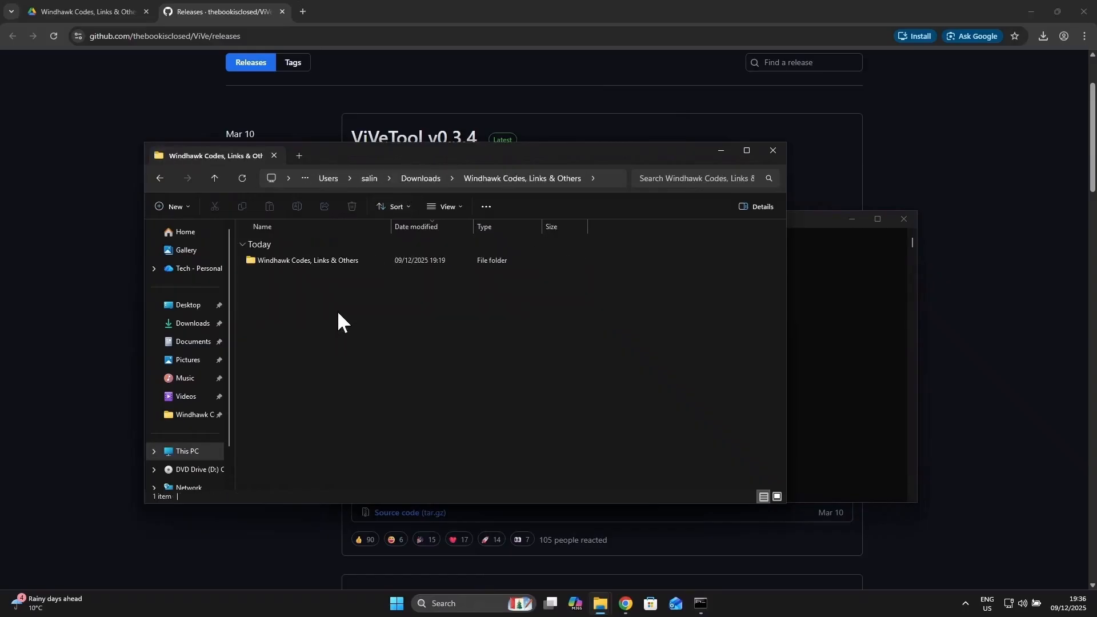
double_click(334, 261)
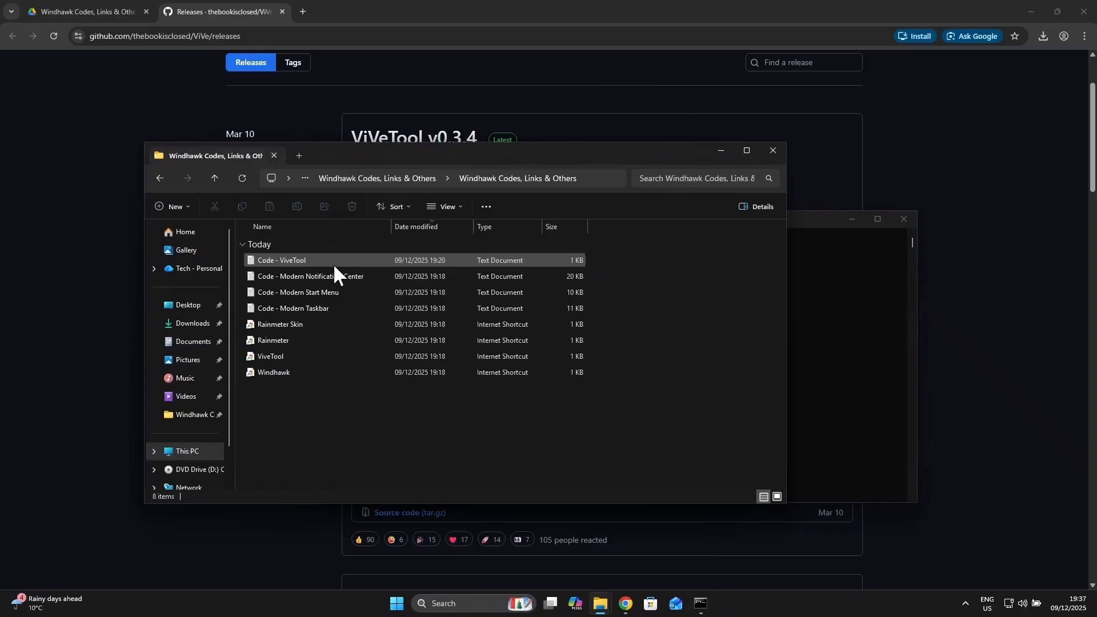
double_click(276, 260)
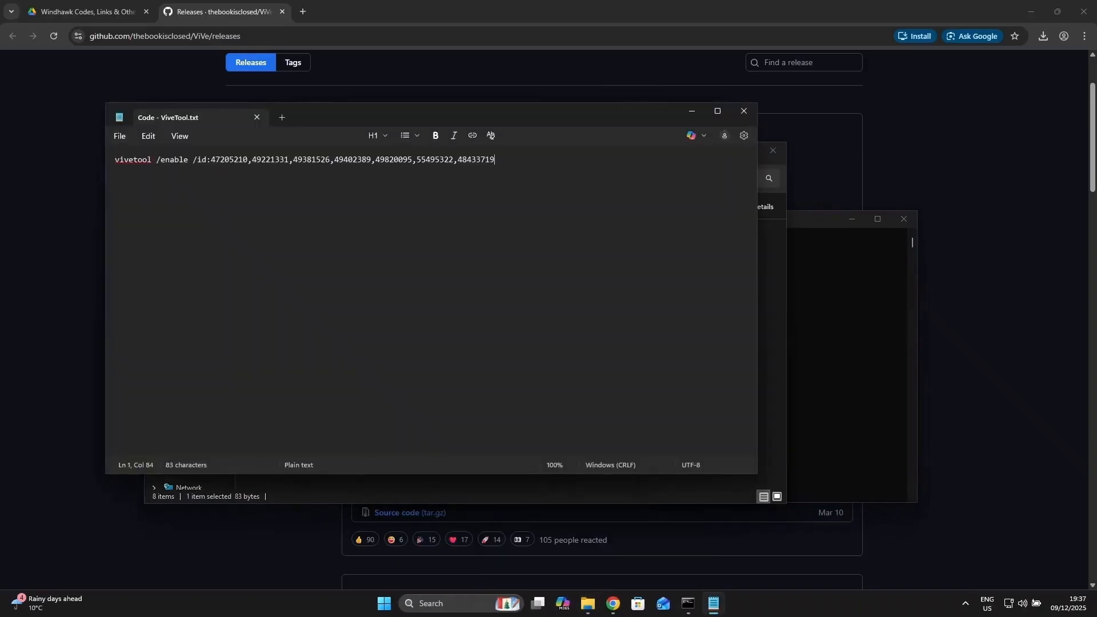
Step: Copy the command "vivetool /enable /id:47205210,49221331,49381526,49402389,49820095,55495322,48433719" from the text document and run it in the administrator Command Prompt
left_click_drag(495, 160, 98, 160)
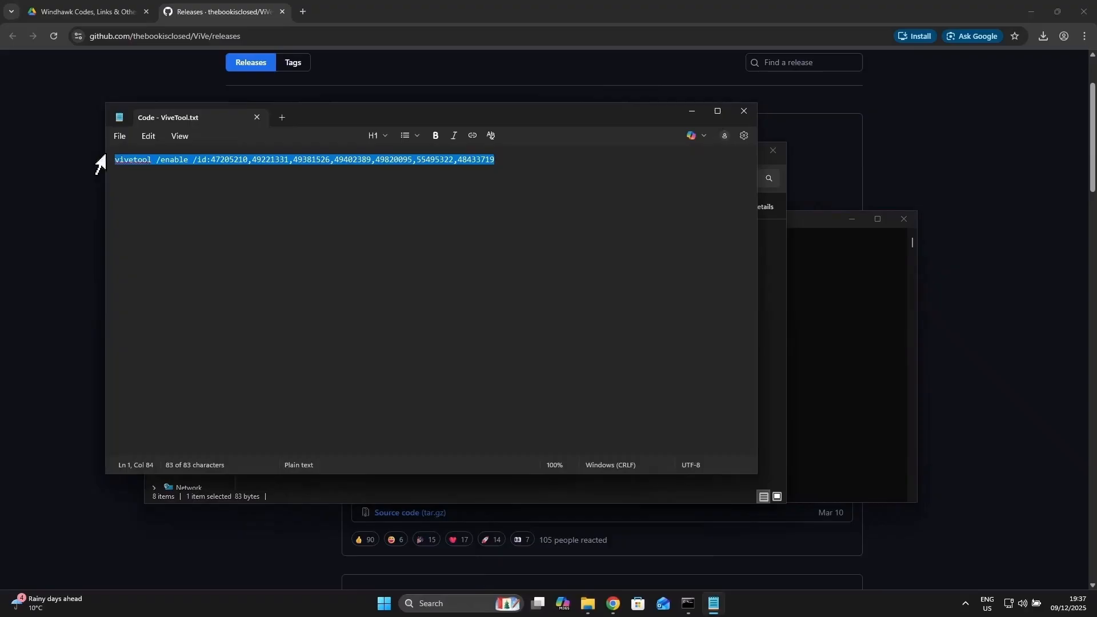
right_click(189, 163)
left_click(248, 180)
left_click(824, 313)
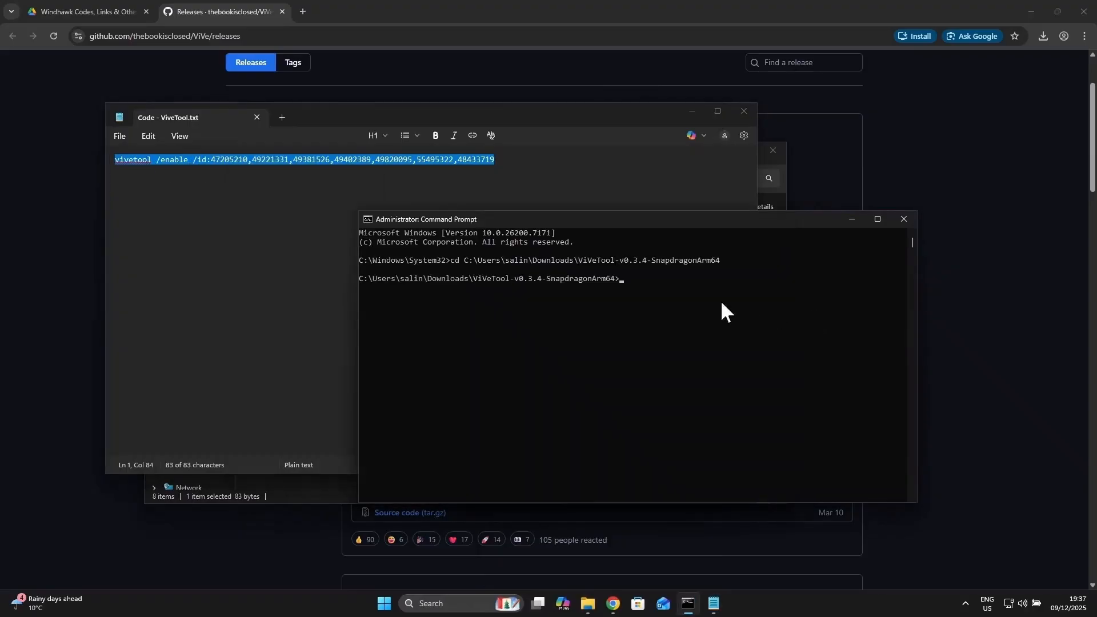
right_click(641, 280)
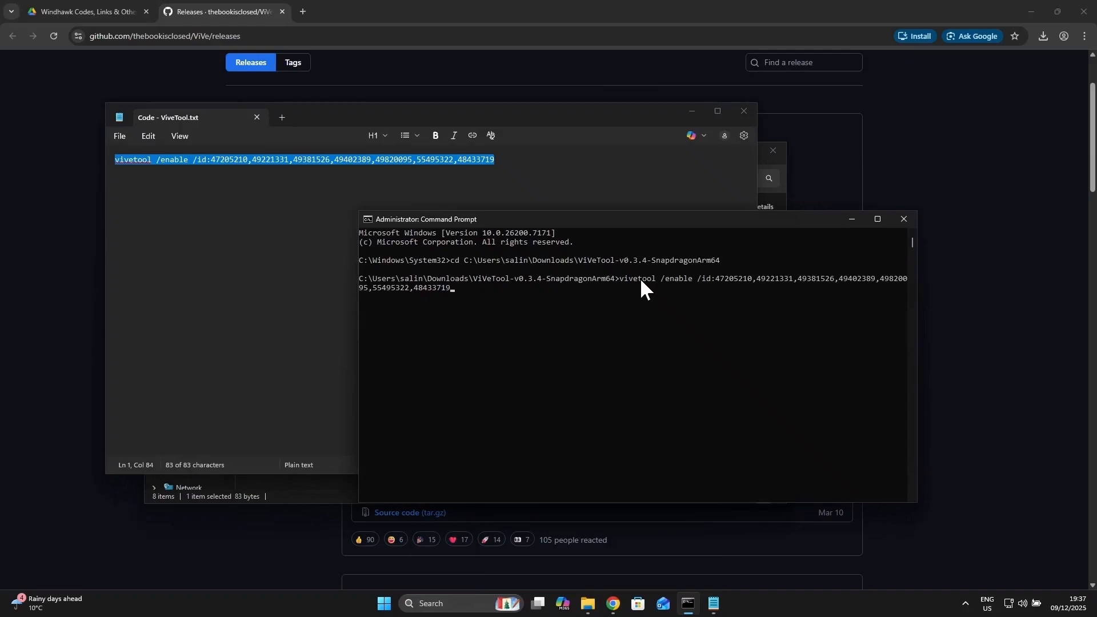
key("Return")
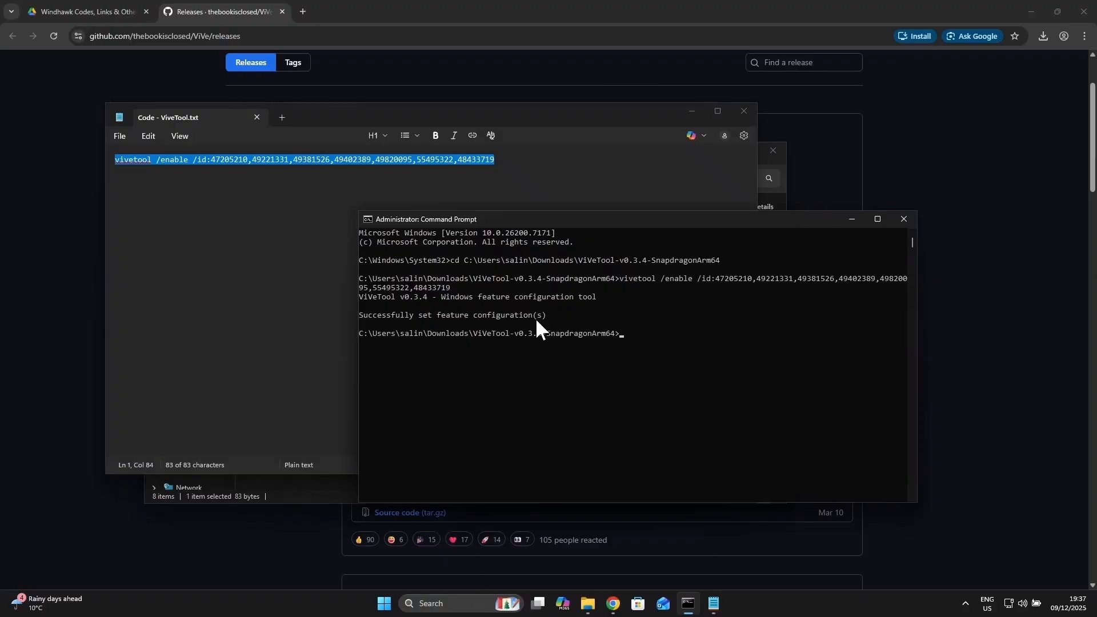
Step: Restart the computer and open the Start menu once the desktop has loaded again
left_click(383, 606)
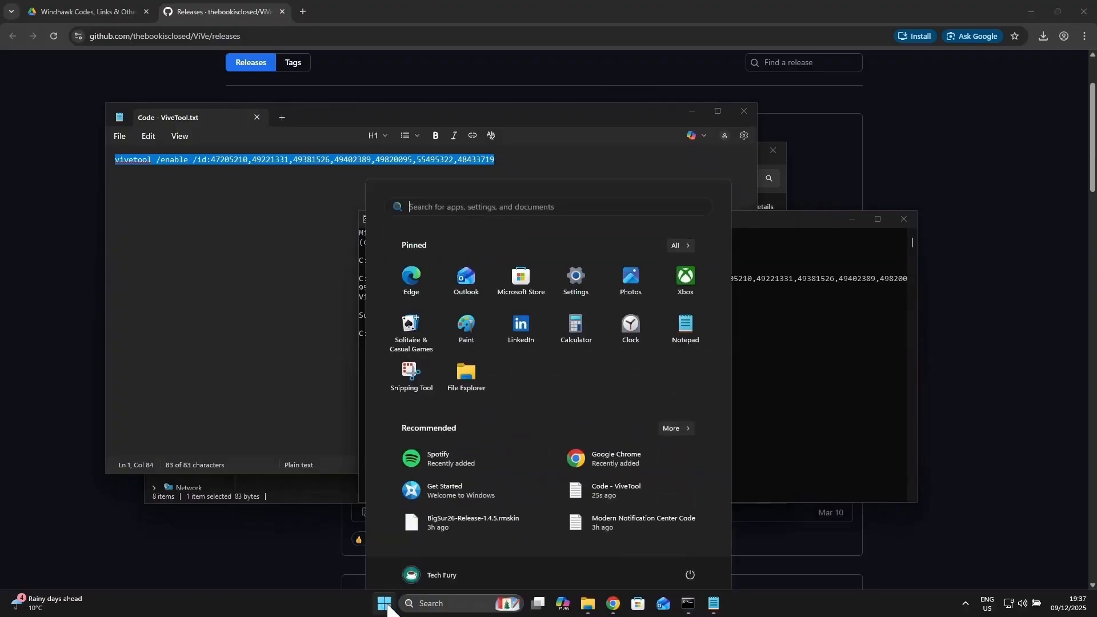
left_click(688, 573)
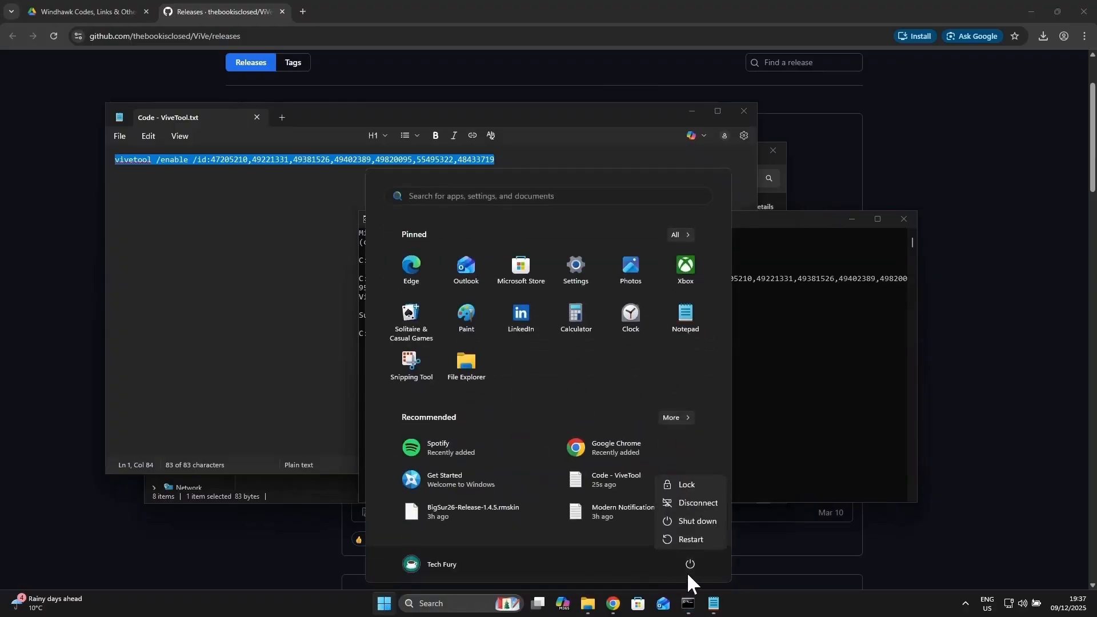
left_click(689, 540)
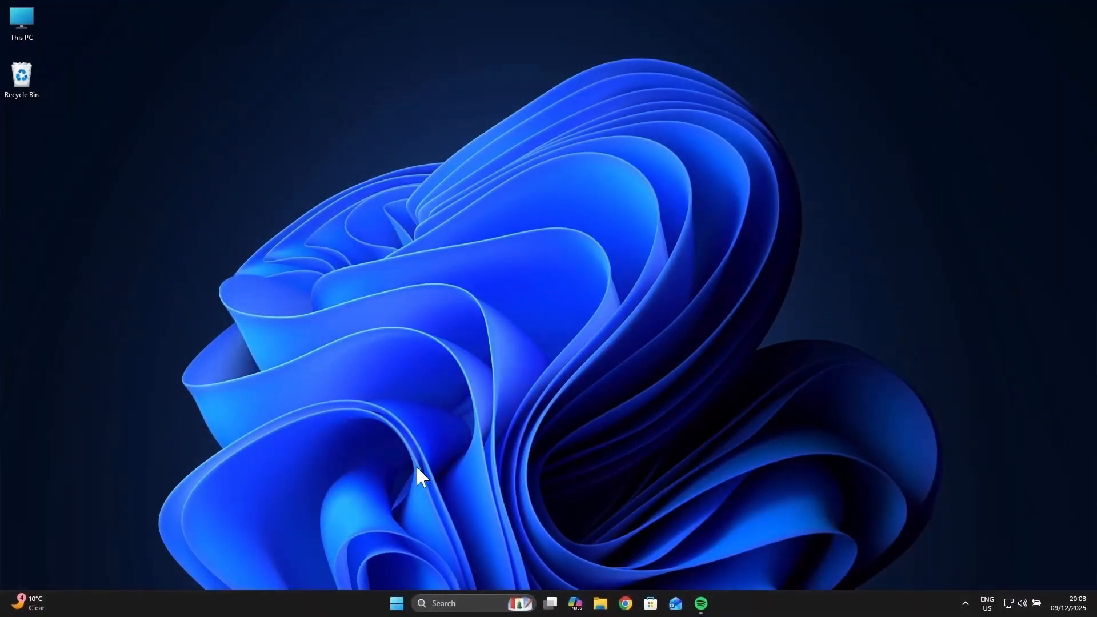
left_click(397, 604)
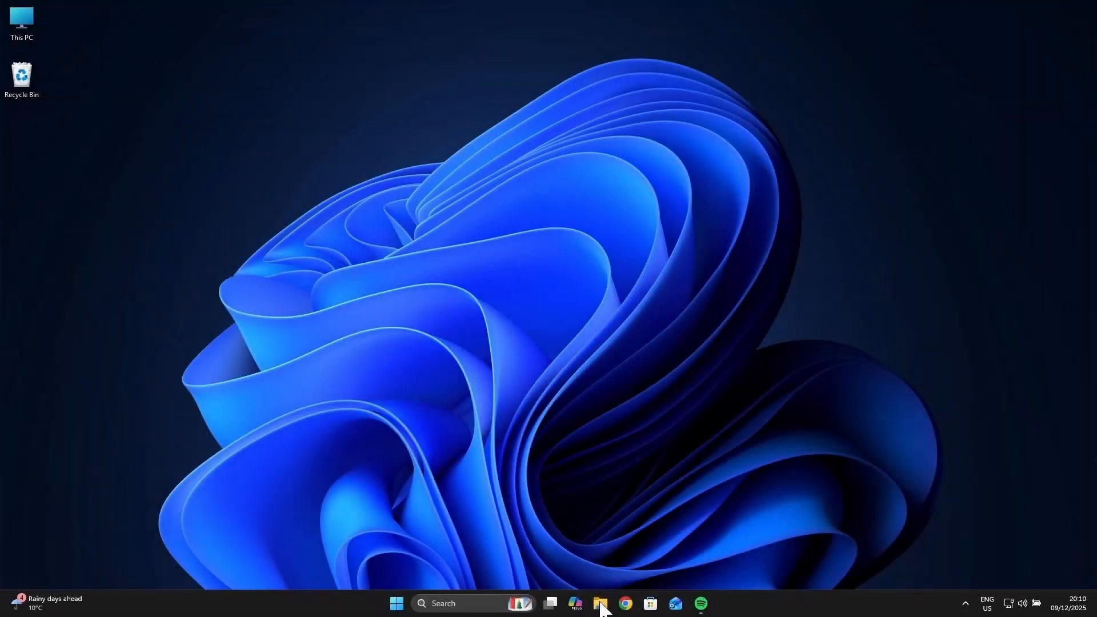
Step: Launch the Windhawk internet shortcut from the nested "Windhawk Codes, Links & Others" folder in Downloads, allowing the file to open
left_click(600, 604)
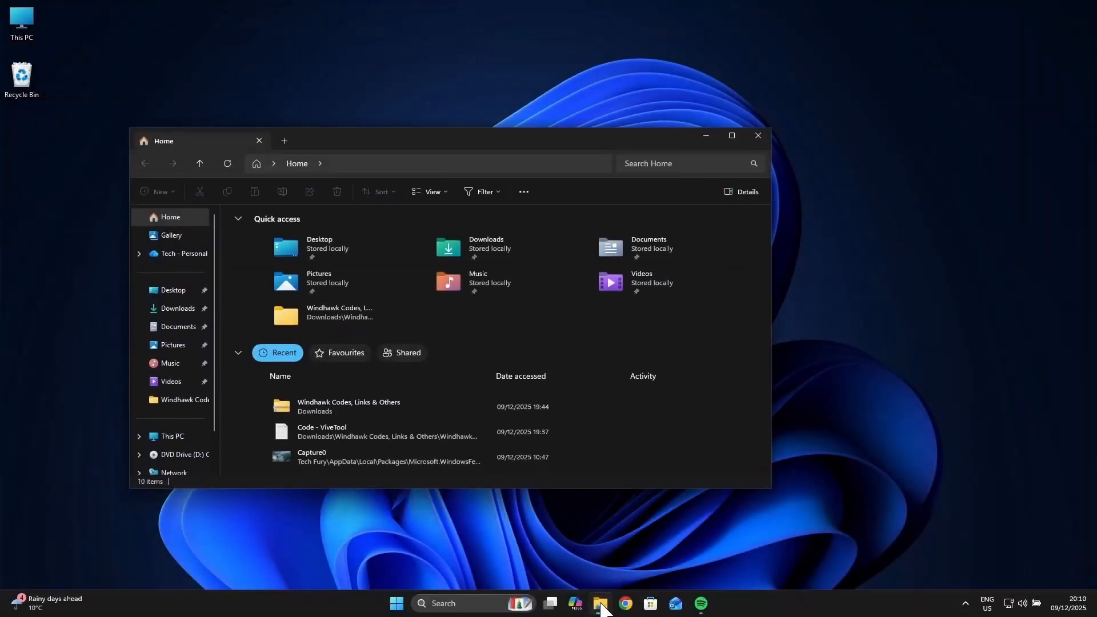
left_click(163, 311)
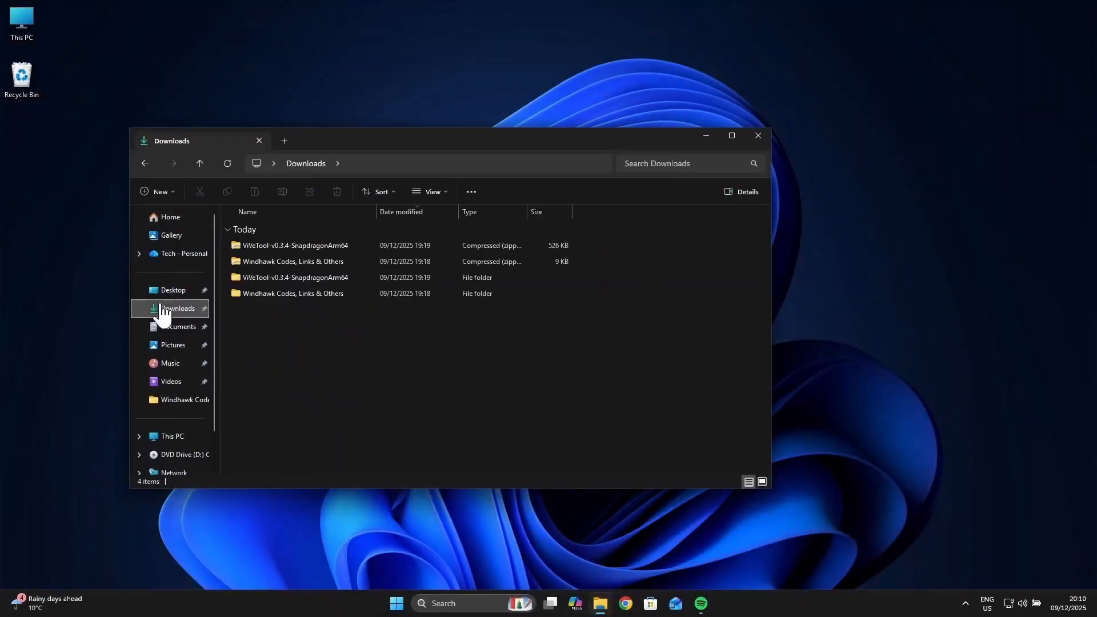
double_click(310, 291)
double_click(305, 248)
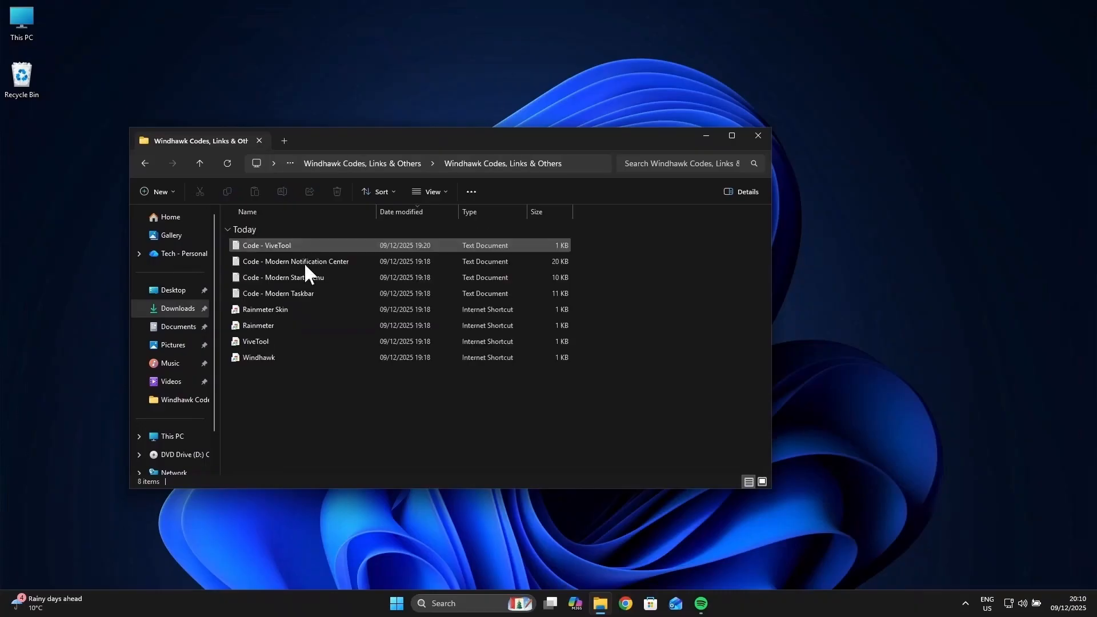
double_click(290, 359)
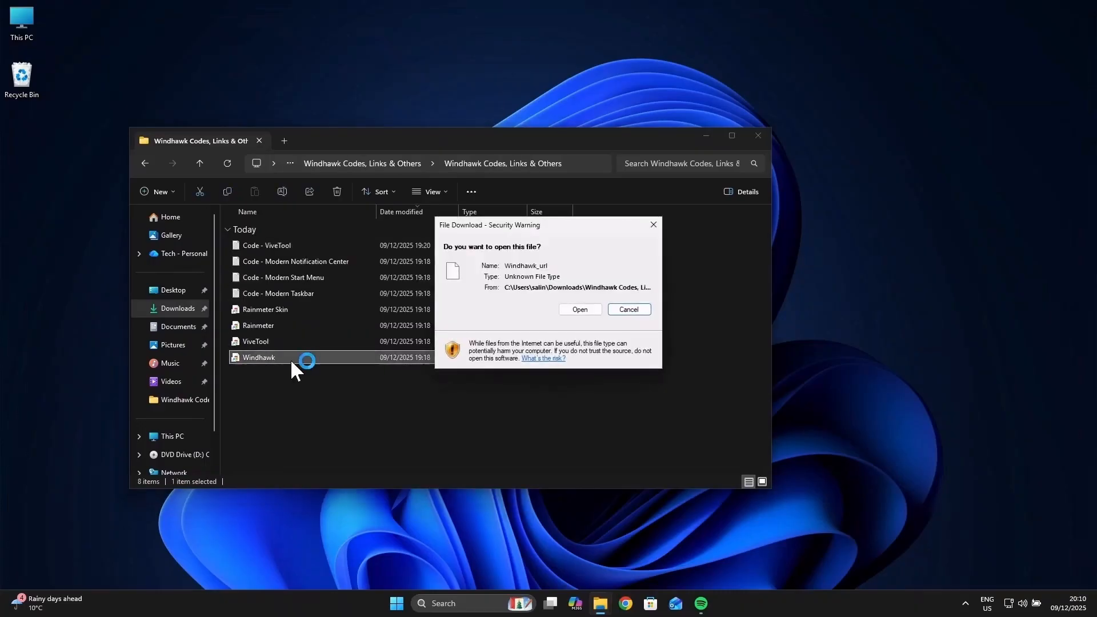
left_click(594, 309)
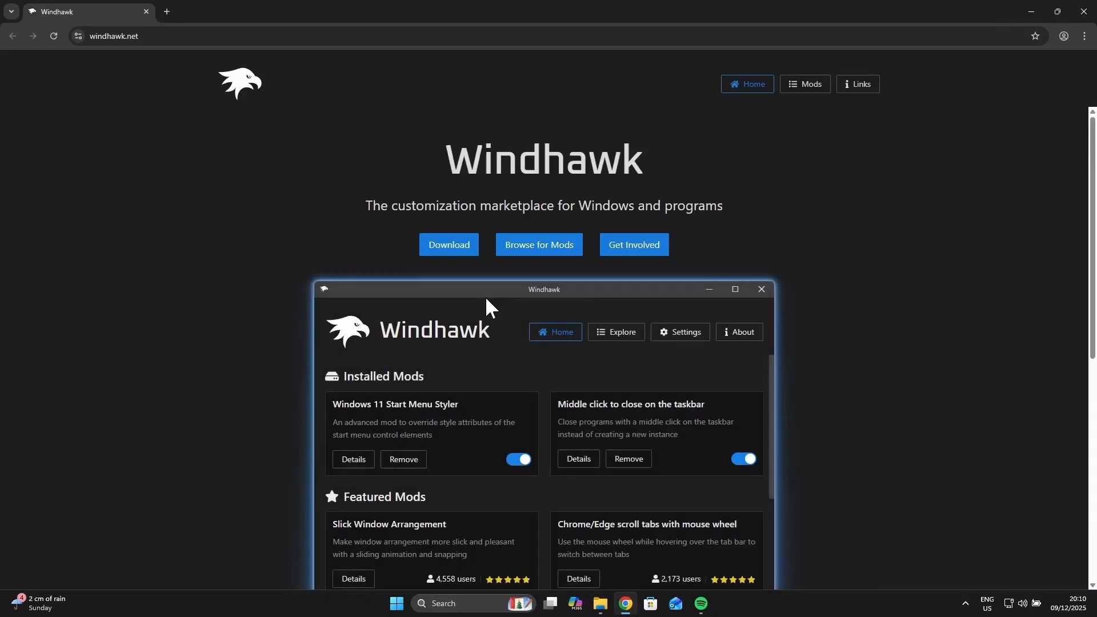
Step: Download the Windhawk installer from the windhawk.net home page
left_click(454, 251)
right_click(454, 250)
left_click(786, 207)
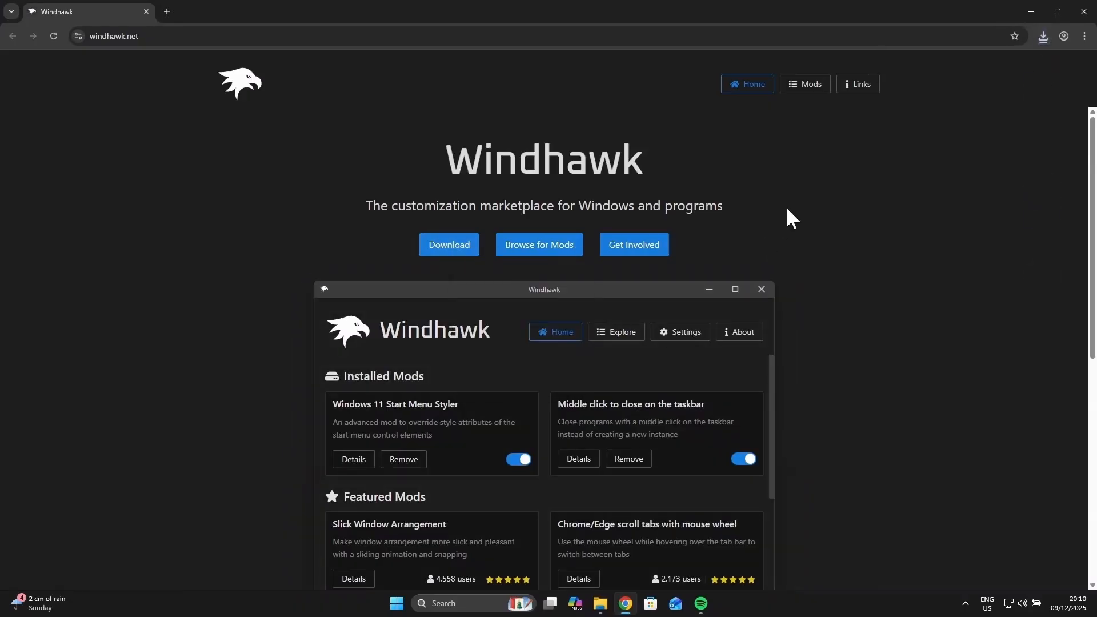
Step: Run windhawk_setup from the Downloads folder as administrator, allowing it past the SmartScreen and account control warnings
left_click(600, 604)
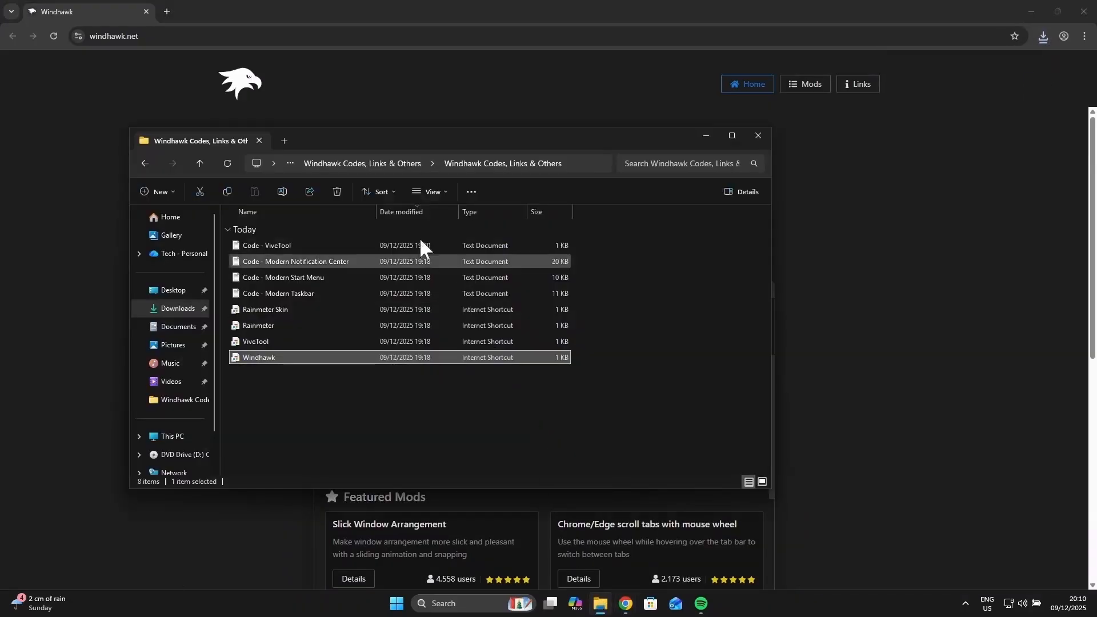
left_click(178, 309)
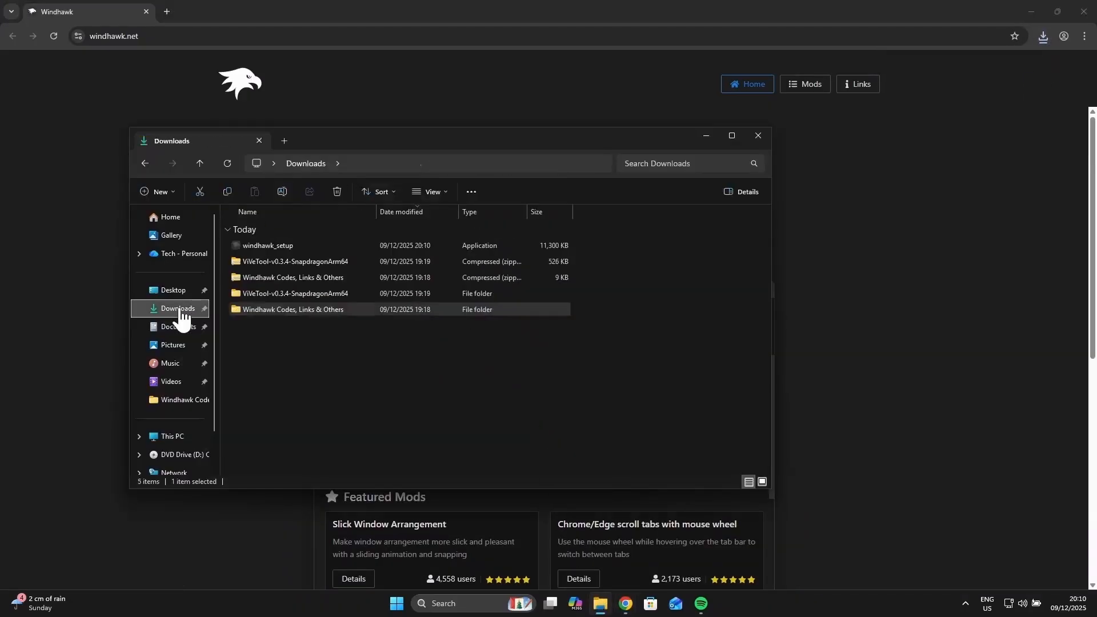
right_click(322, 245)
right_click(282, 245)
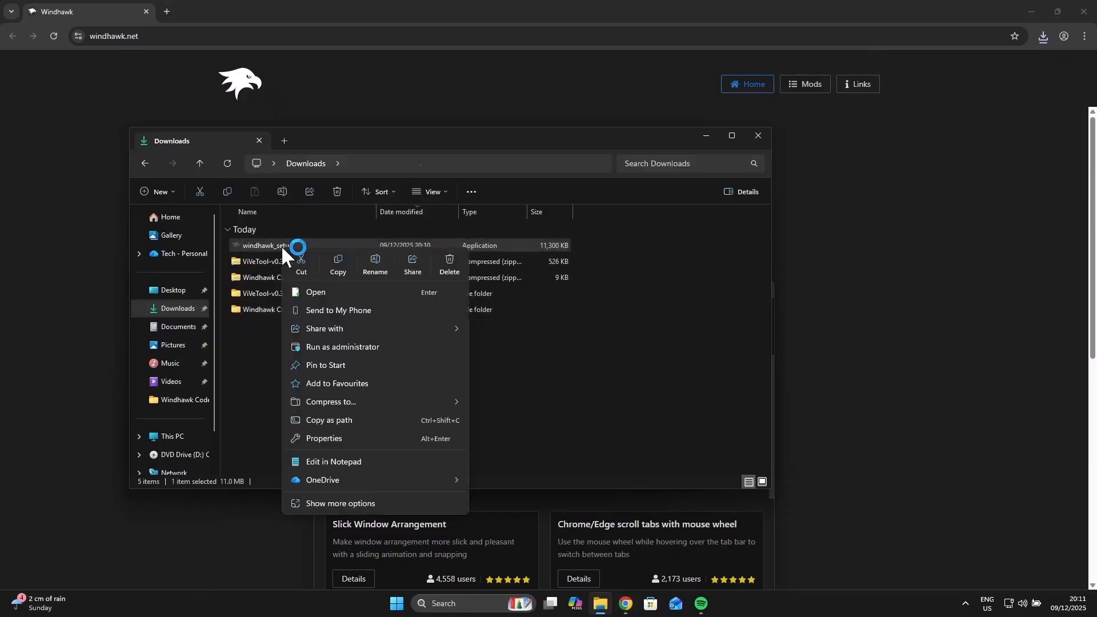
left_click(355, 347)
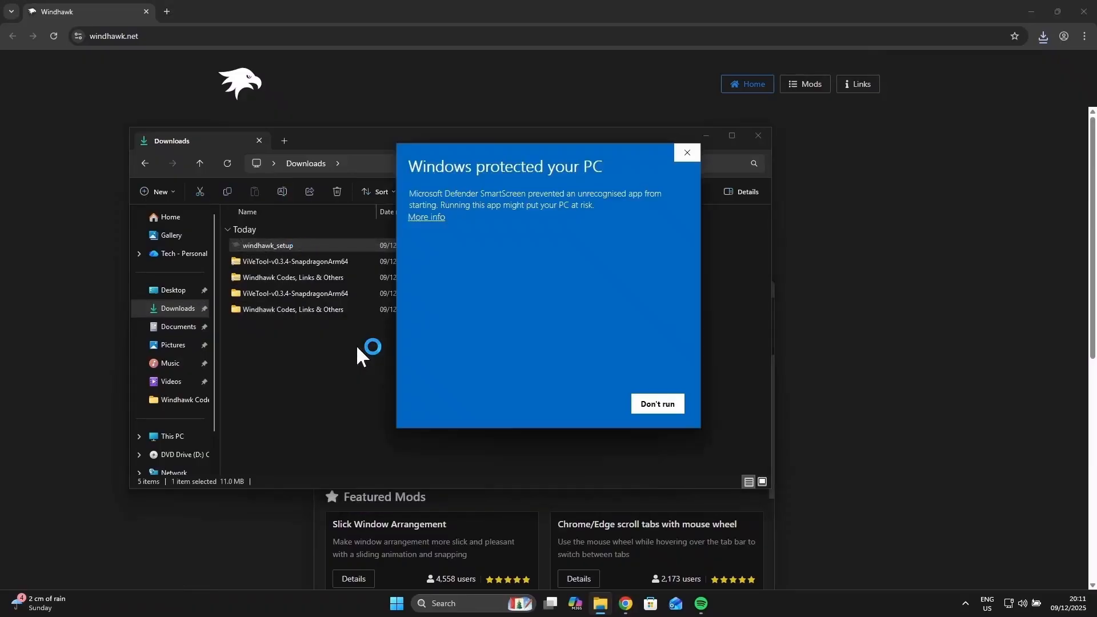
left_click(426, 218)
left_click(587, 404)
left_click(491, 400)
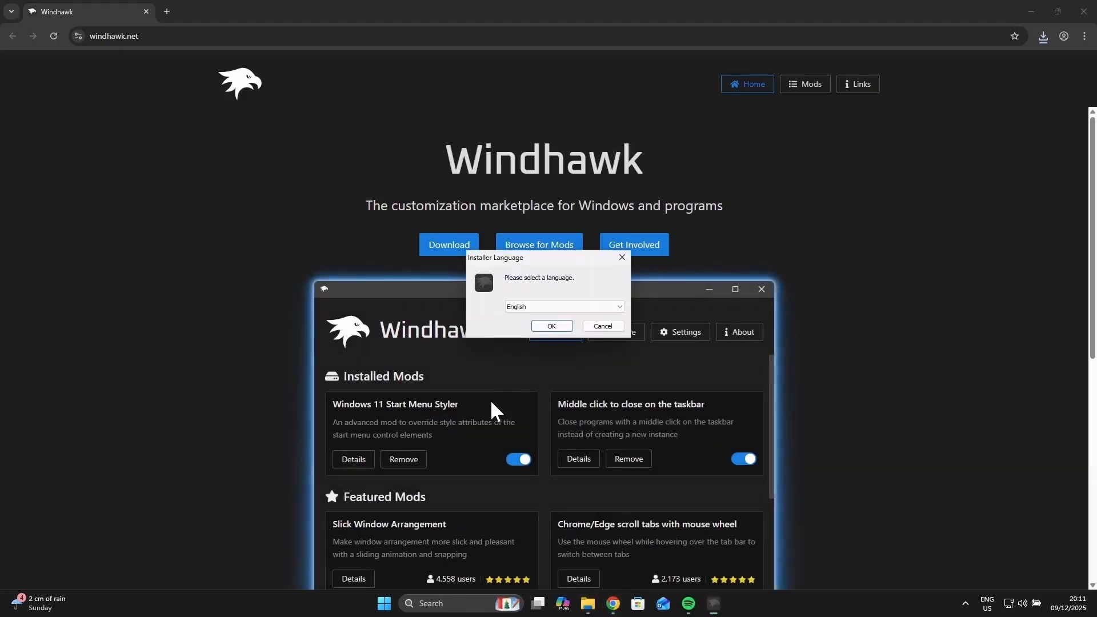
Step: Install Windhawk in English with the default setup options and finish the setup wizard
left_click(553, 324)
left_click(629, 394)
left_click(629, 397)
left_click(628, 393)
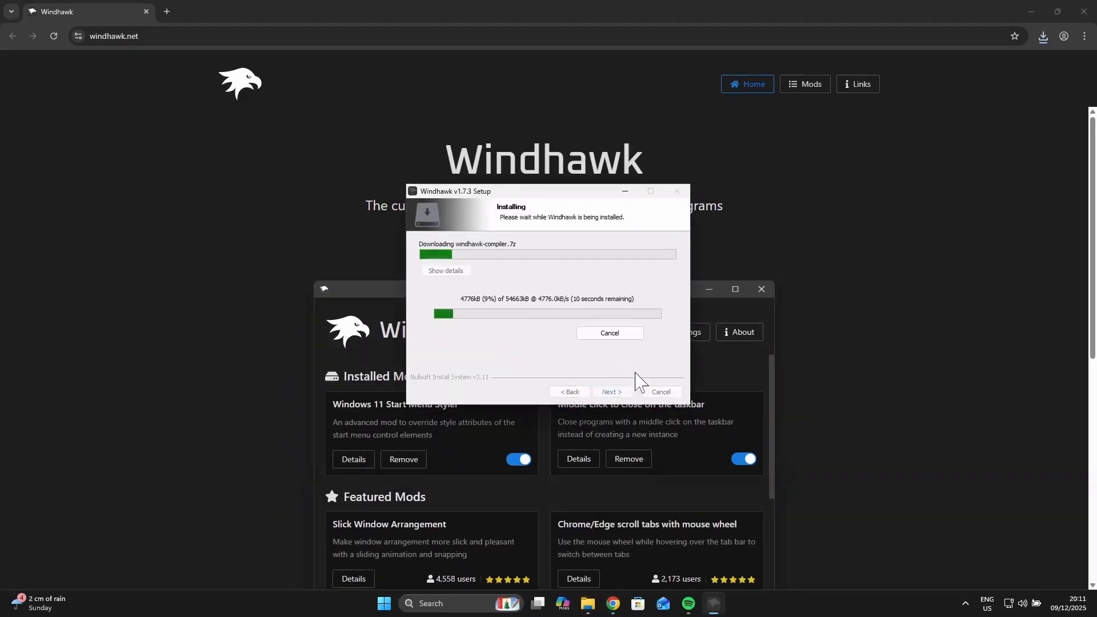
left_click(610, 392)
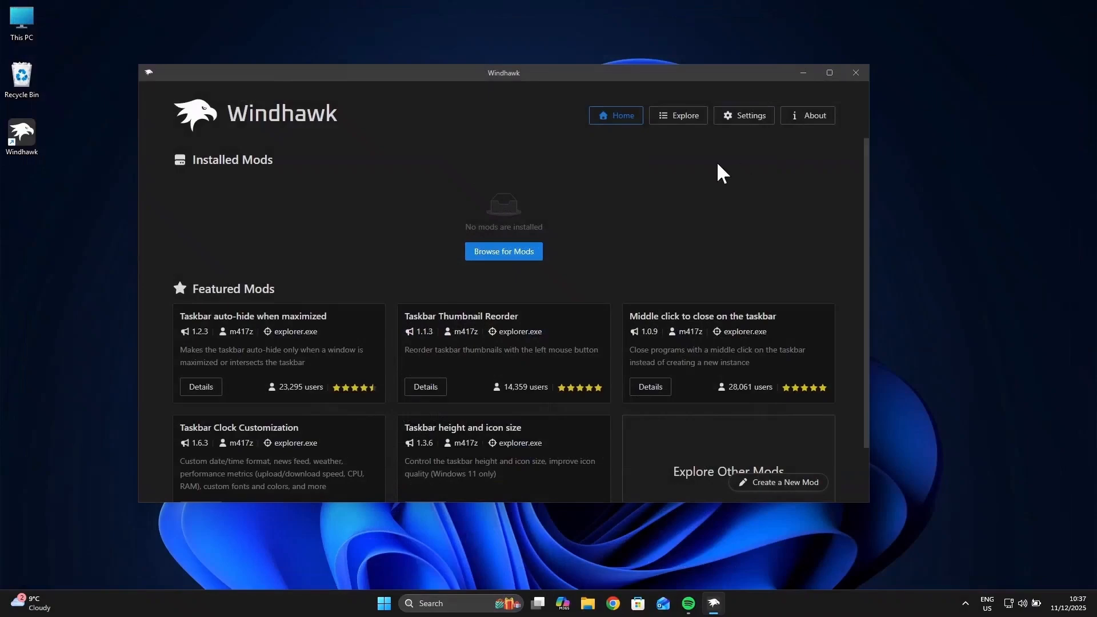
Step: Install the "Taskbar height and icon size" mod from the mod catalogue, accepting the risk
left_click(673, 117)
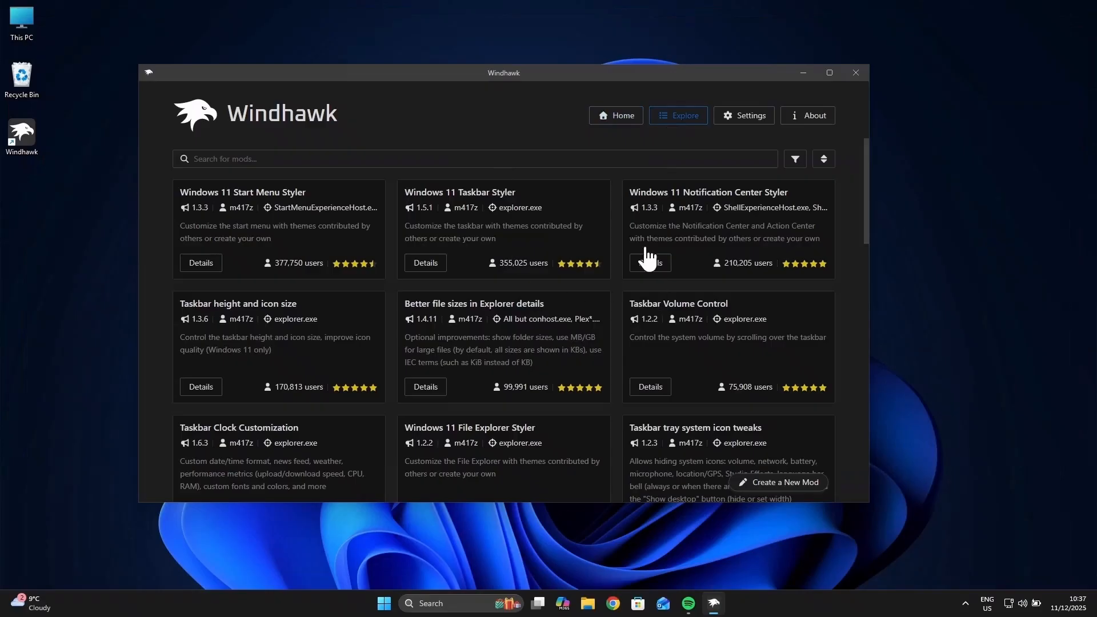
left_click(202, 387)
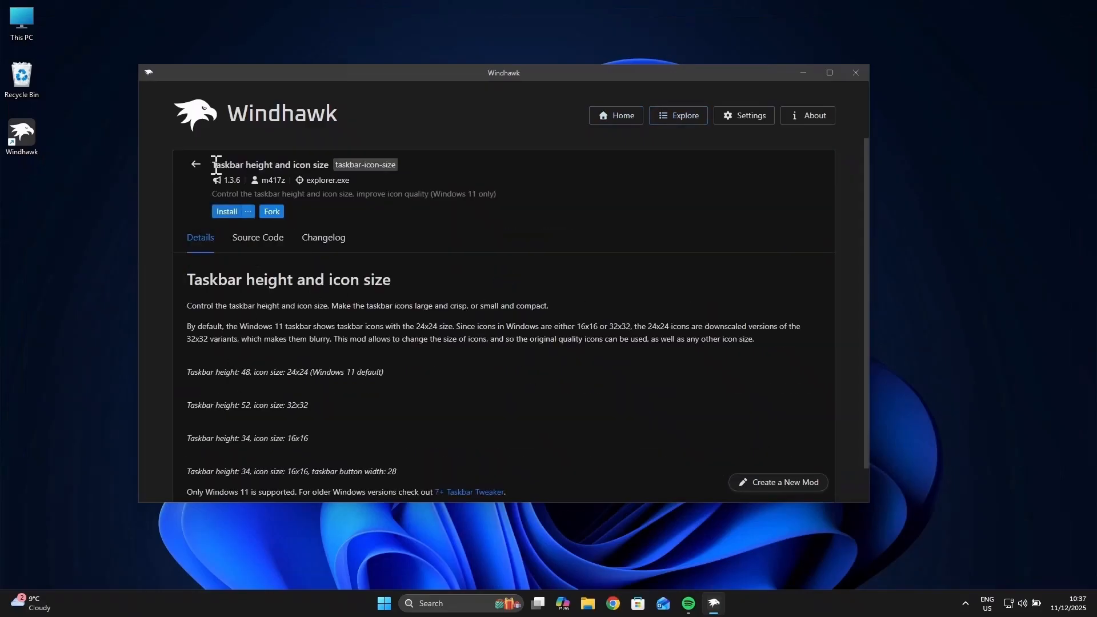
left_click(225, 211)
left_click(595, 389)
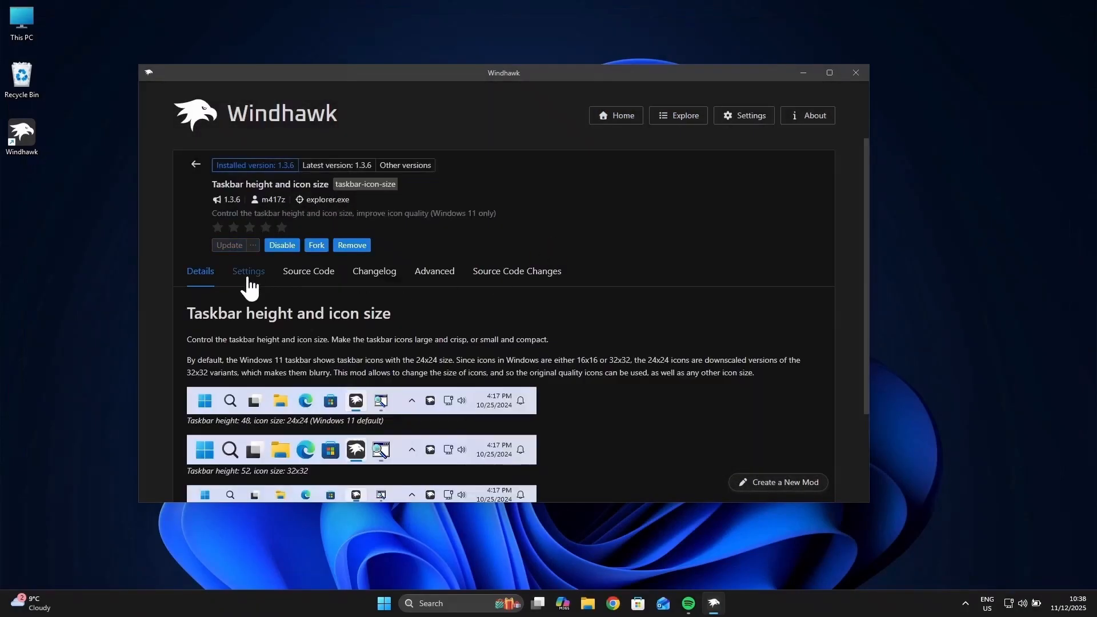
Step: Set the mod's taskbar height to 58, icon size to 30 and taskbar button width to 48, and save the settings
left_click(249, 272)
scroll(515, 320, "down", 2)
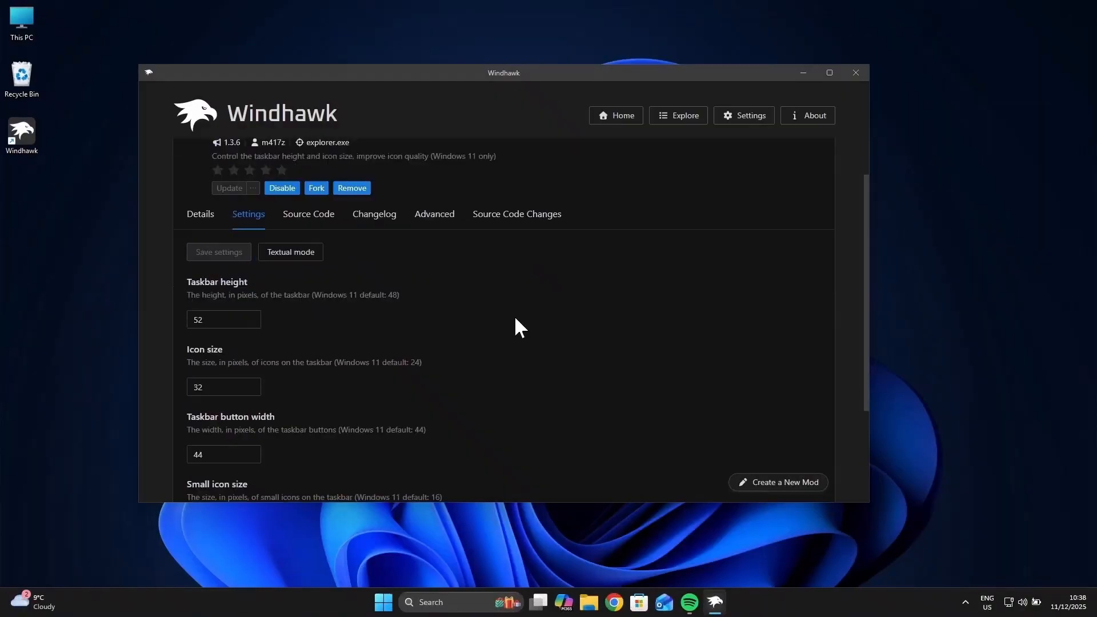
double_click(221, 263)
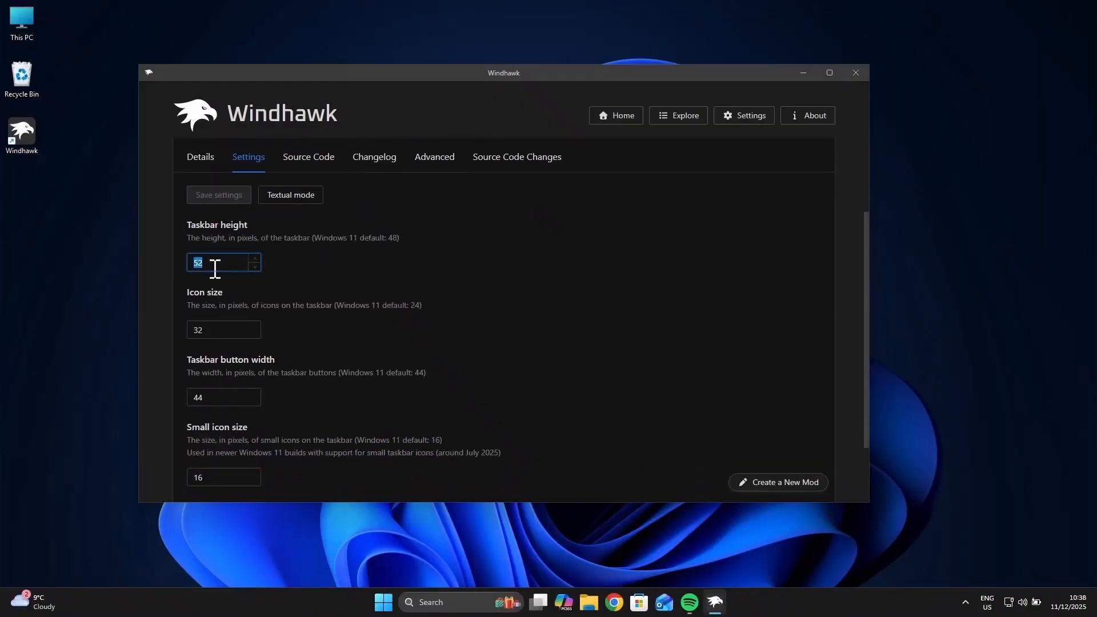
type("58")
key("Tab")
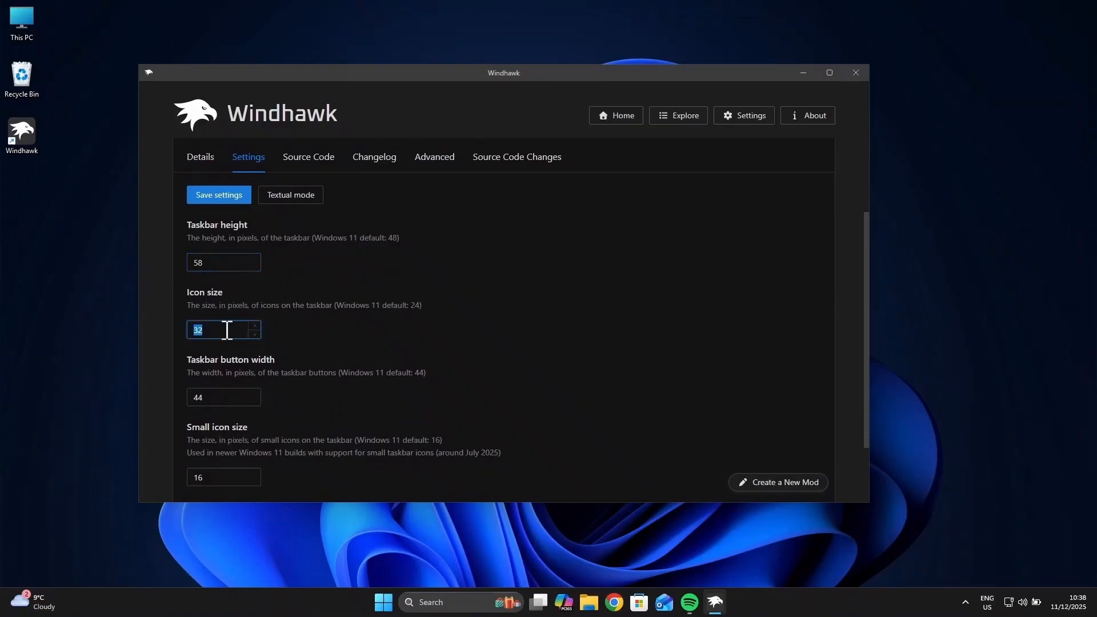
left_click(195, 331)
key("BackSpace")
type("0")
double_click(221, 398)
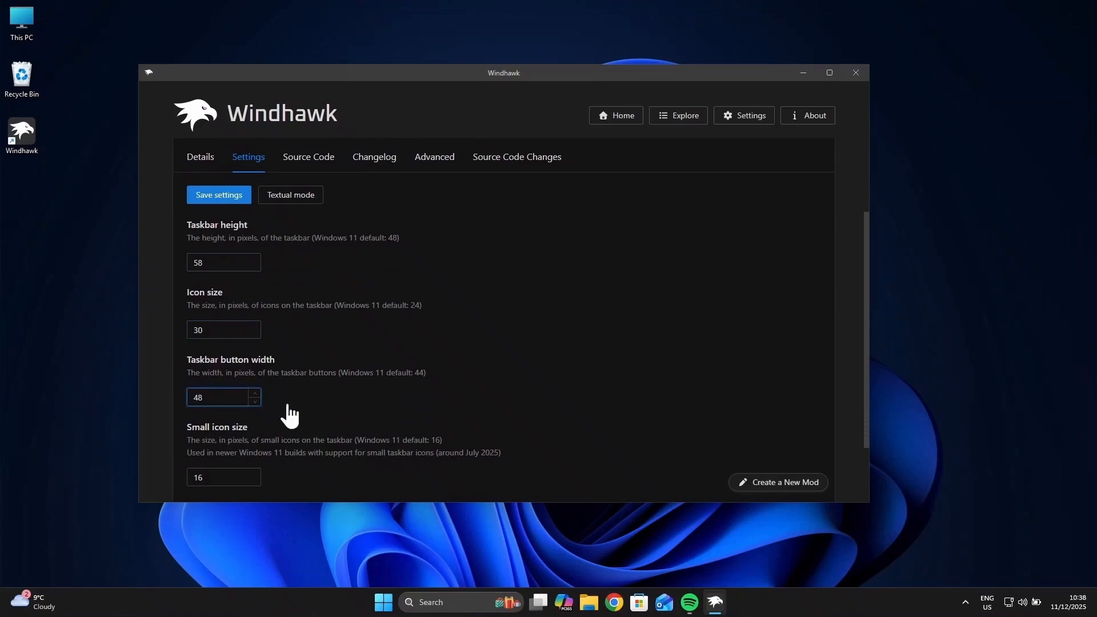
left_click(656, 441)
left_click(222, 200)
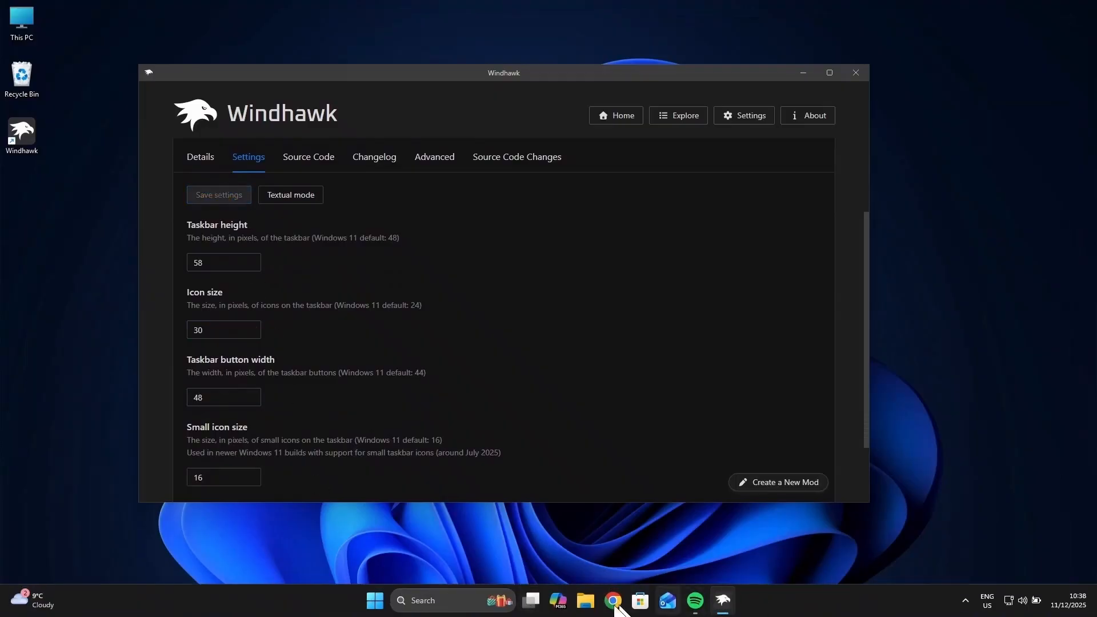
Step: Install the "Windows 11 Taskbar Styler" mod from the mod catalogue, accepting the risk
left_click(680, 116)
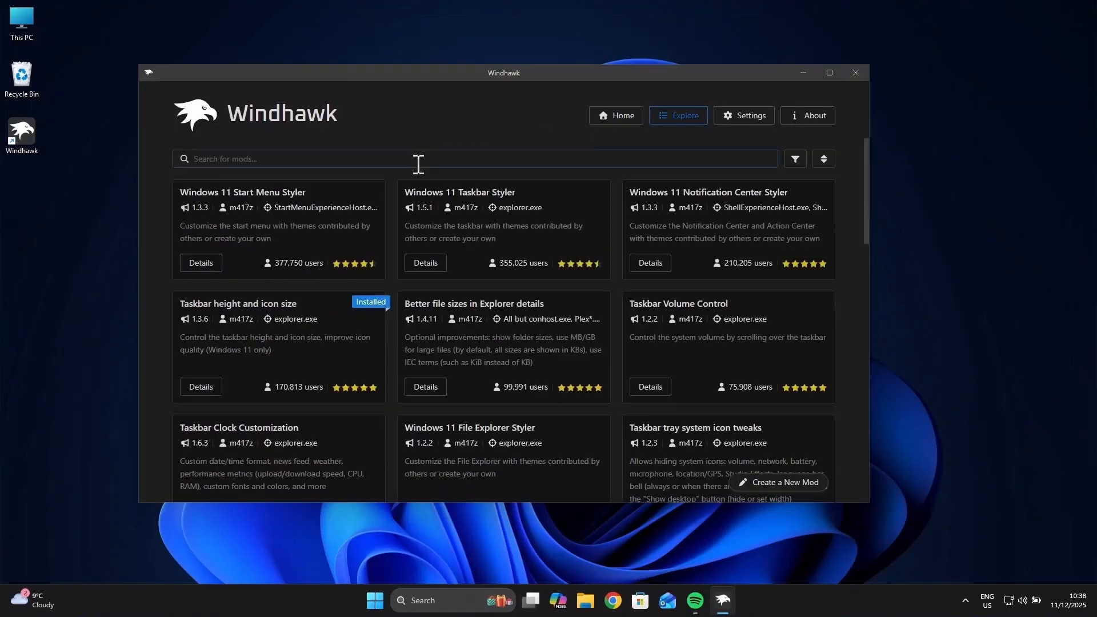
left_click(432, 276)
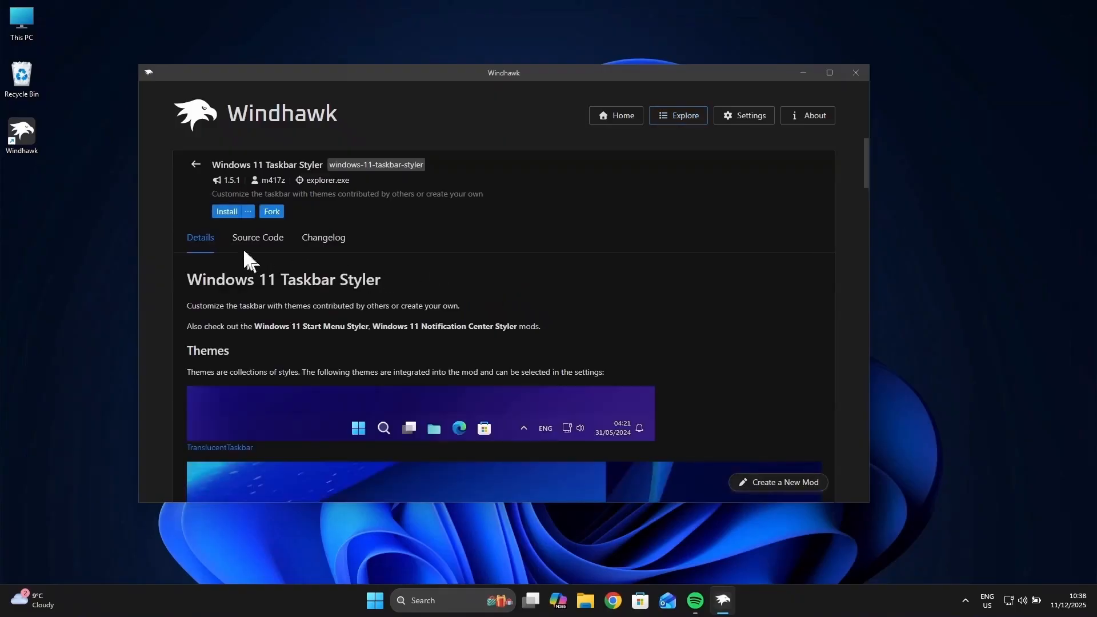
left_click(220, 213)
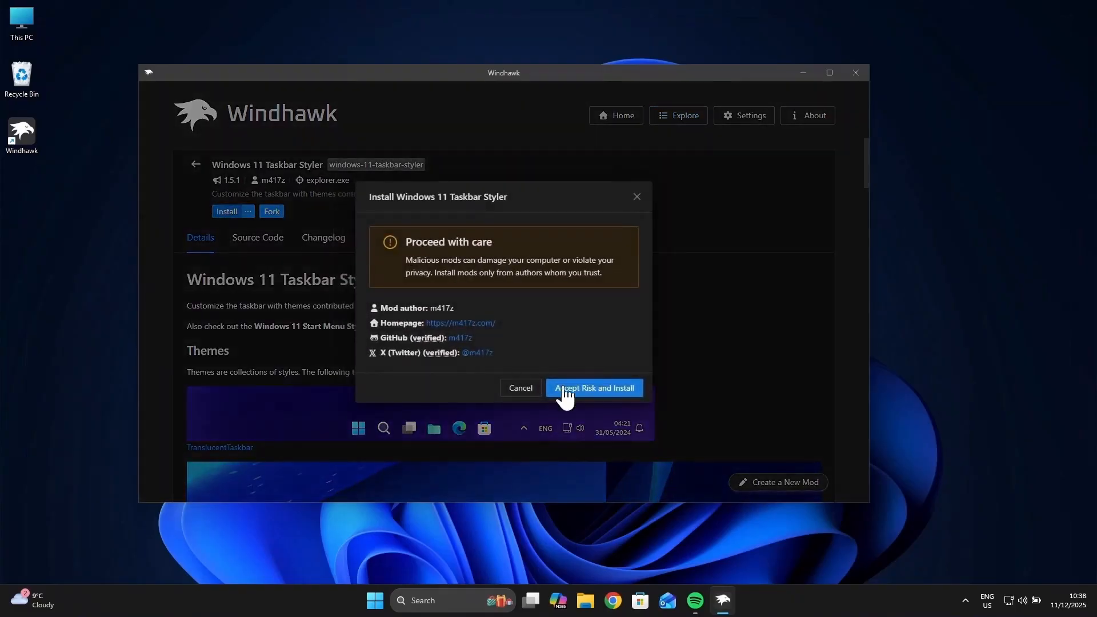
left_click(598, 388)
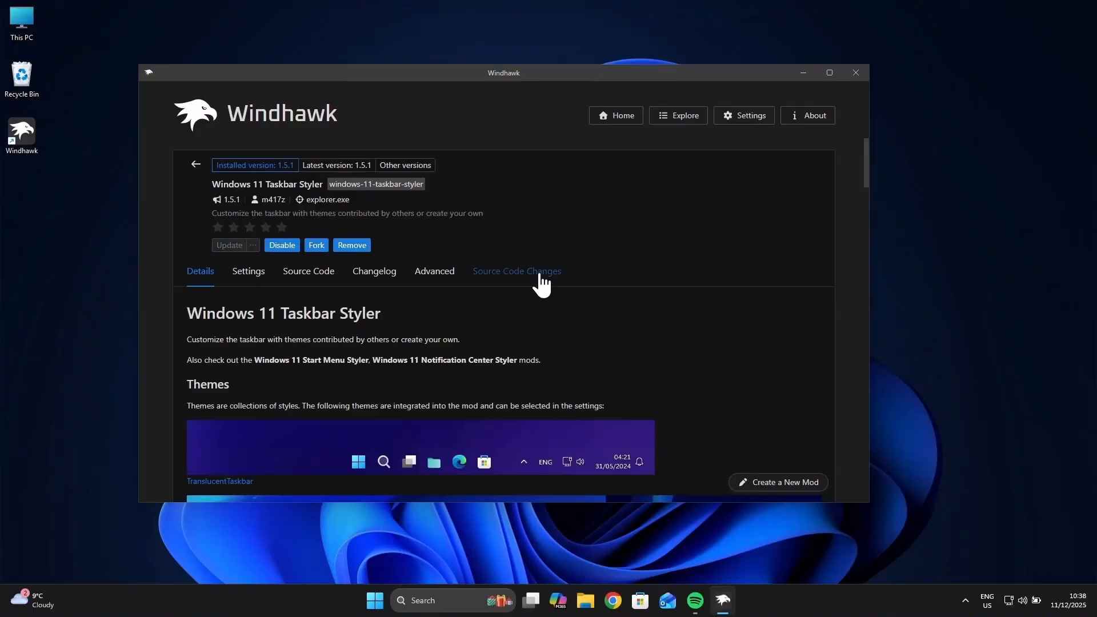
Step: Show the Taskbar Styler's advanced mod settings and open "Code - Modern Taskbar" from the nested "Windhawk Codes, Links & Others" folder in Downloads
left_click(449, 286)
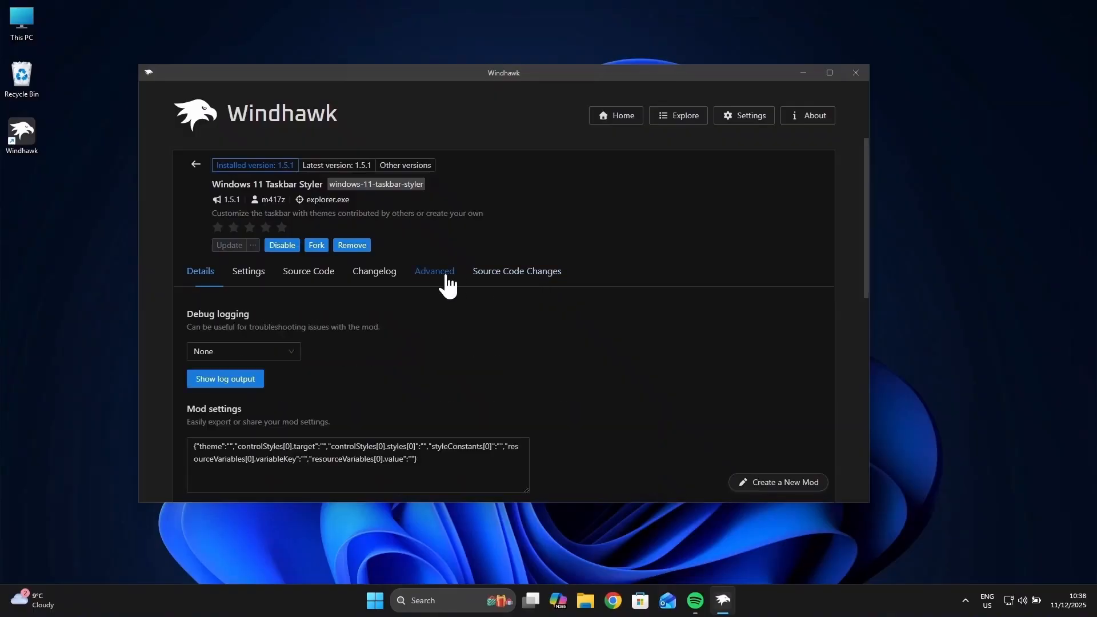
left_click(426, 462)
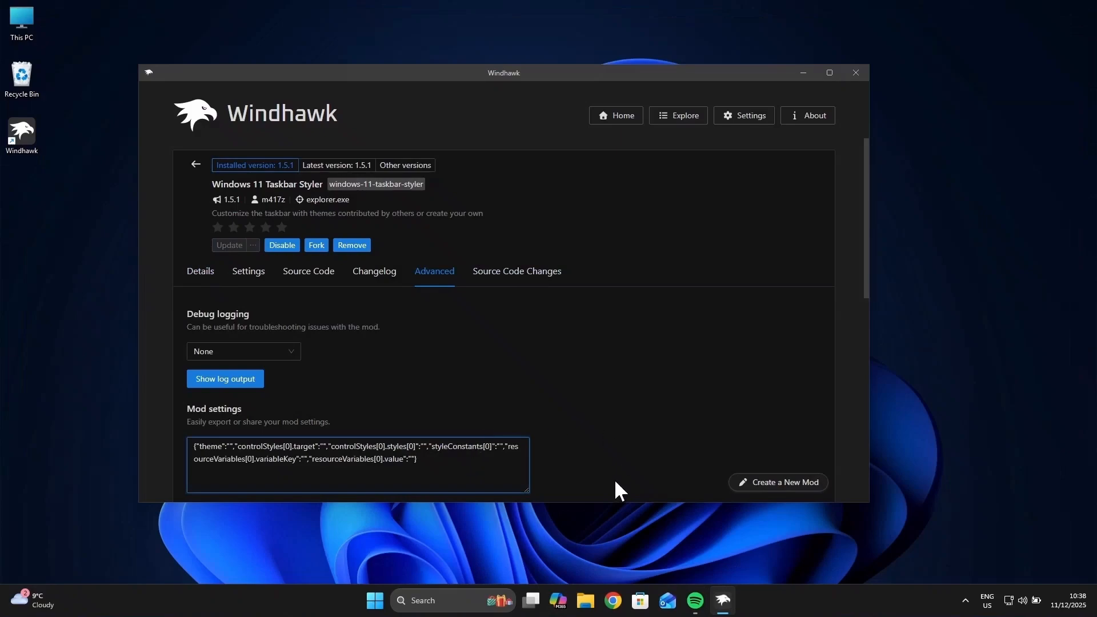
left_click(585, 603)
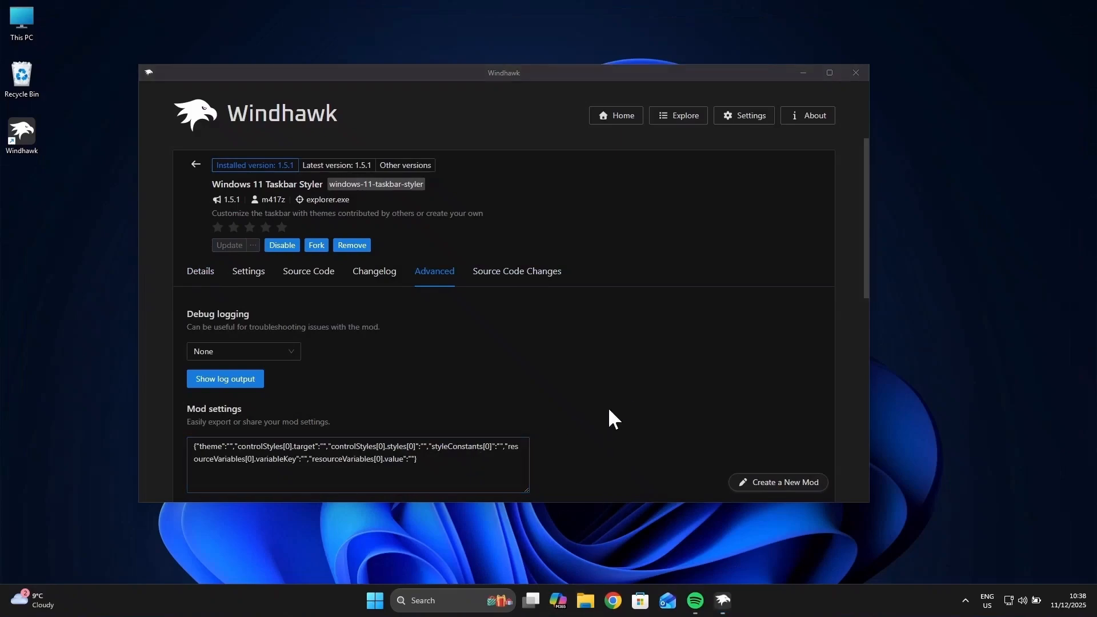
left_click(172, 309)
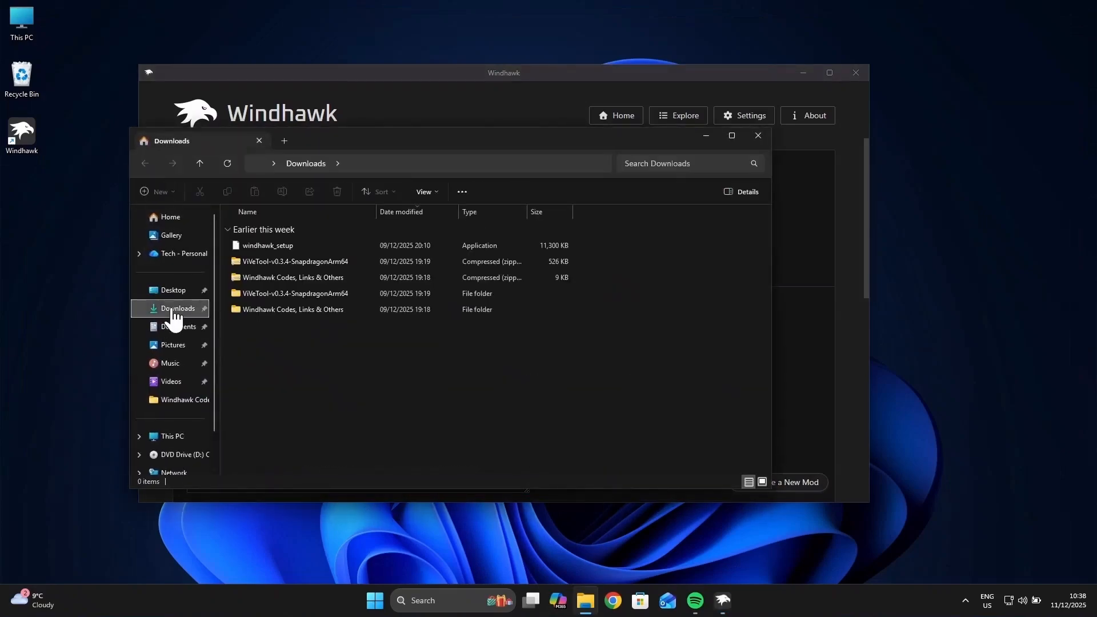
double_click(358, 308)
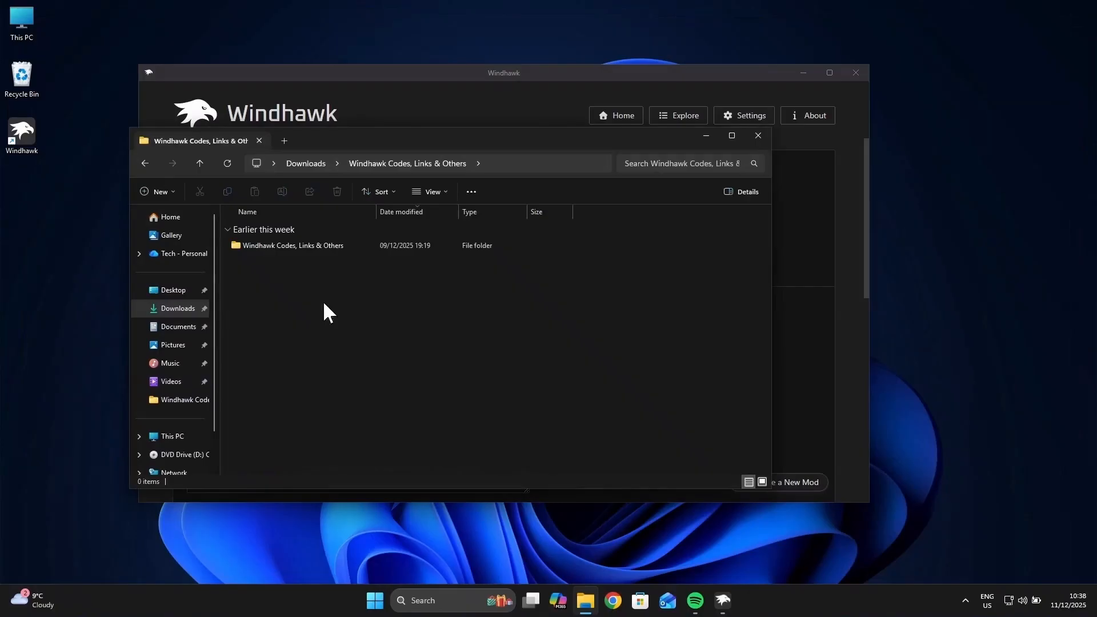
double_click(316, 246)
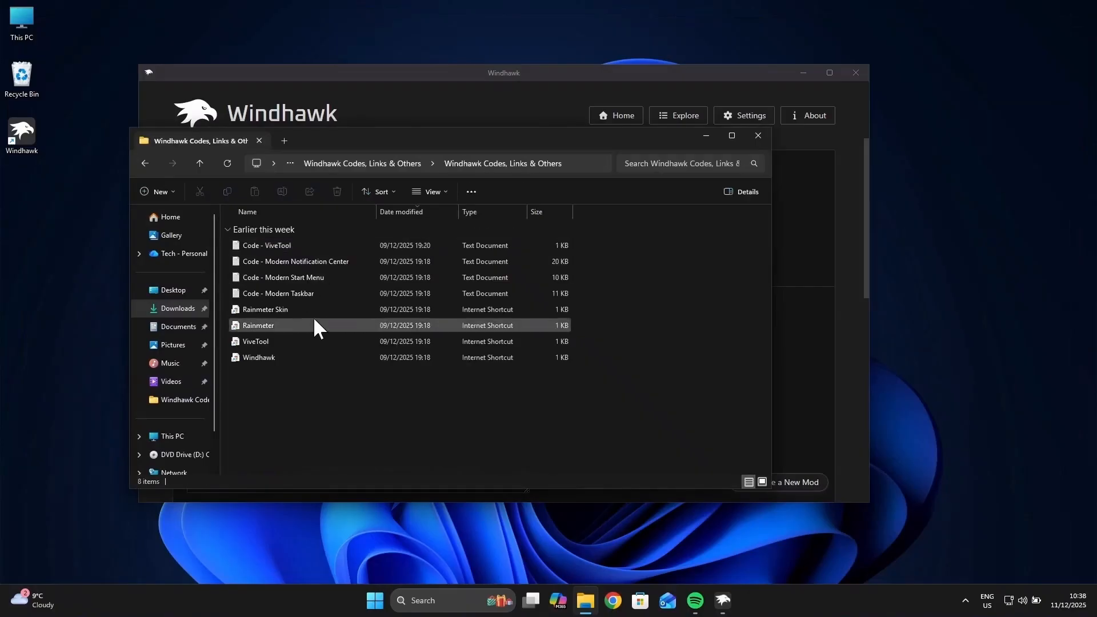
double_click(284, 293)
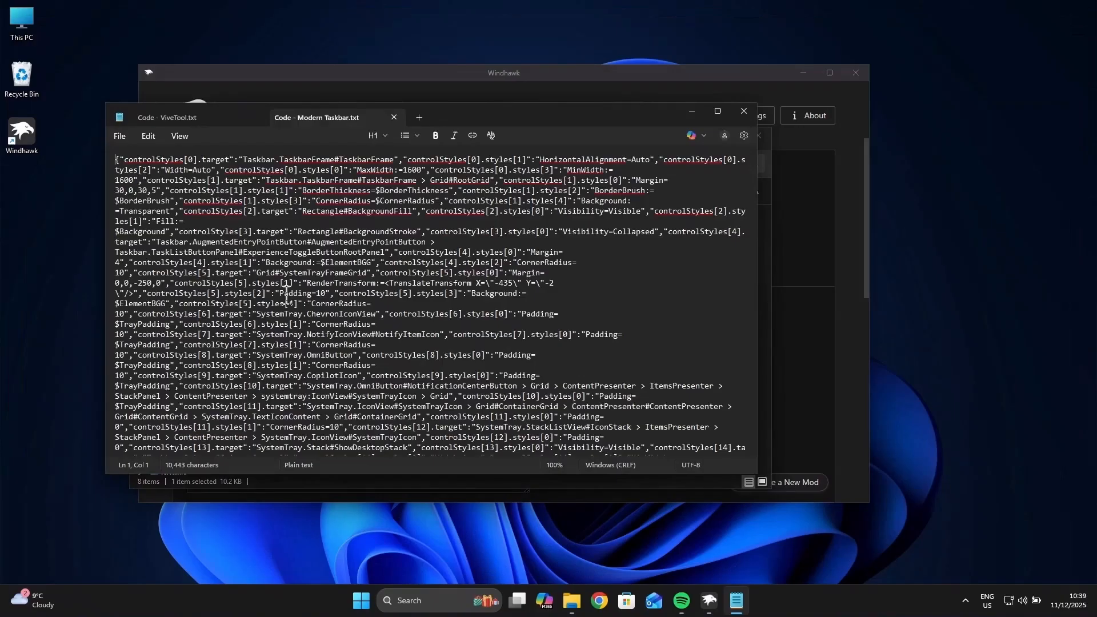
Step: Copy the entire code from the "Code - Modern Taskbar" text document
left_click(593, 273)
key("ctrl+a")
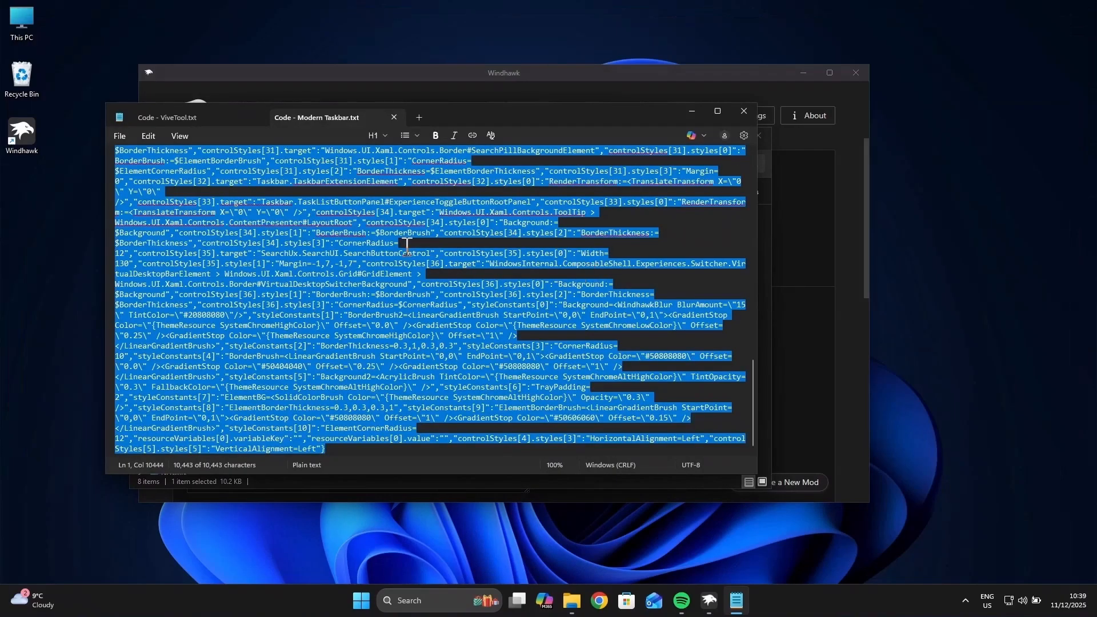
right_click(379, 258)
left_click(436, 285)
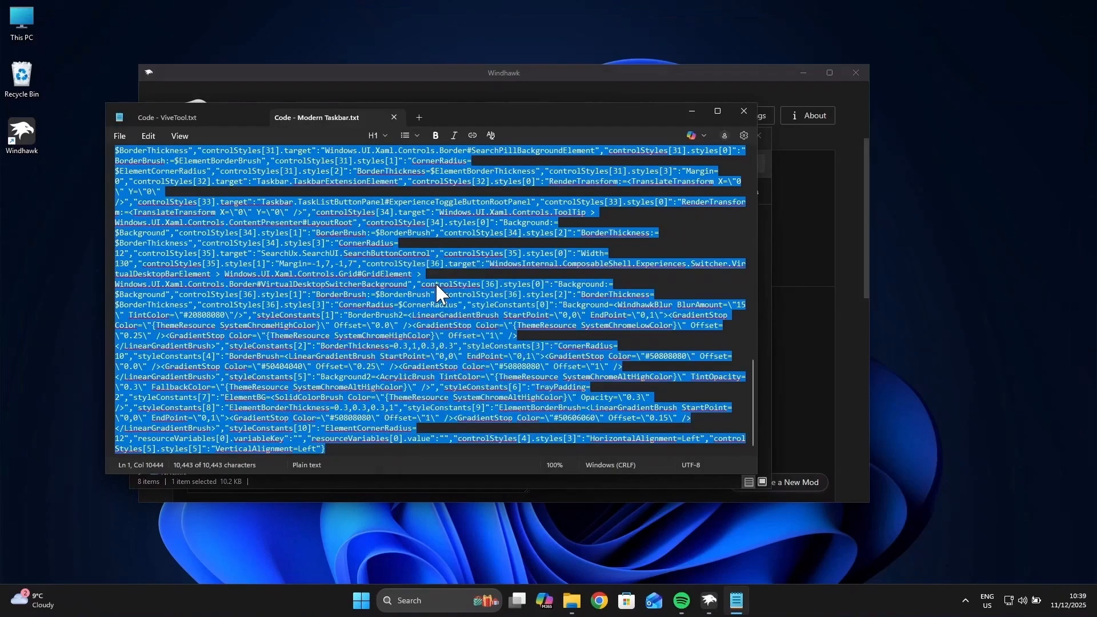
Step: Replace the Taskbar Styler's existing mod settings text with the copied code and save it
left_click(800, 284)
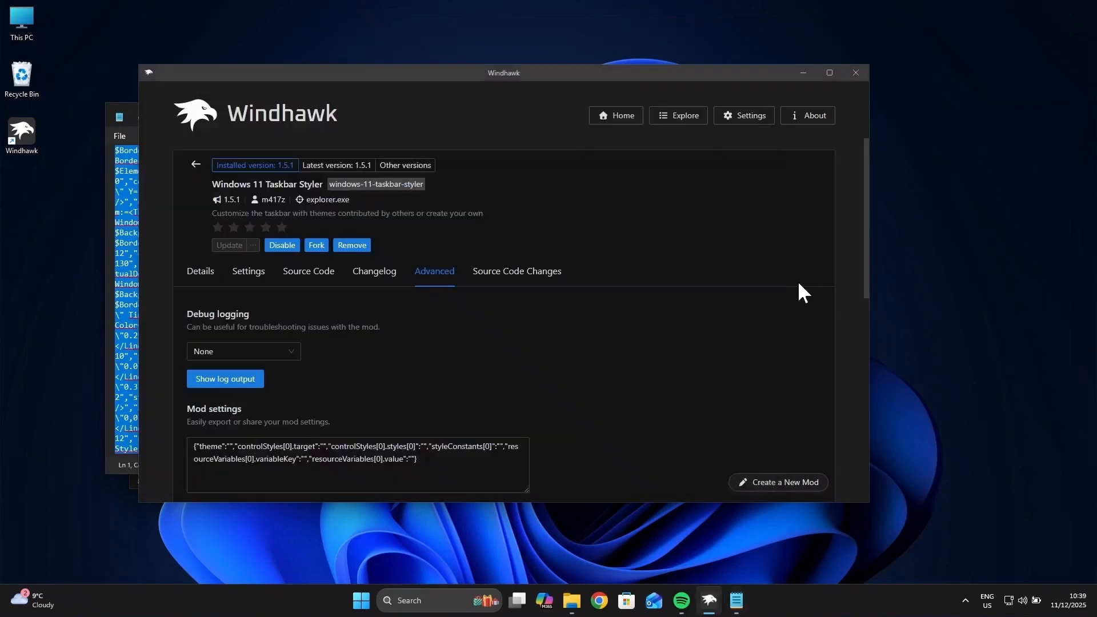
left_click(435, 459)
key("ctrl+a")
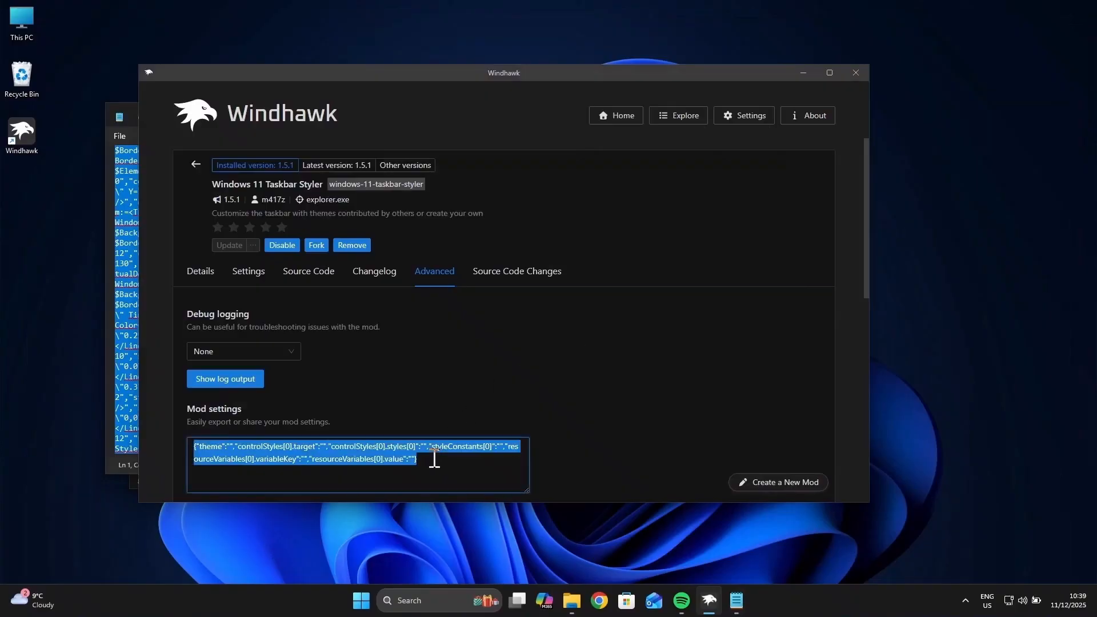
right_click(318, 450)
left_click(340, 411)
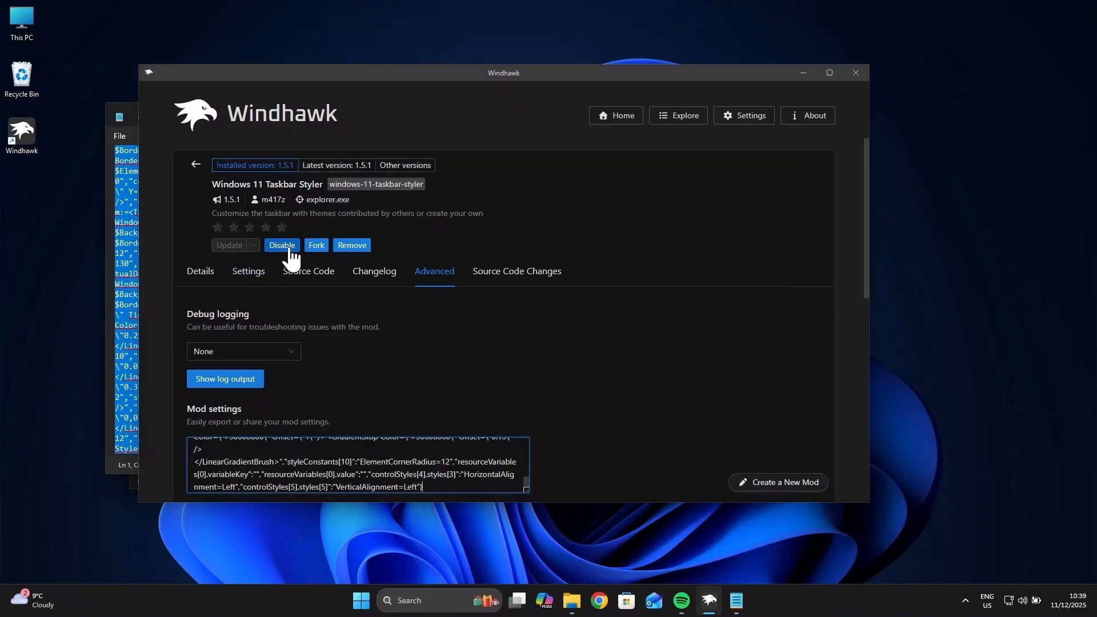
scroll(328, 340, "down", 1)
scroll(328, 346, "down", 2)
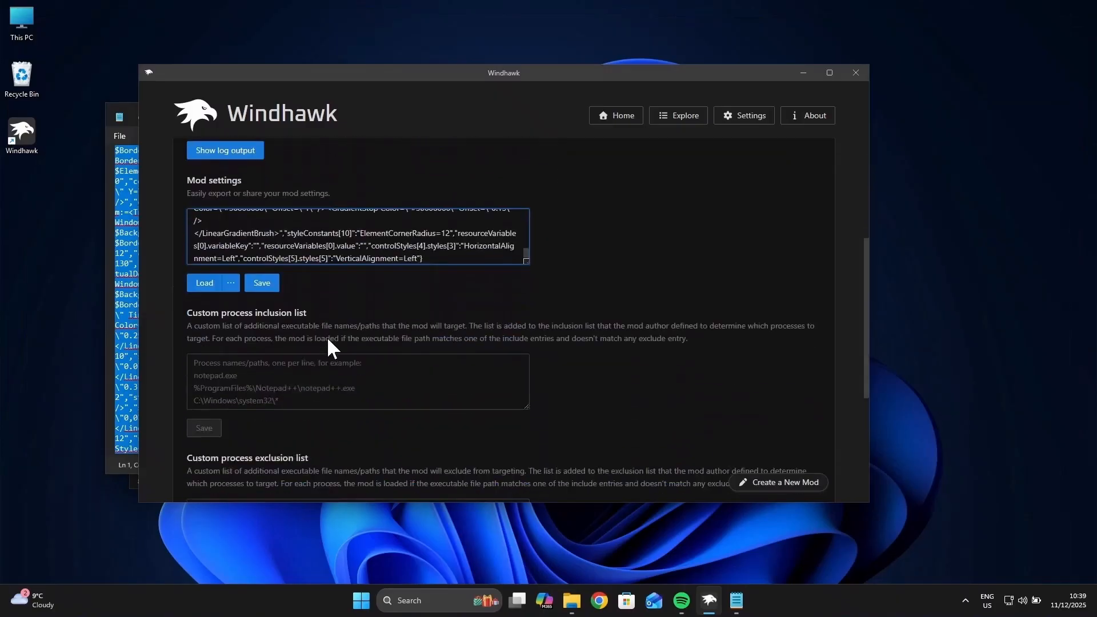
left_click(262, 283)
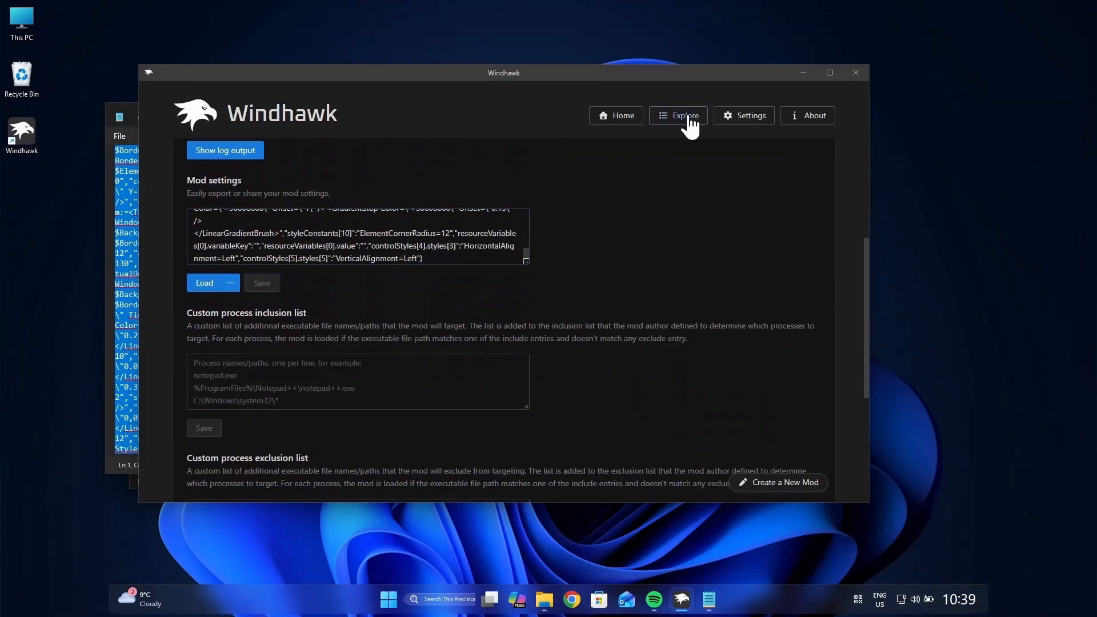
Step: Search the mod catalogue for "taskbar back" and install the "Taskbar Background Helper" mod, accepting the risk
left_click(691, 125)
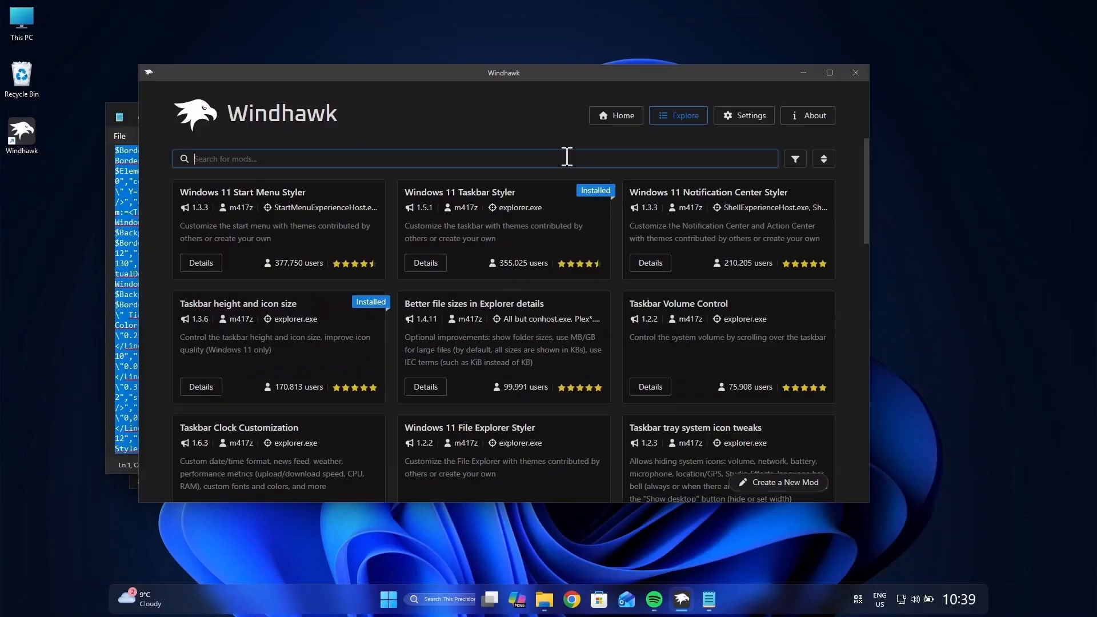
type("taskbar back")
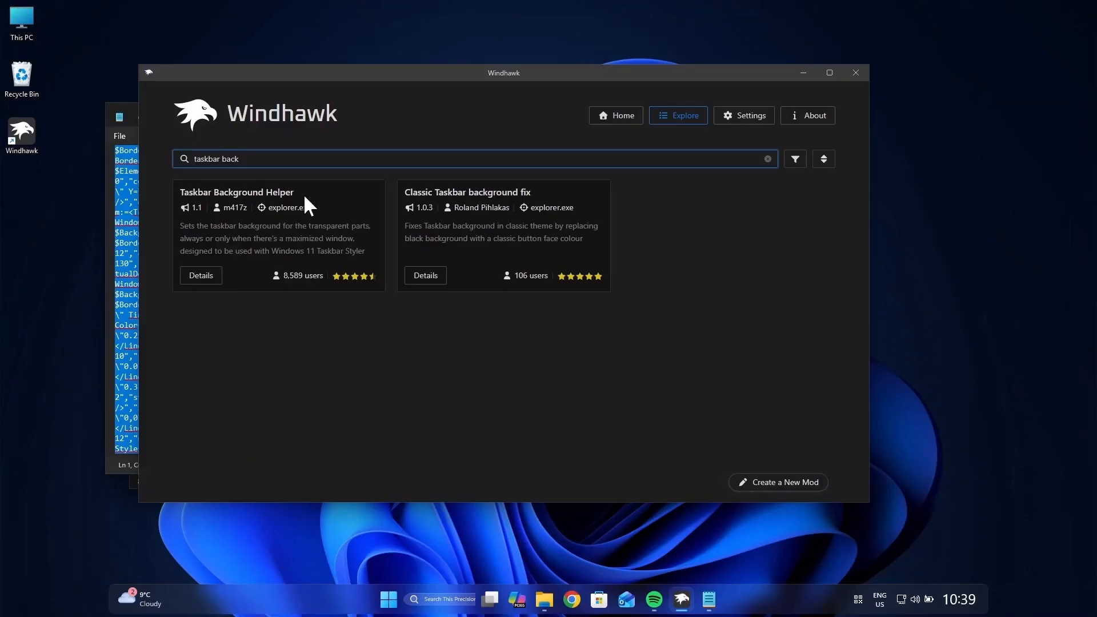
left_click(200, 277)
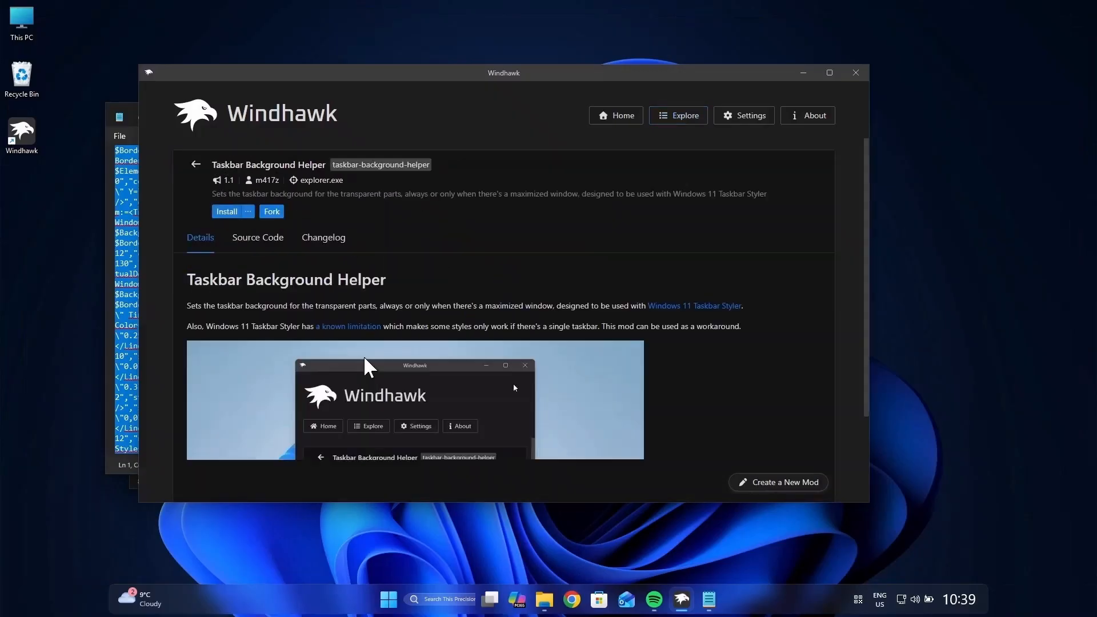
left_click(234, 211)
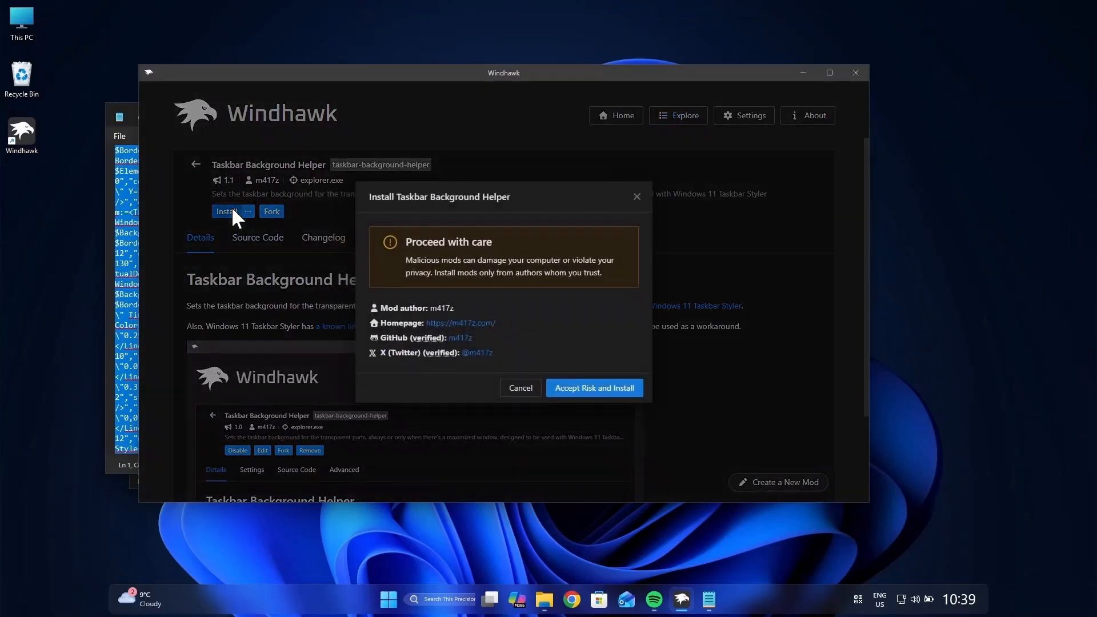
left_click(607, 388)
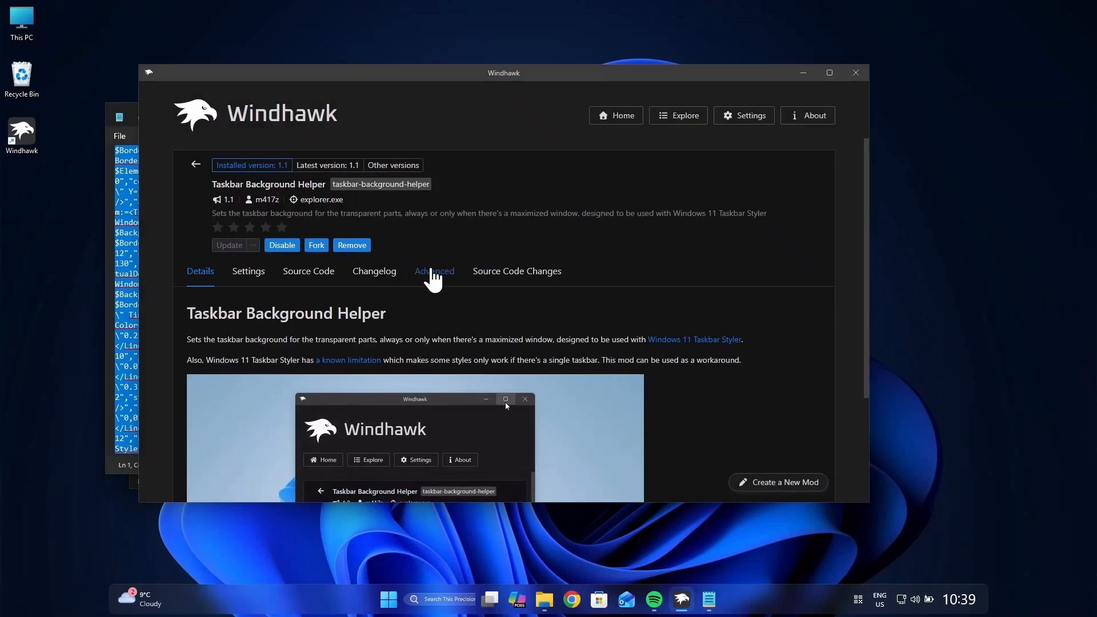
Step: Set the Taskbar Background Helper's background style to Acrylic blur in its mod settings
left_click(435, 277)
left_click(248, 276)
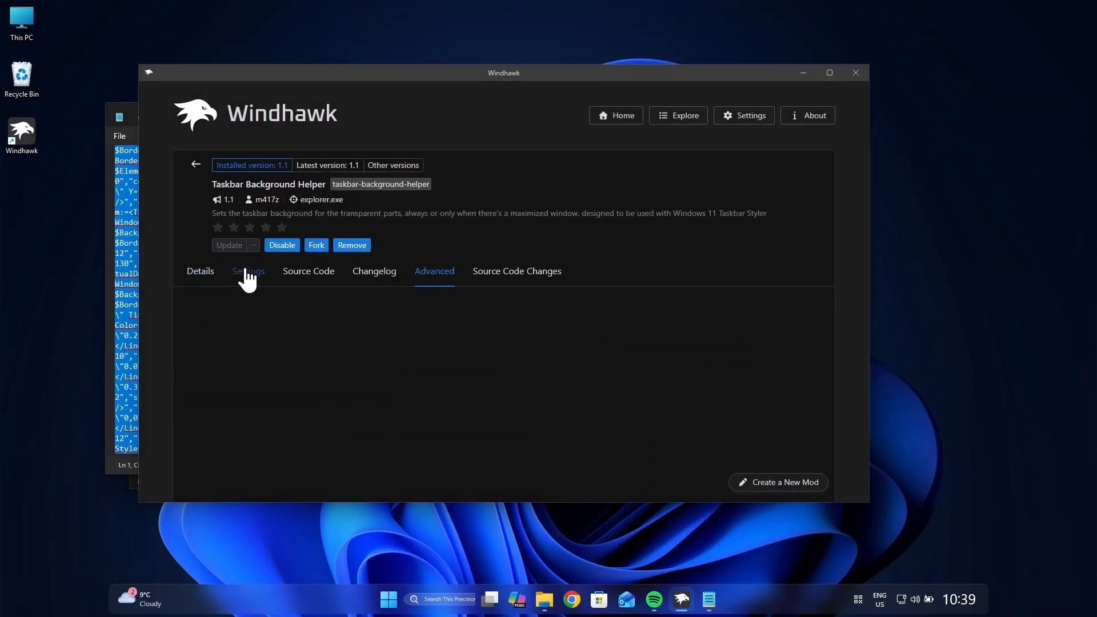
left_click(320, 359)
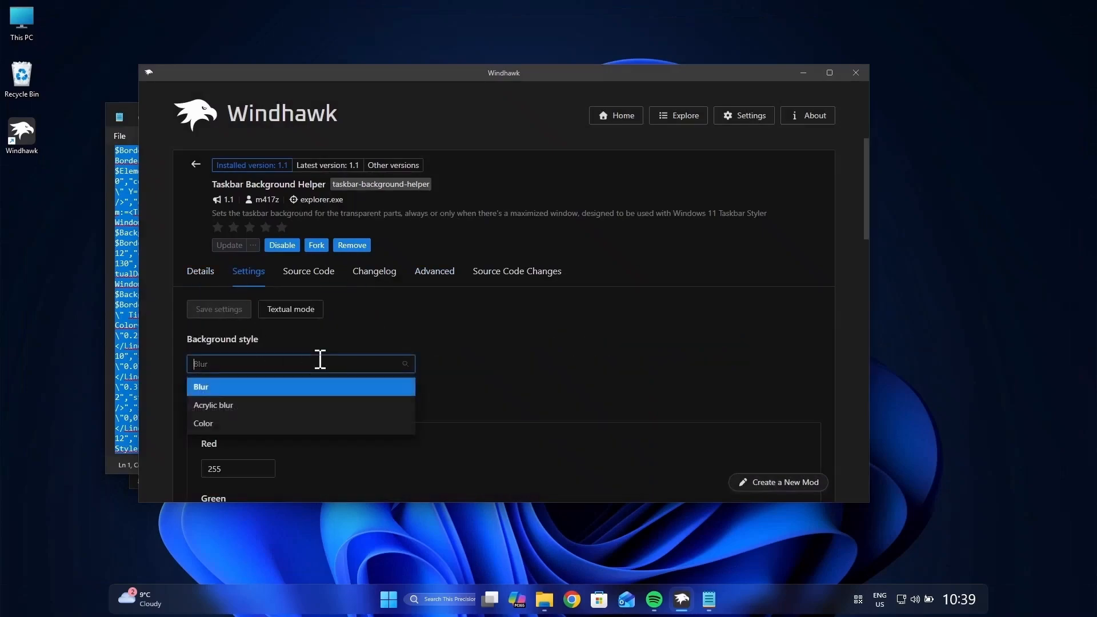
left_click(205, 405)
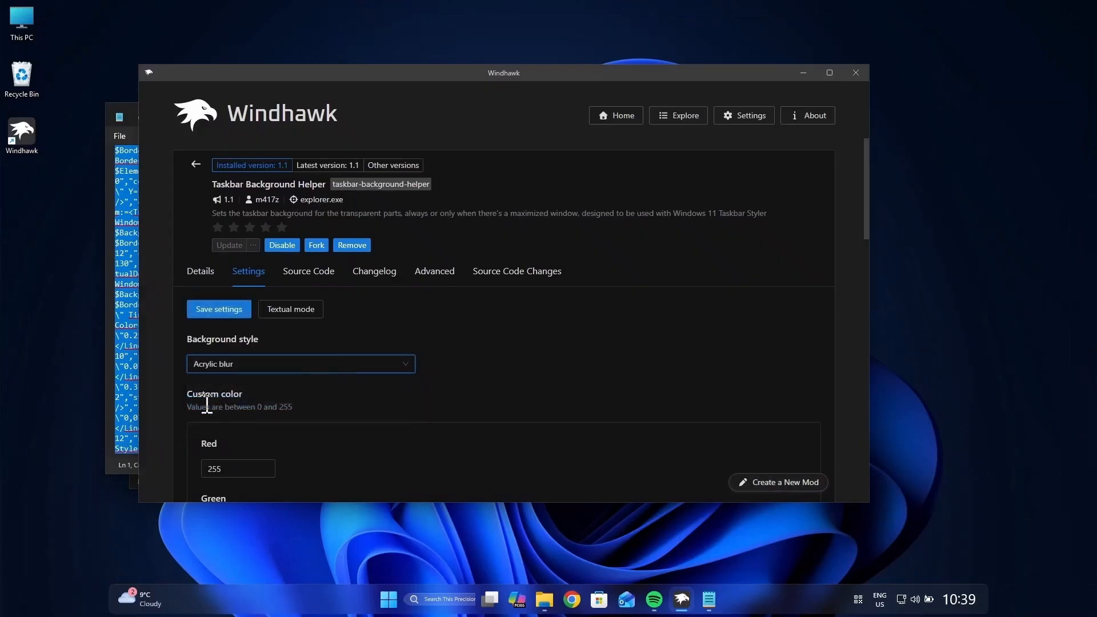
Step: Set the mod's custom color to red 62, green 63 and blue 64, and save the settings
scroll(451, 392, "down", 3)
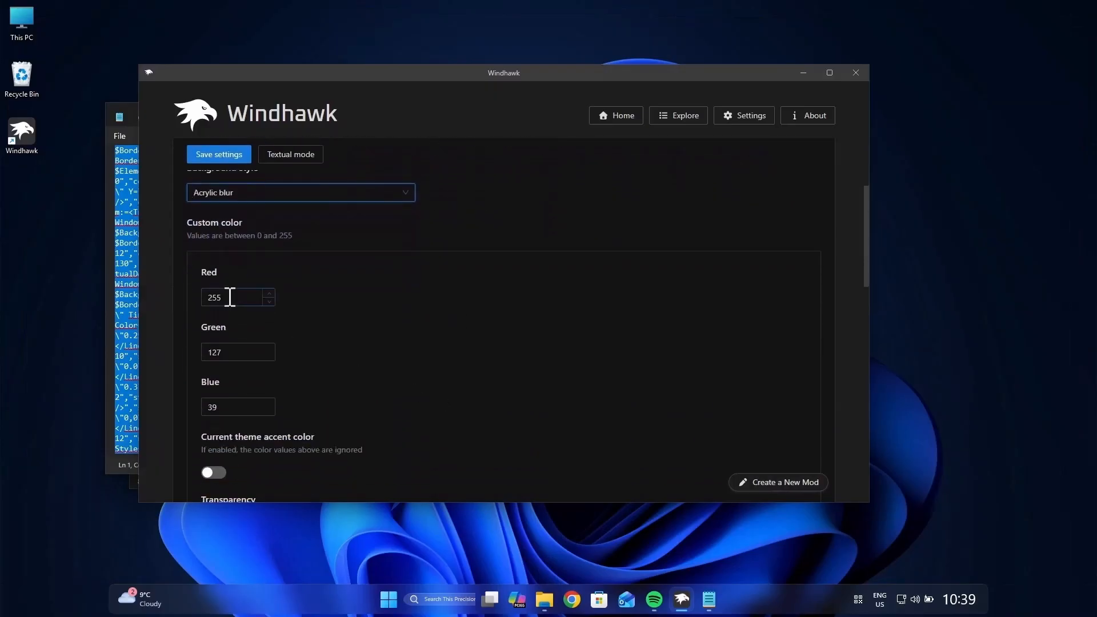
left_click_drag(230, 297, 201, 295)
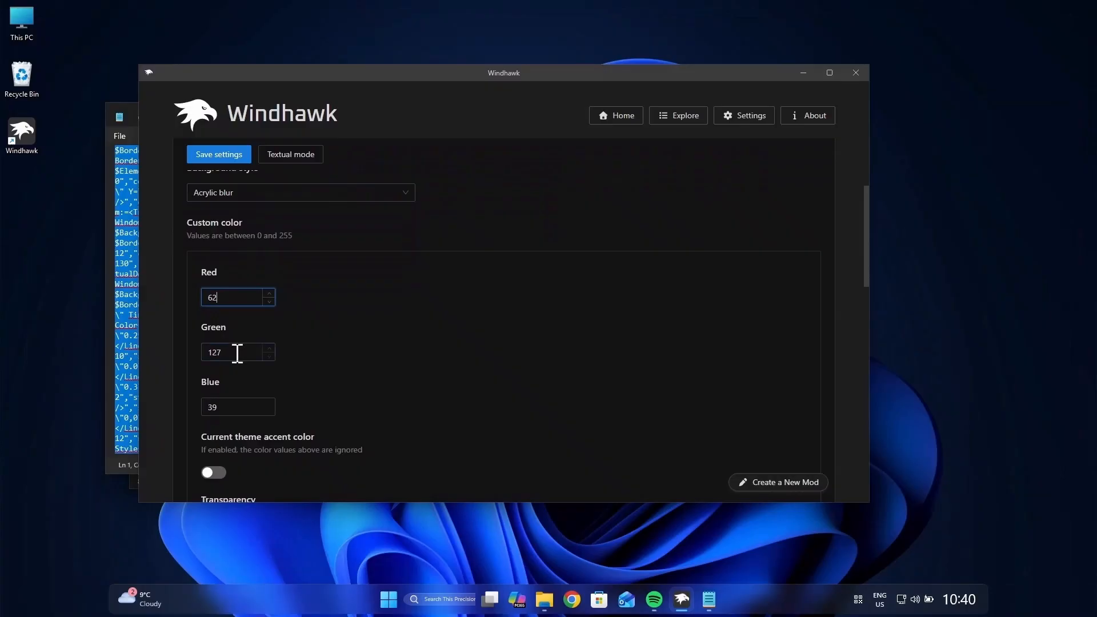
left_click_drag(235, 352, 208, 352)
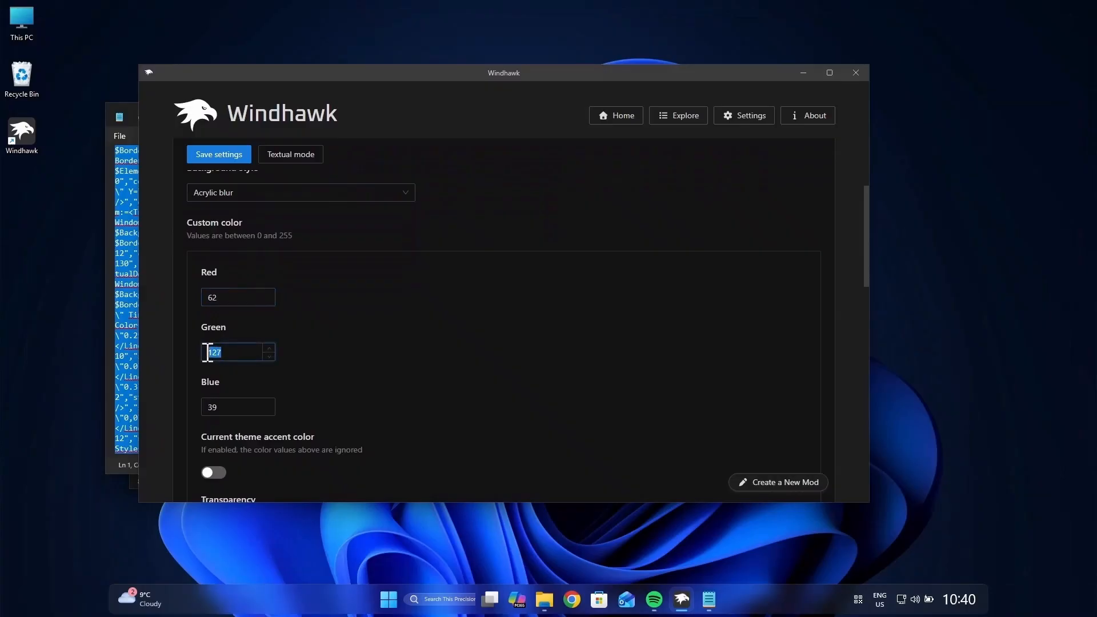
left_click_drag(226, 407, 183, 402)
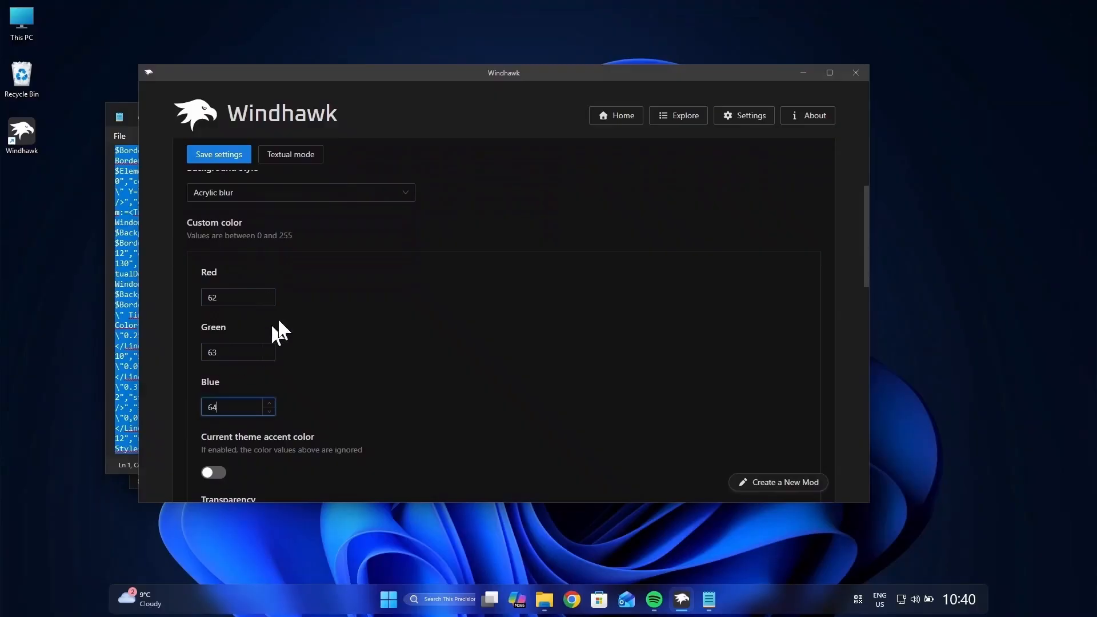
left_click(223, 156)
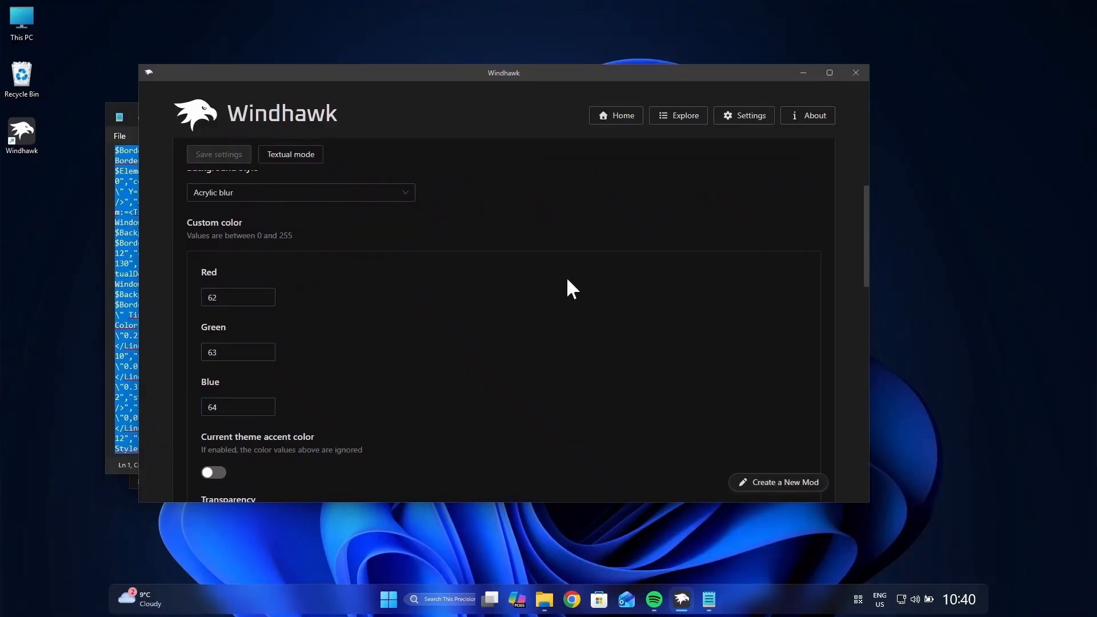
Step: Install the "Windows 11 Start Menu Styler" mod from the mod catalogue, accepting the risk
left_click(682, 114)
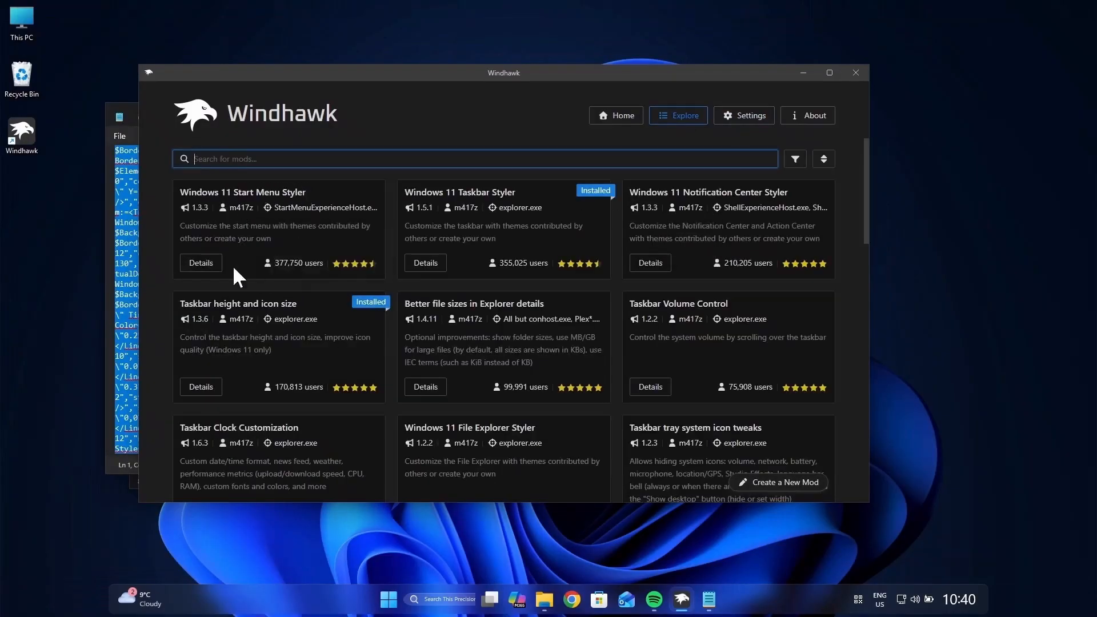
left_click(187, 264)
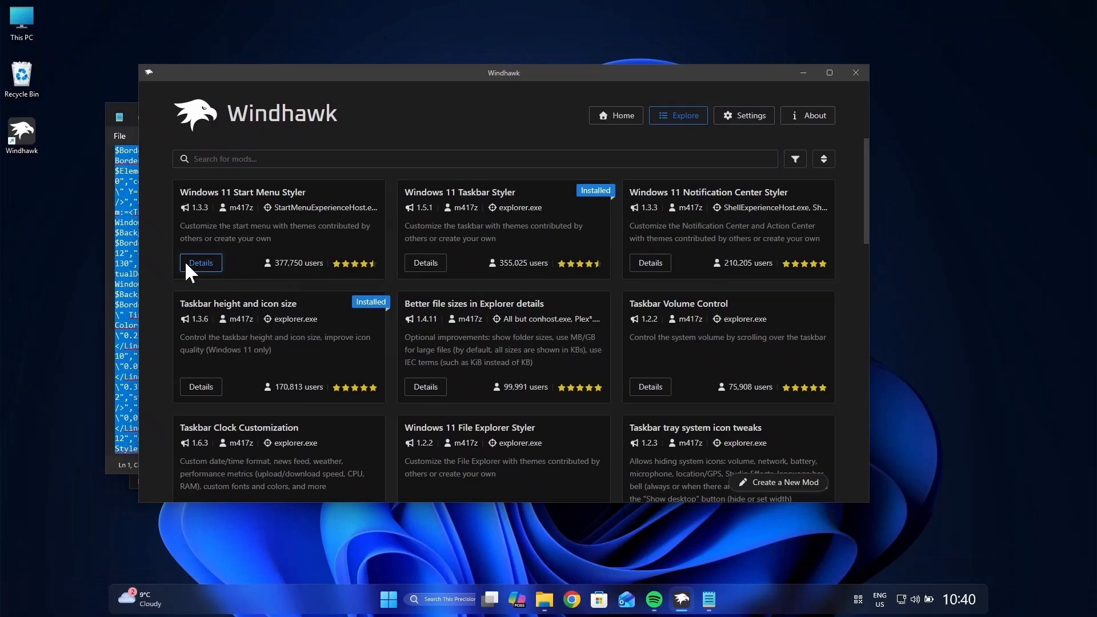
left_click(187, 265)
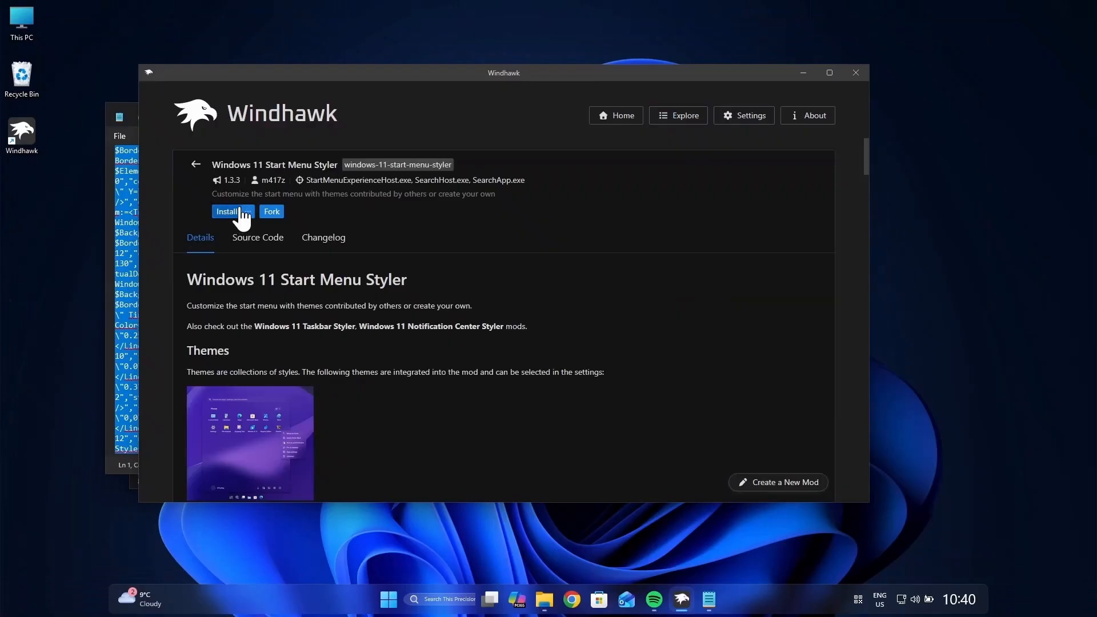
left_click(230, 211)
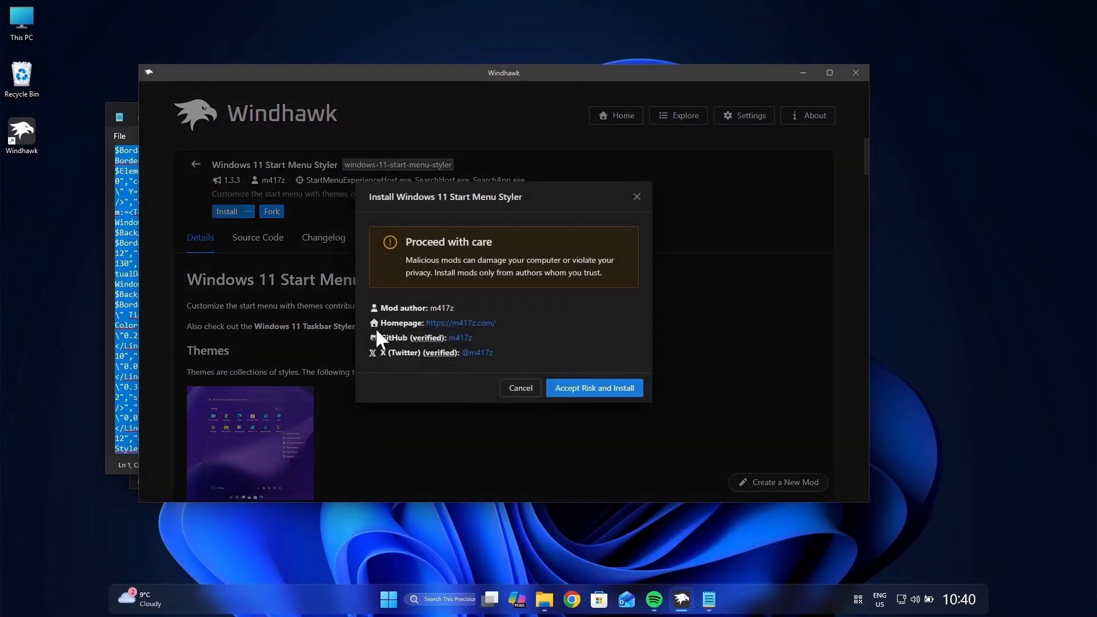
left_click(638, 390)
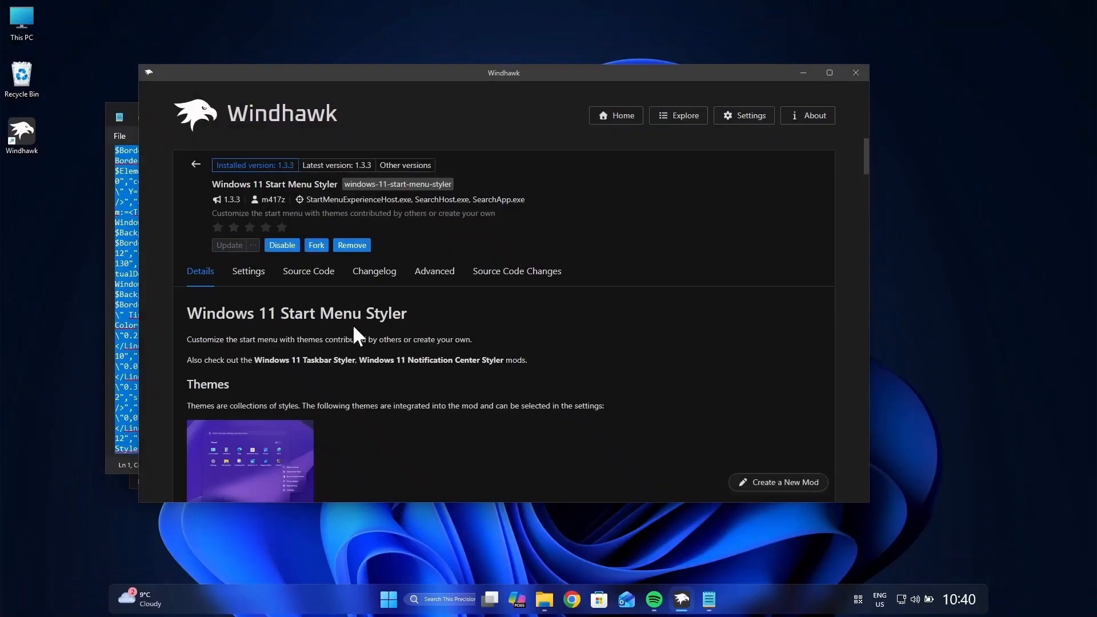
Step: Show the Start Menu Styler's advanced mod settings and open "Code - Modern Start Menu" from the "Windhawk Codes, Links & Others" folder
left_click(435, 273)
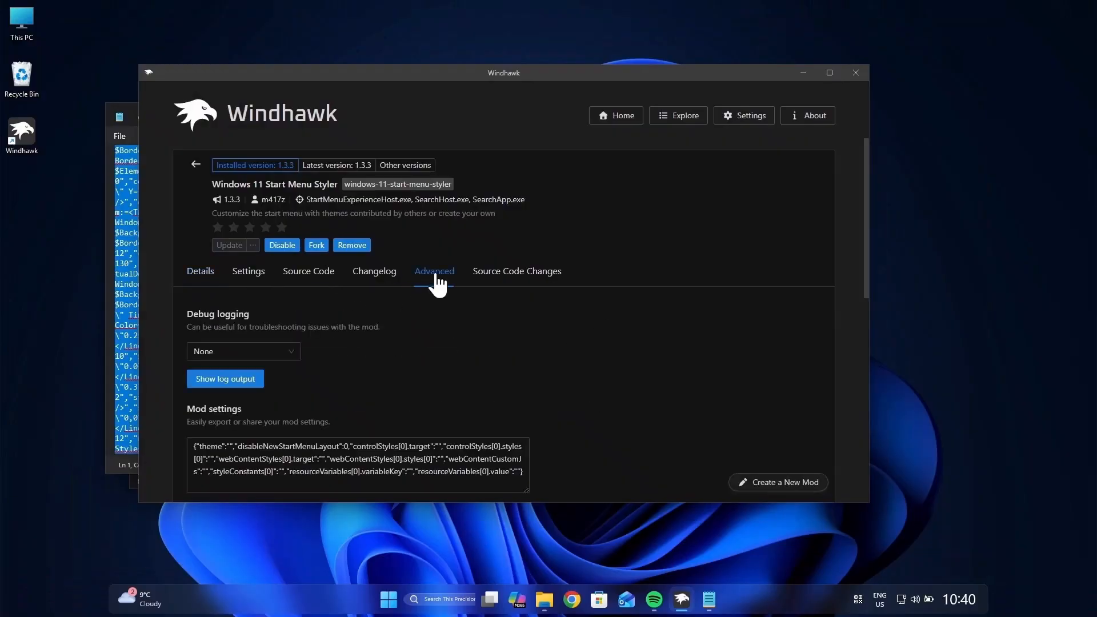
left_click(365, 457)
left_click(131, 156)
left_click(759, 112)
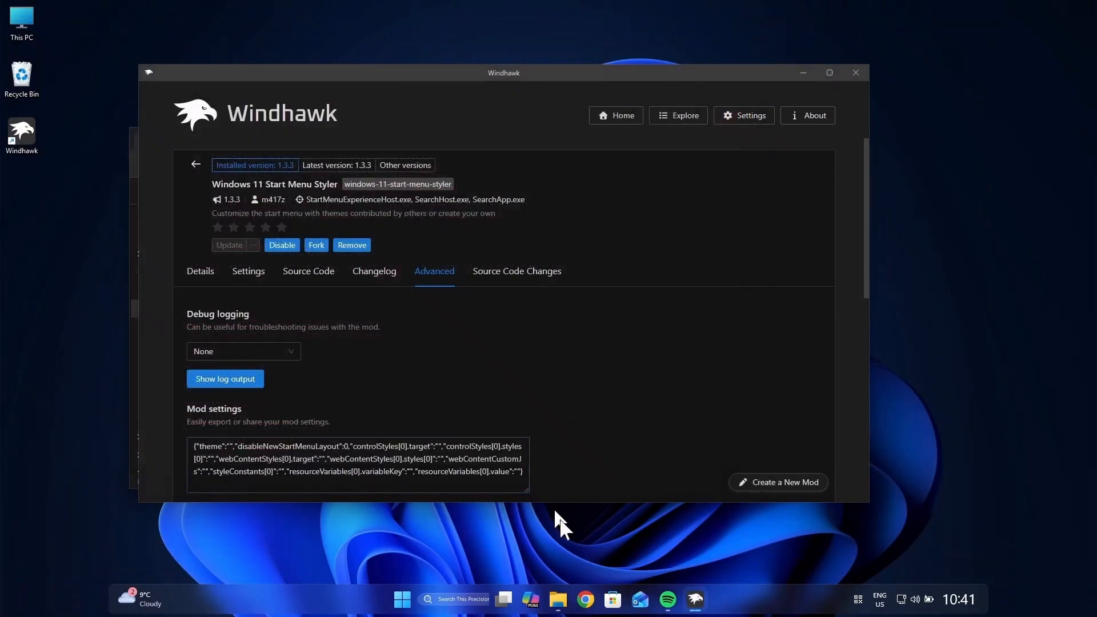
left_click(558, 601)
double_click(309, 278)
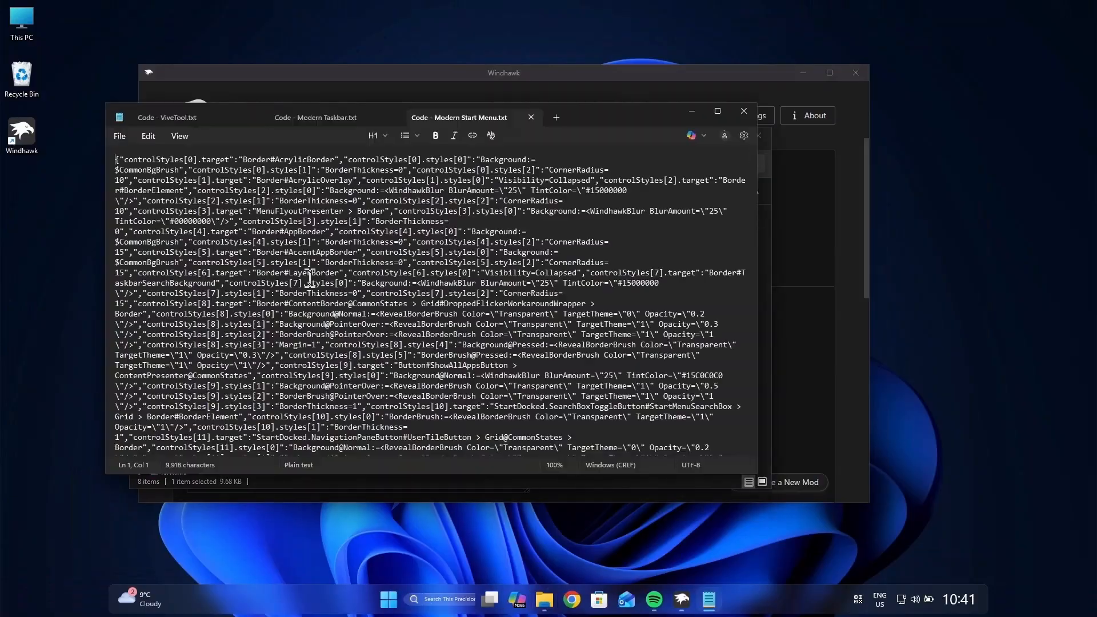
Step: Copy the entire code from the "Code - Modern Start Menu" text document and close the text editor
key("ctrl+a")
right_click(369, 223)
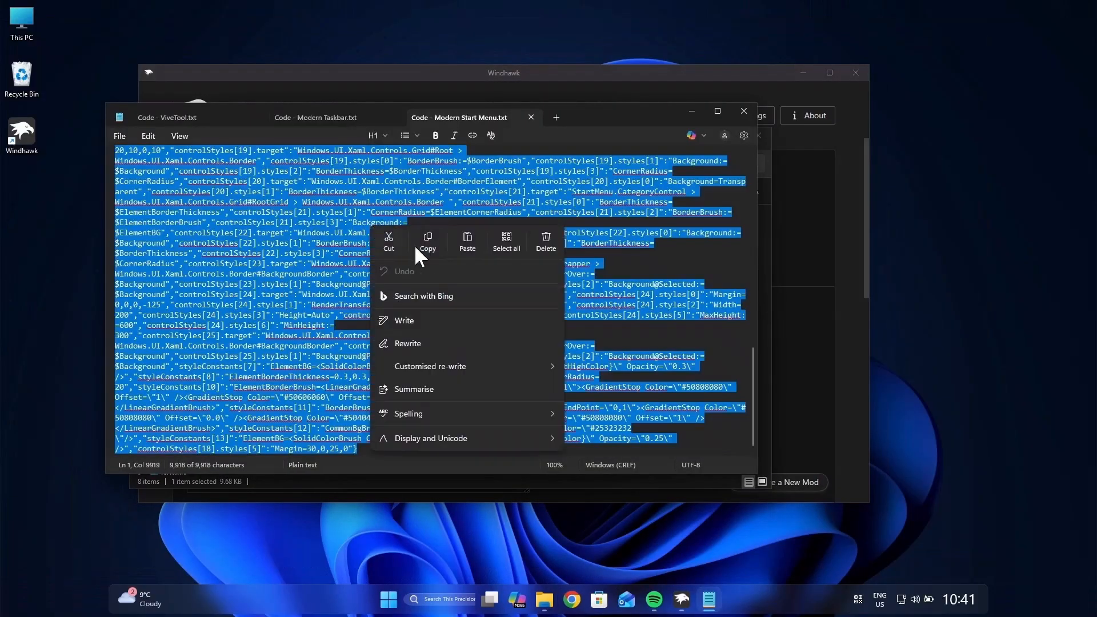
left_click(415, 243)
left_click(745, 111)
Step: Replace the Start Menu Styler's mod settings text with the copied code, save it, and check the restyled Start menu
left_click(795, 382)
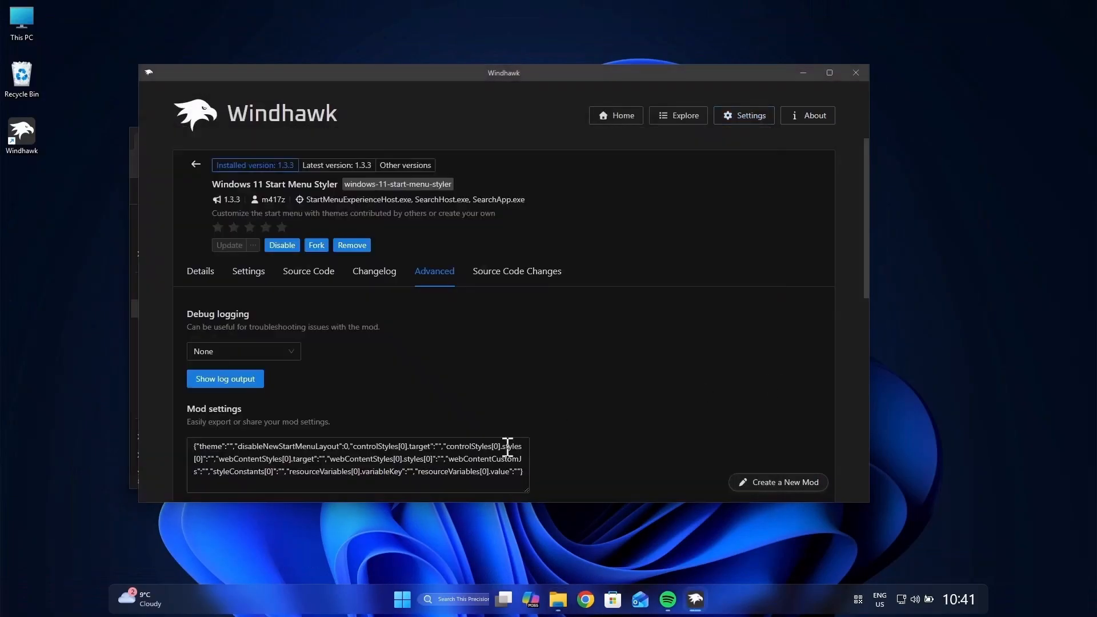
left_click(493, 459)
key("ctrl+a")
key("BackSpace")
right_click(354, 452)
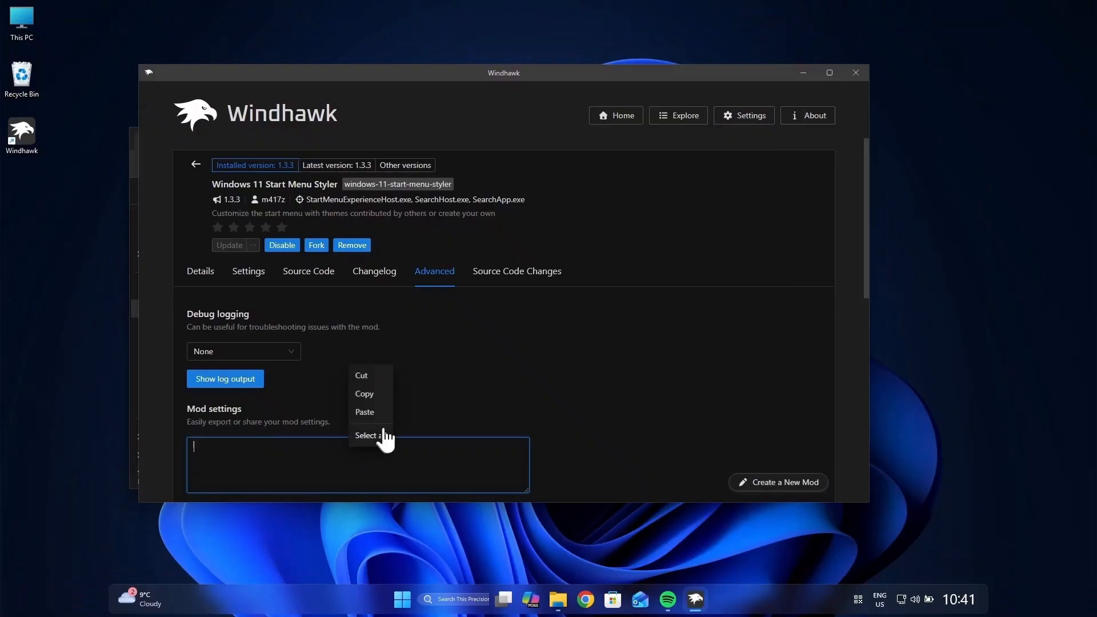
left_click(383, 413)
scroll(343, 377, "down", 2)
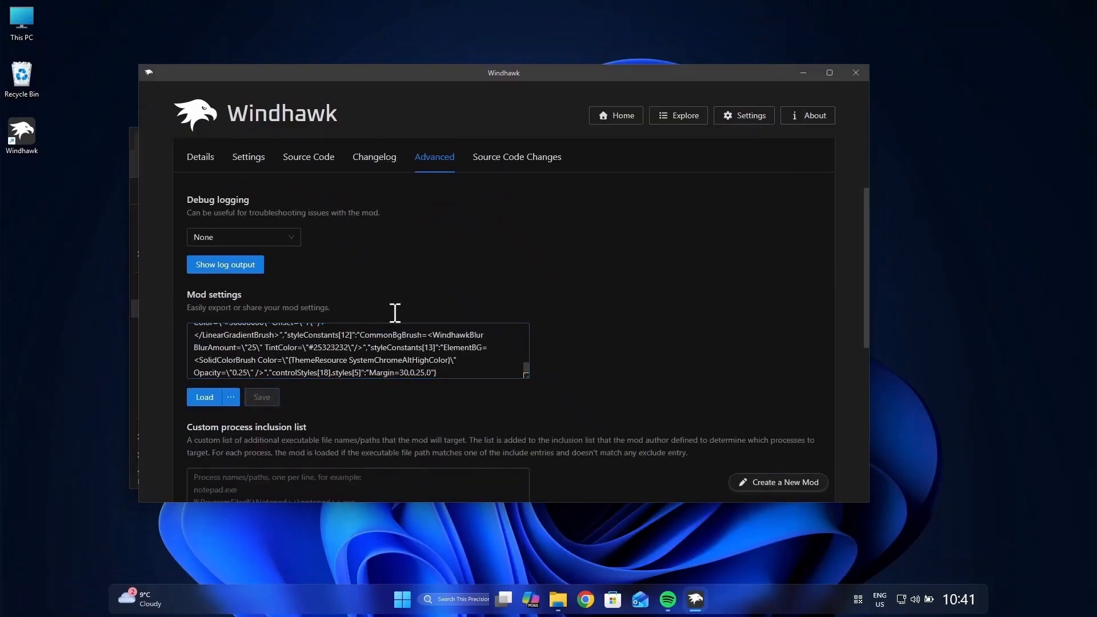
left_click(403, 598)
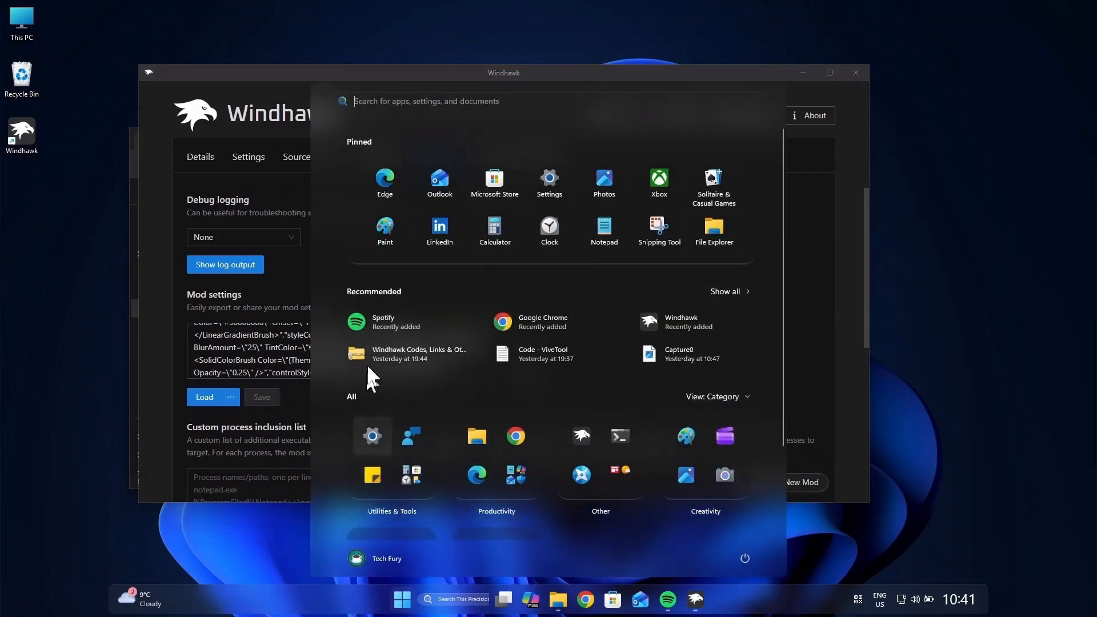
left_click(811, 331)
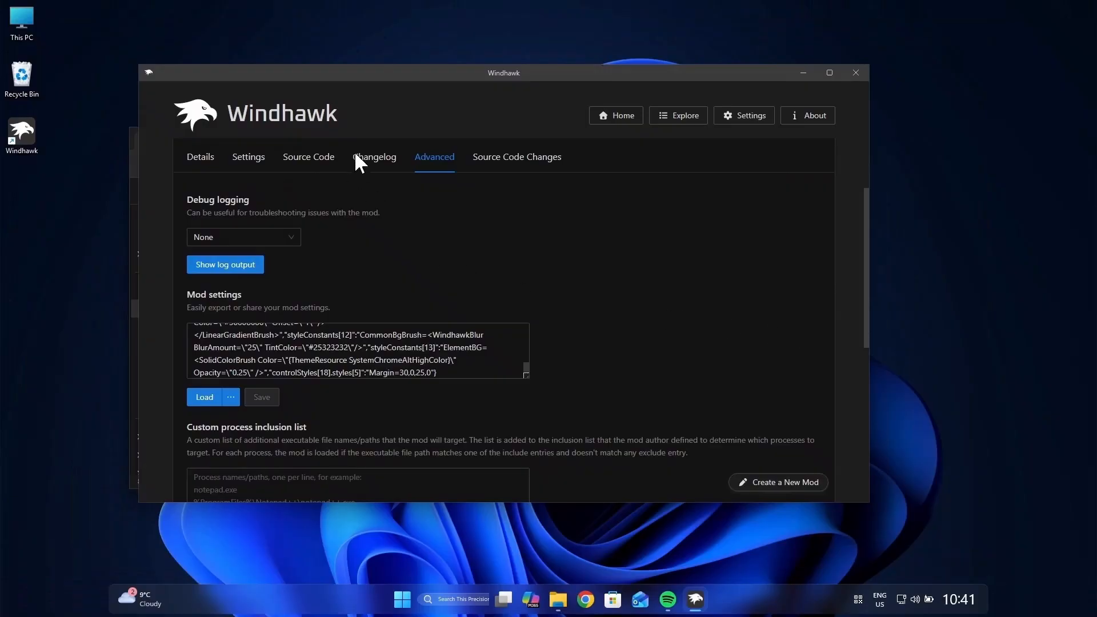
Step: Check the current notification center, and install the "Windows 11 Notification Center Styler" mod from the mod catalogue, accepting the risk
left_click(701, 121)
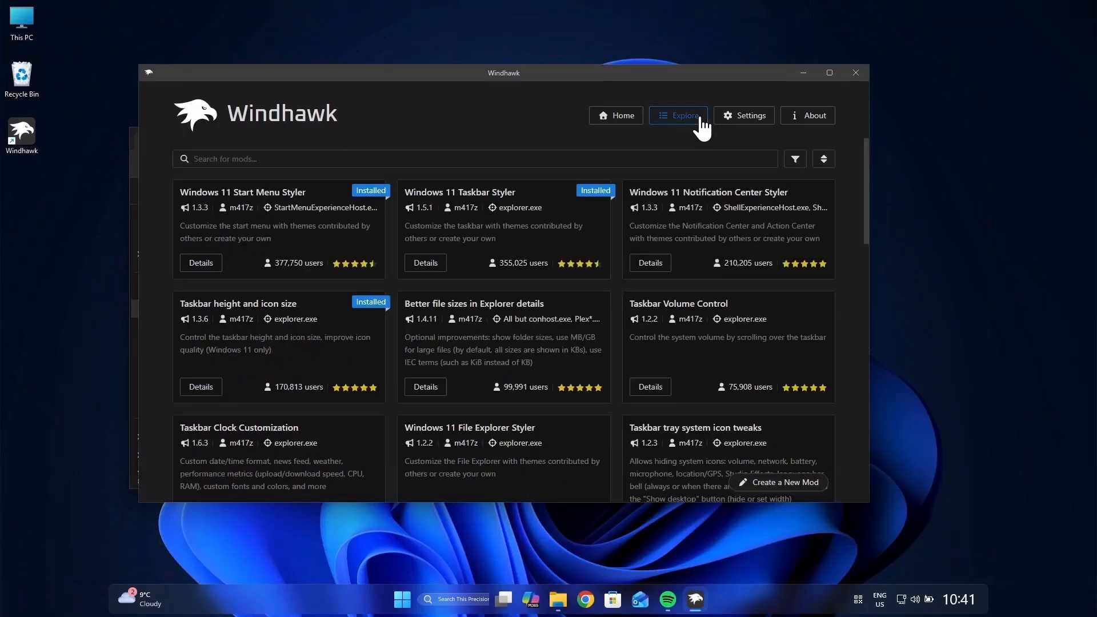
left_click(968, 607)
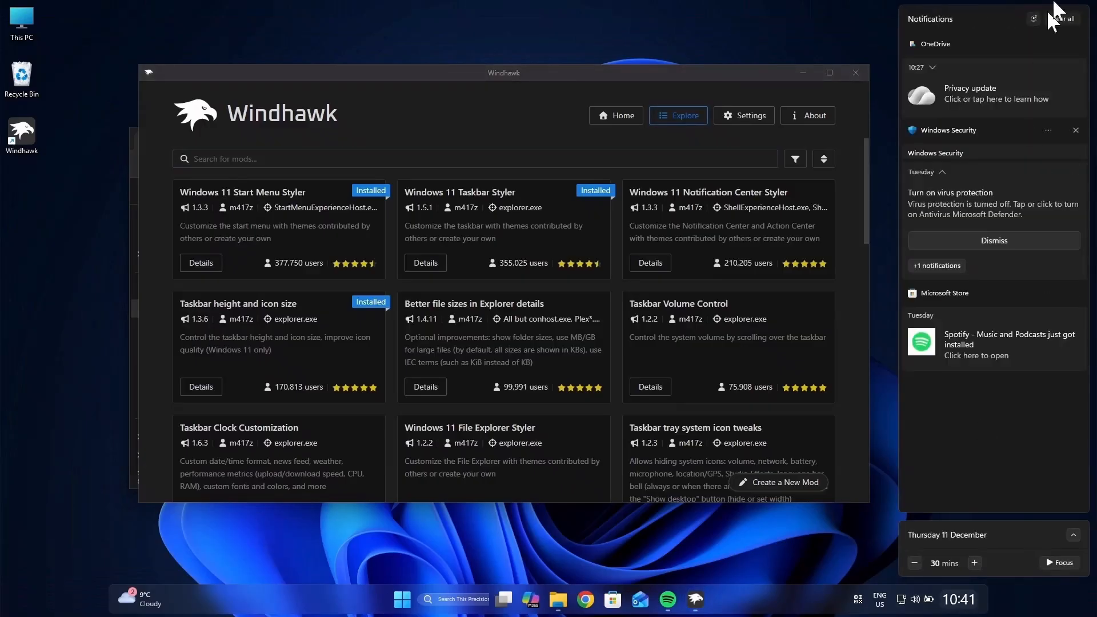
left_click(589, 157)
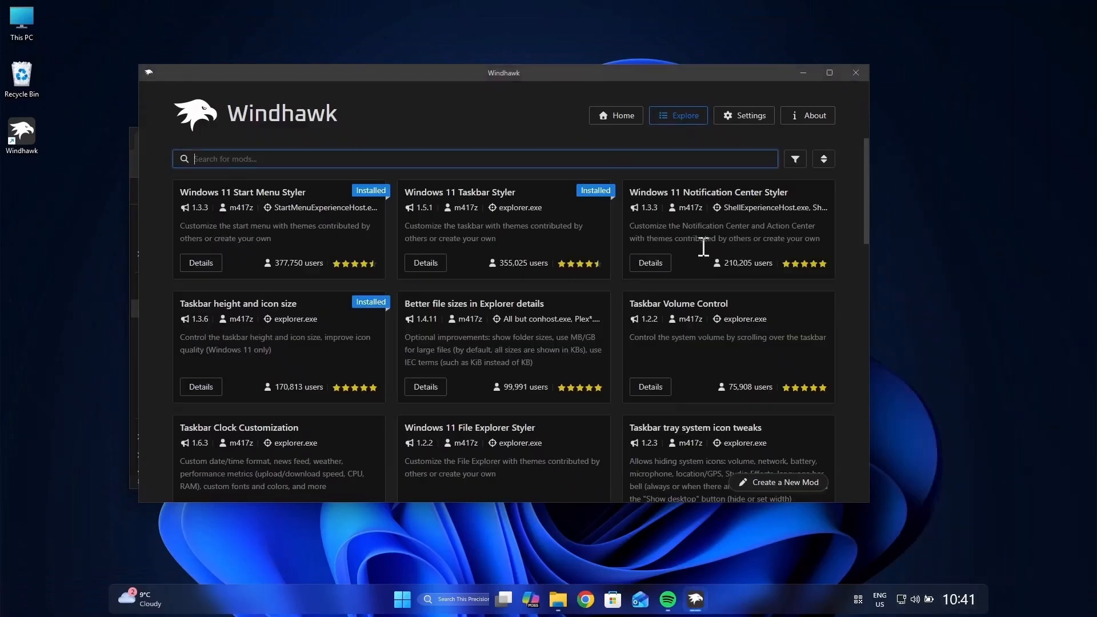
left_click(650, 264)
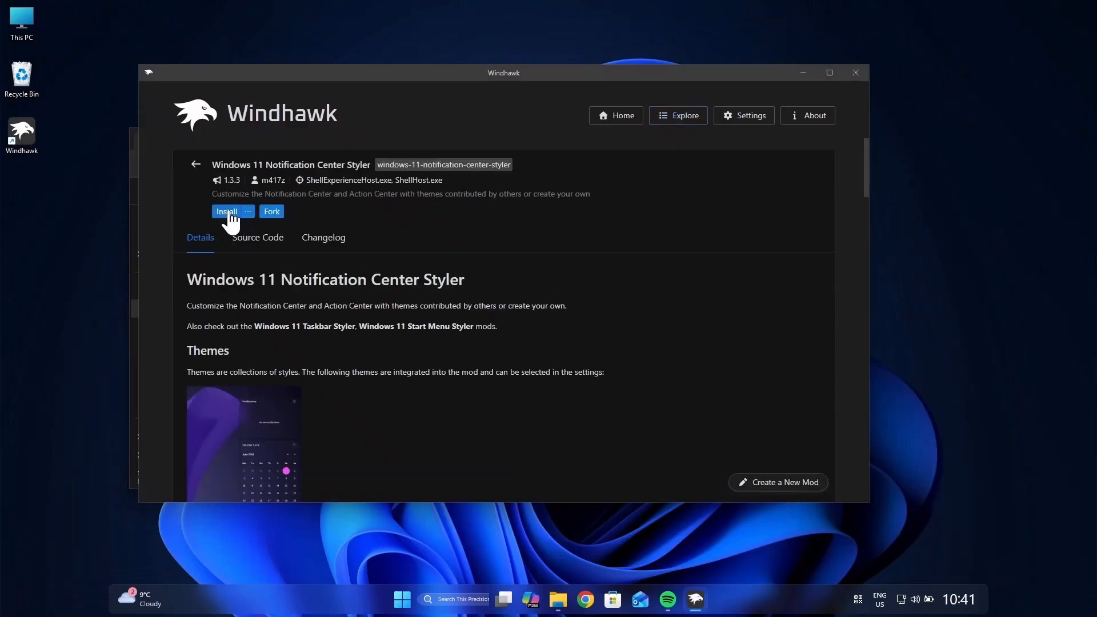
left_click(230, 213)
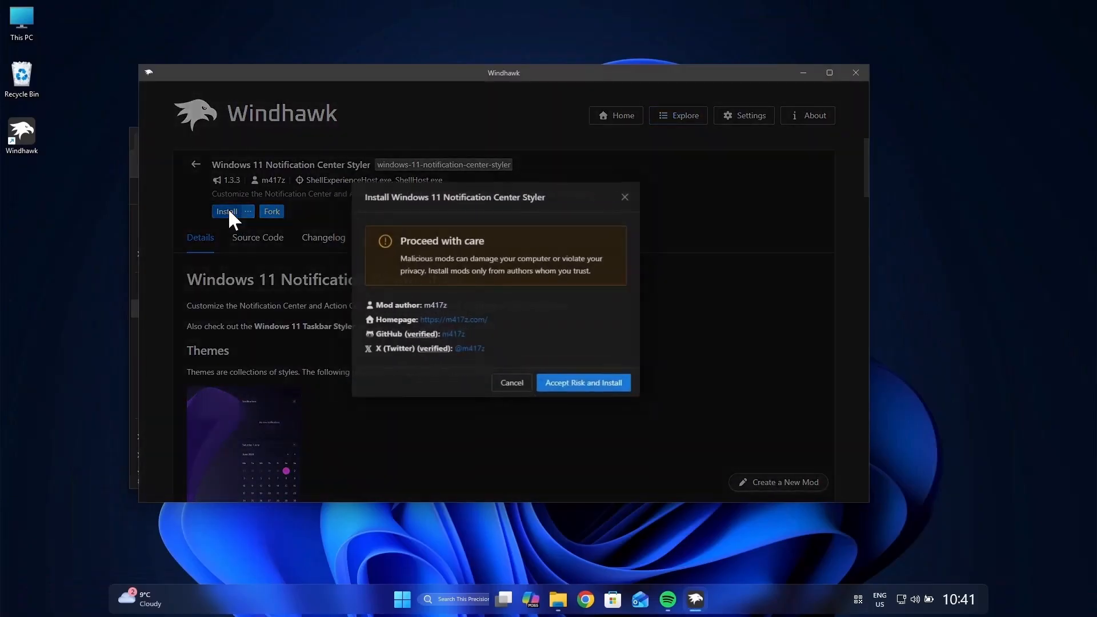
left_click(612, 394)
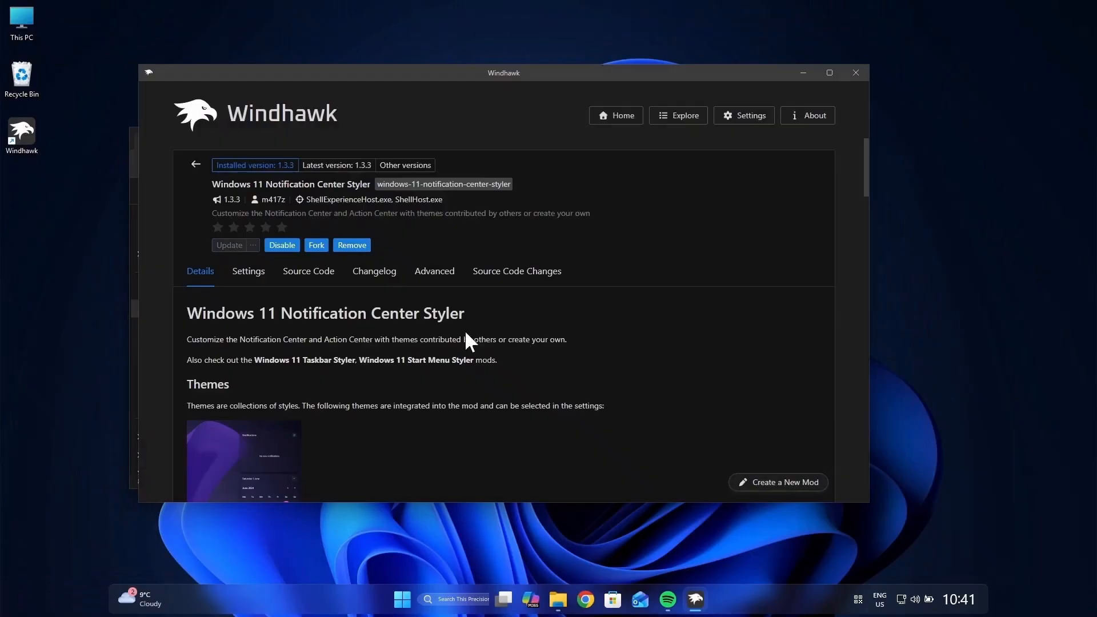
Step: Show the Notification Center Styler's advanced mod settings and open "Code - Modern Notification Center" from the "Windhawk Codes, Links & Others" folder
left_click(435, 275)
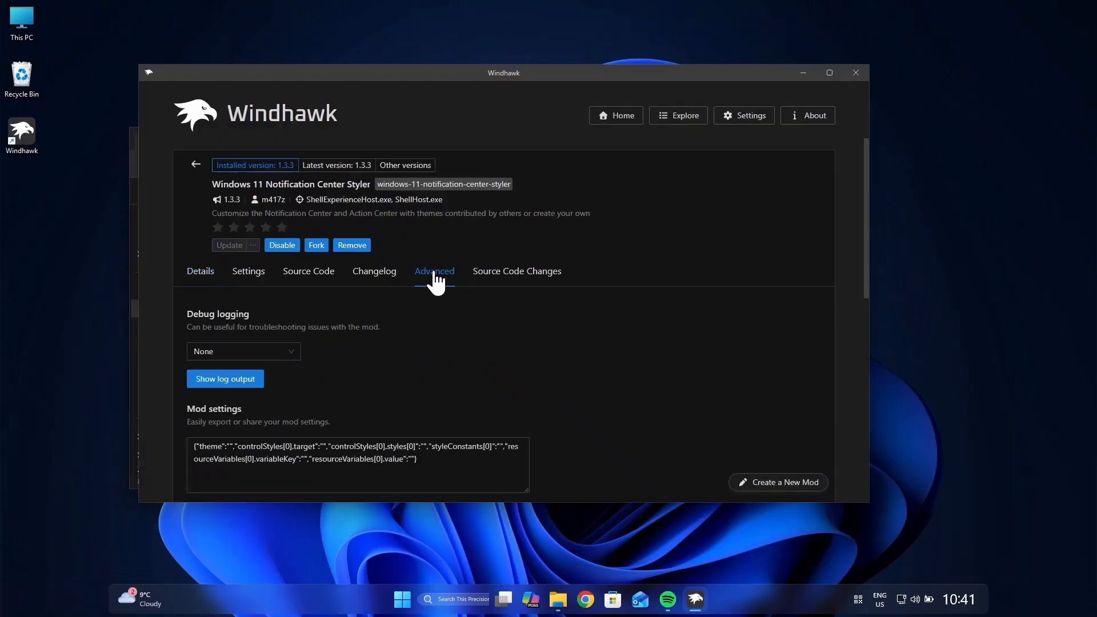
left_click(559, 599)
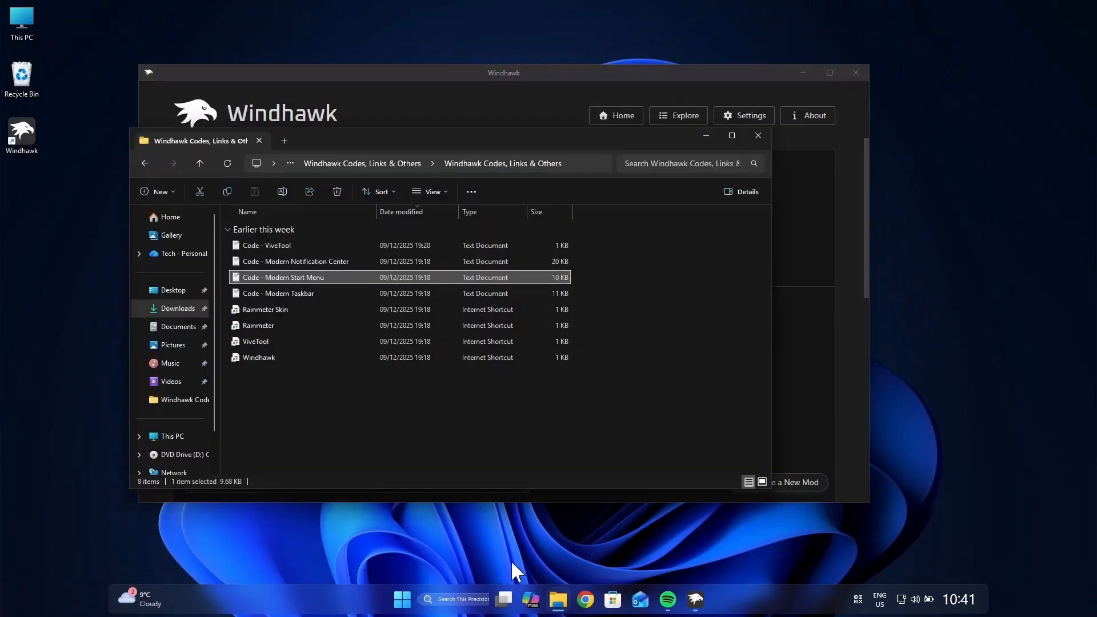
double_click(309, 262)
Step: Copy the entire code from the "Code - Modern Notification Center" text document and close the text editor
key("ctrl+a")
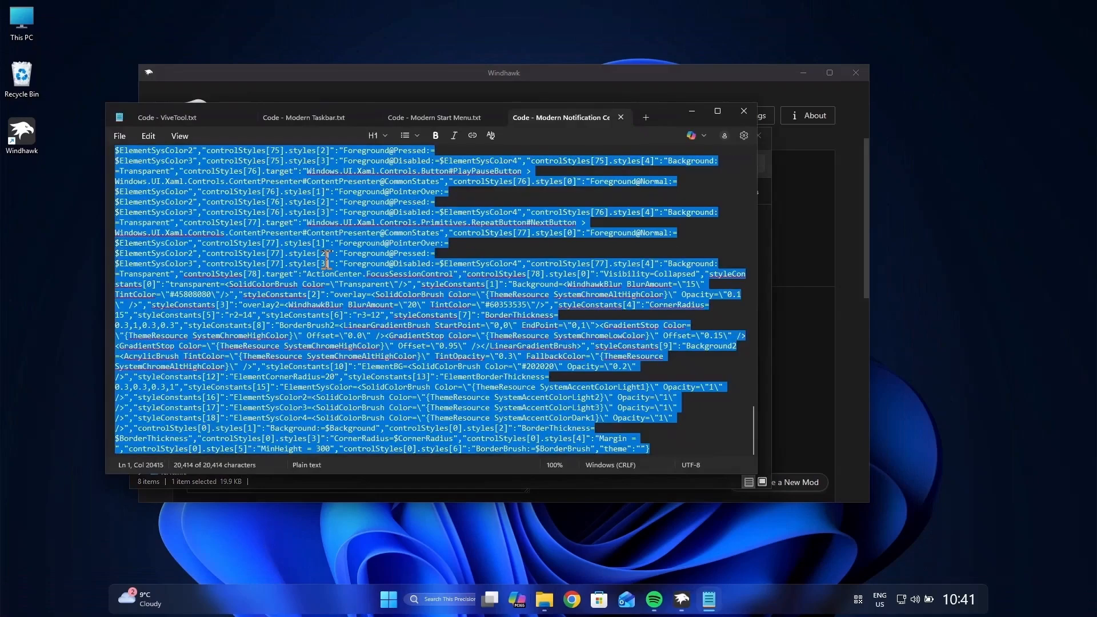
right_click(465, 333)
right_click(496, 311)
left_click(556, 328)
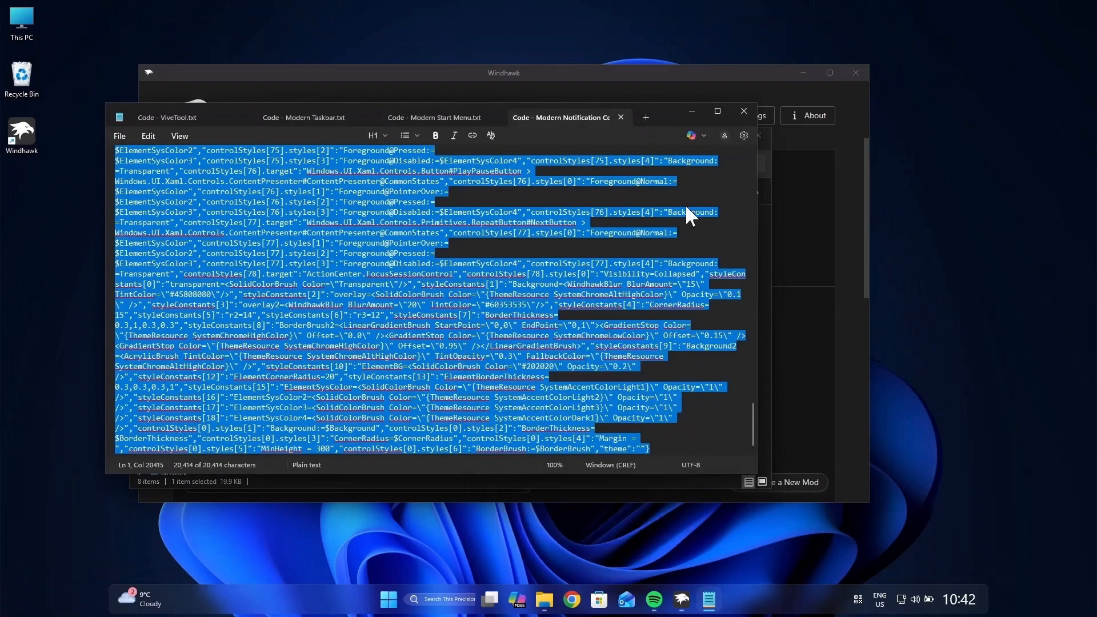
left_click(744, 110)
Step: Replace the Notification Center Styler's mod settings text with the copied code and save it
left_click(773, 298)
left_click(429, 467)
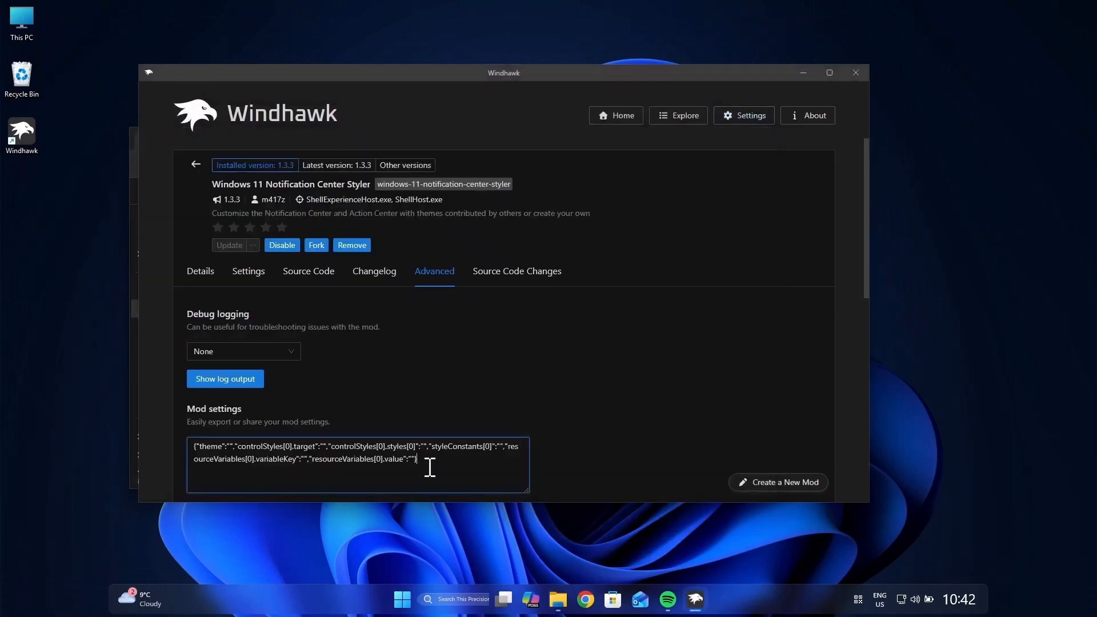
key("ctrl+a")
key("ctrl+v")
scroll(416, 373, "down", 2)
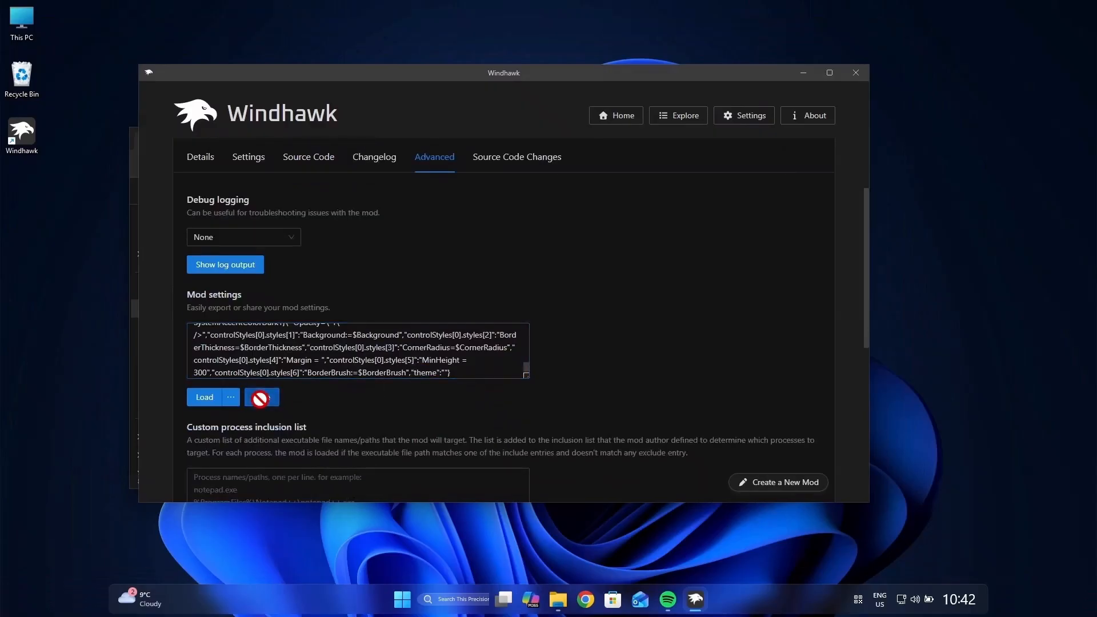
scroll(526, 303, "up", 2)
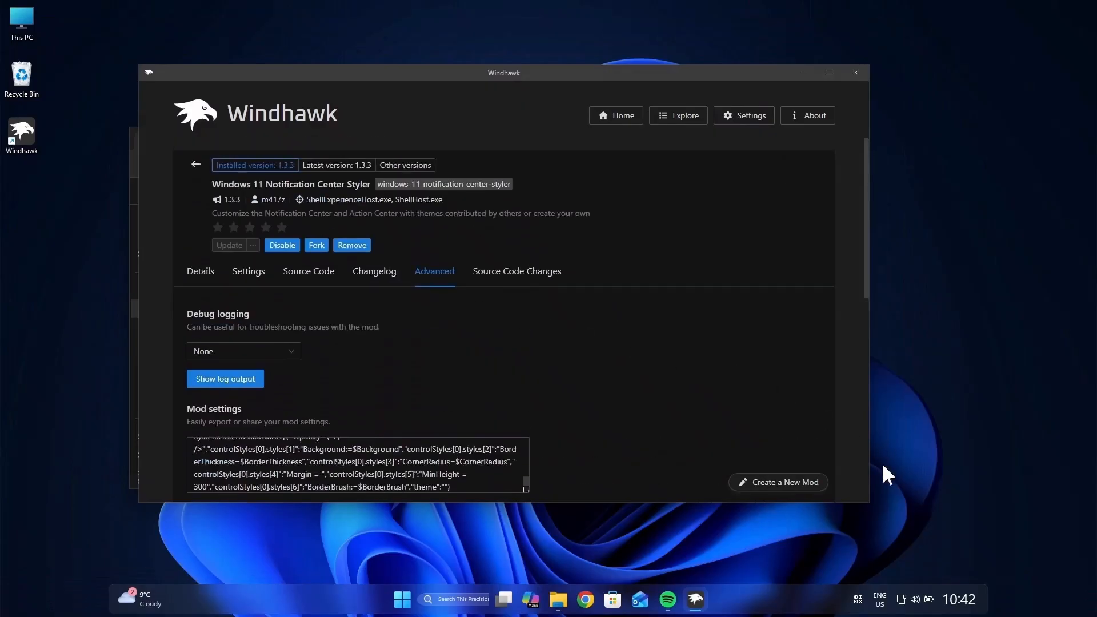
Step: Check the restyled notification center, quick settings, keyboard layout list and hidden tray icons
left_click(951, 602)
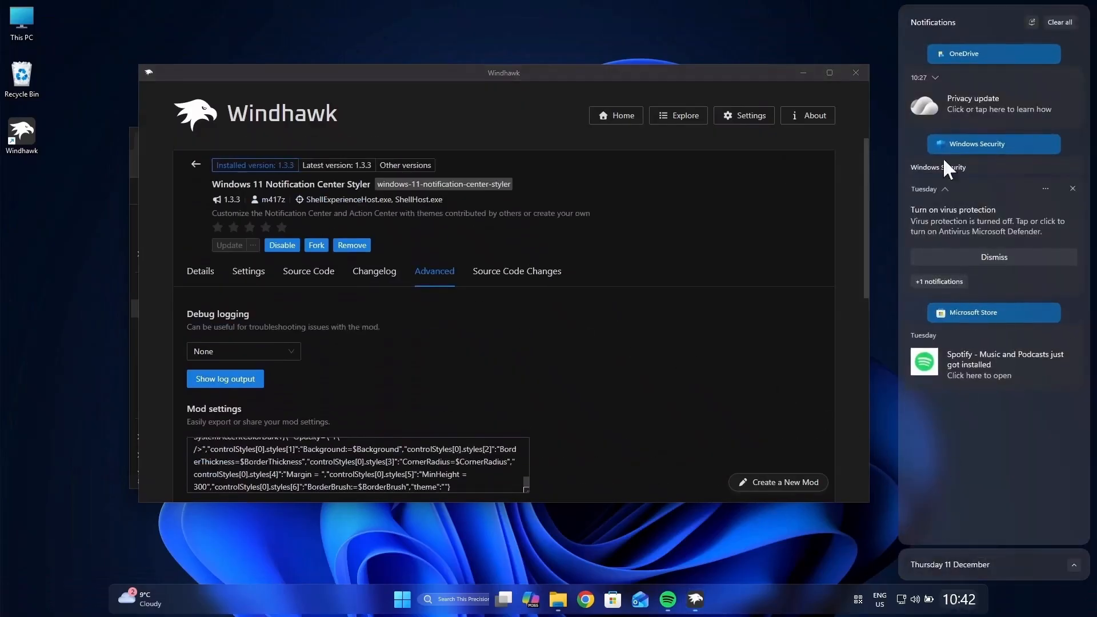
left_click(902, 601)
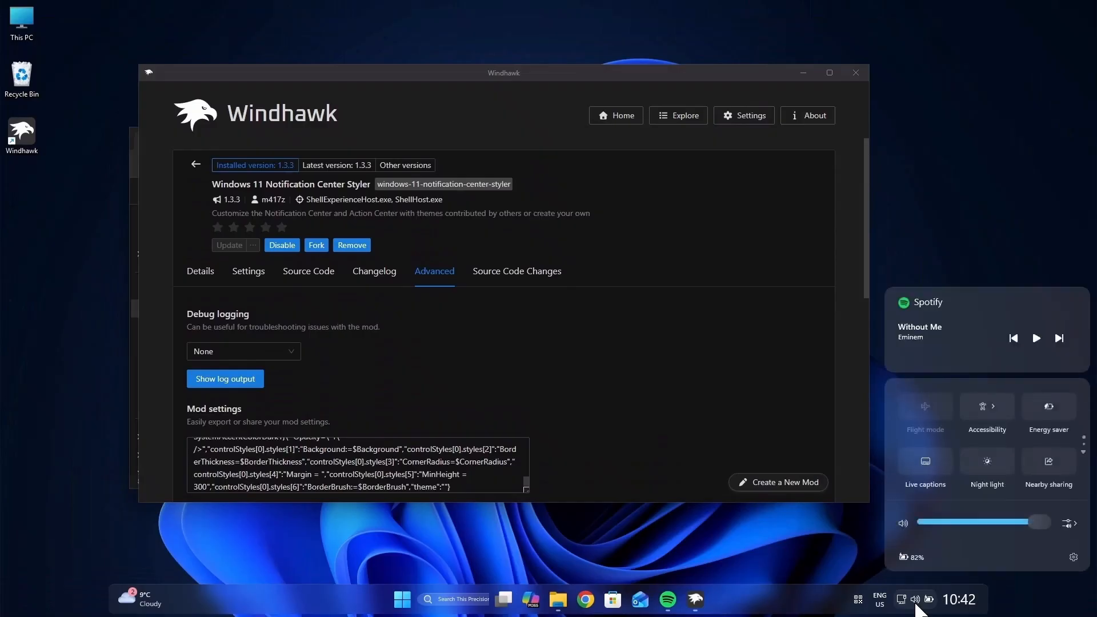
left_click(880, 601)
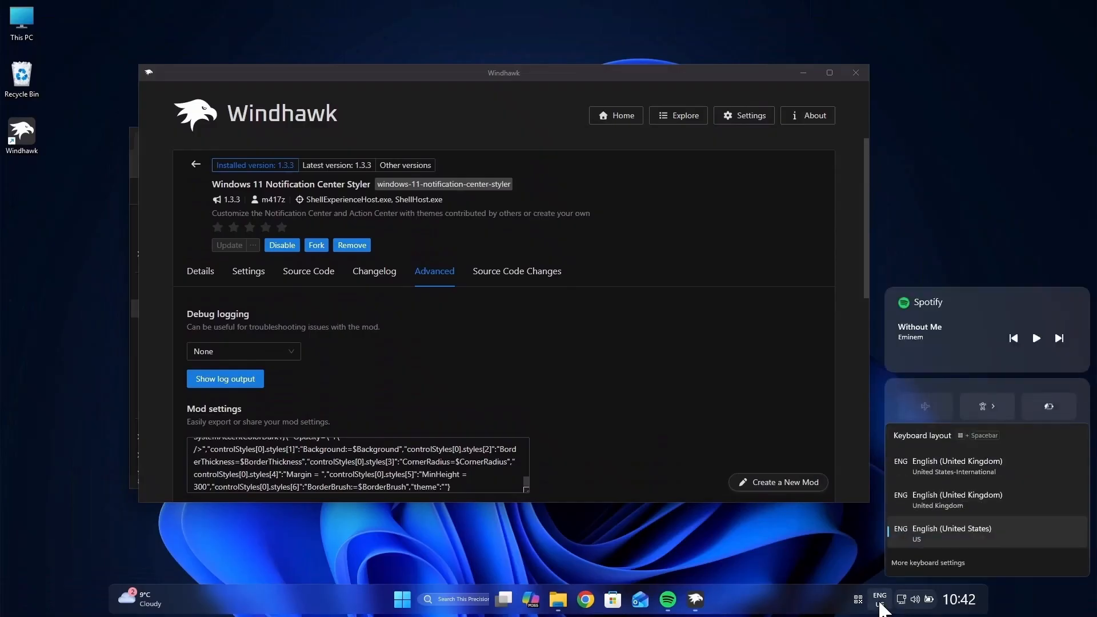
left_click(881, 604)
left_click(859, 601)
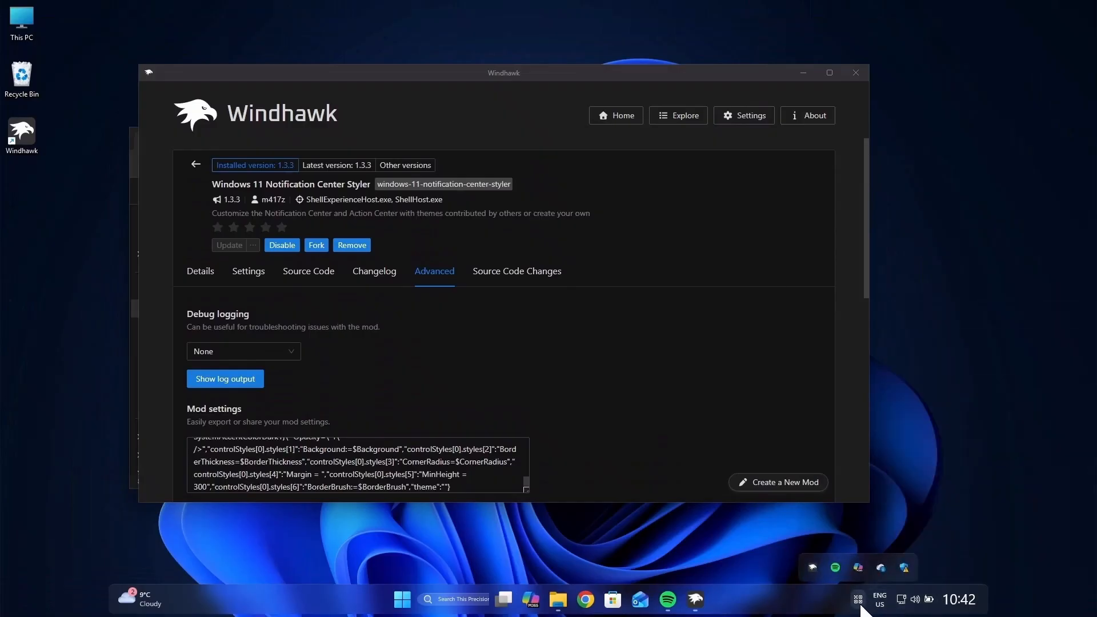
left_click(860, 605)
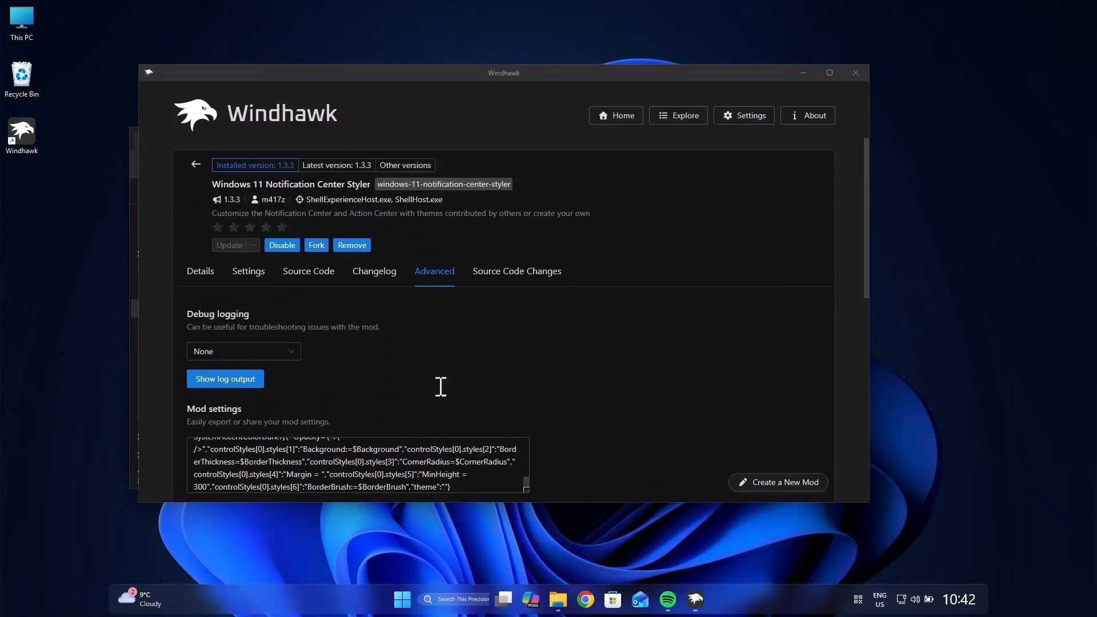
left_click(675, 266)
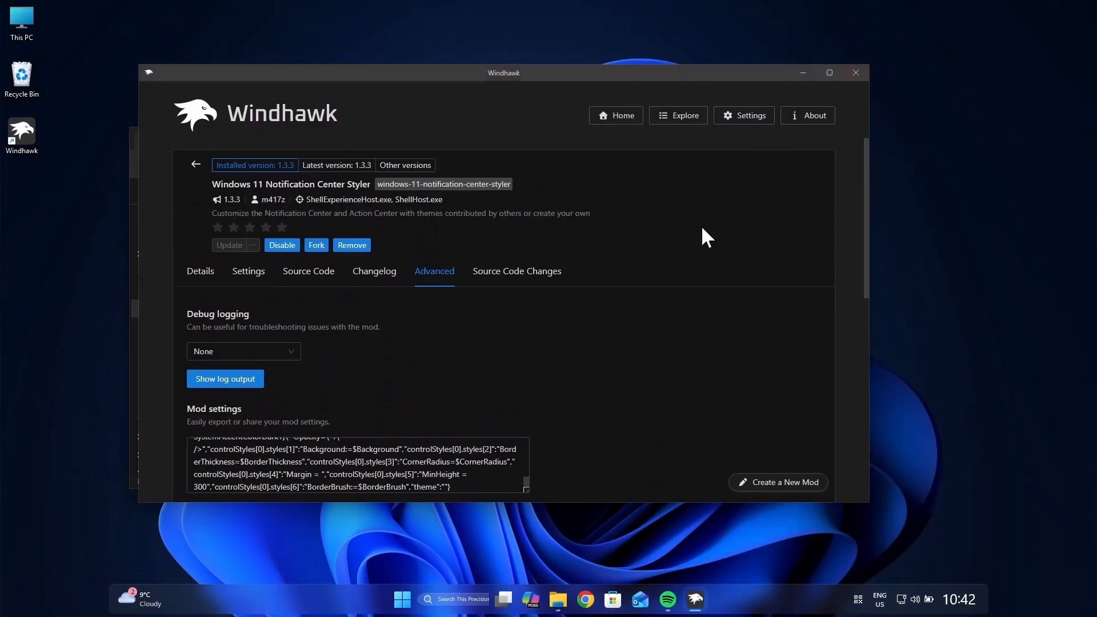
Step: Close the Windhawk and folder windows, and set the taskbar's Search item to Hide in the taskbar settings
left_click(858, 72)
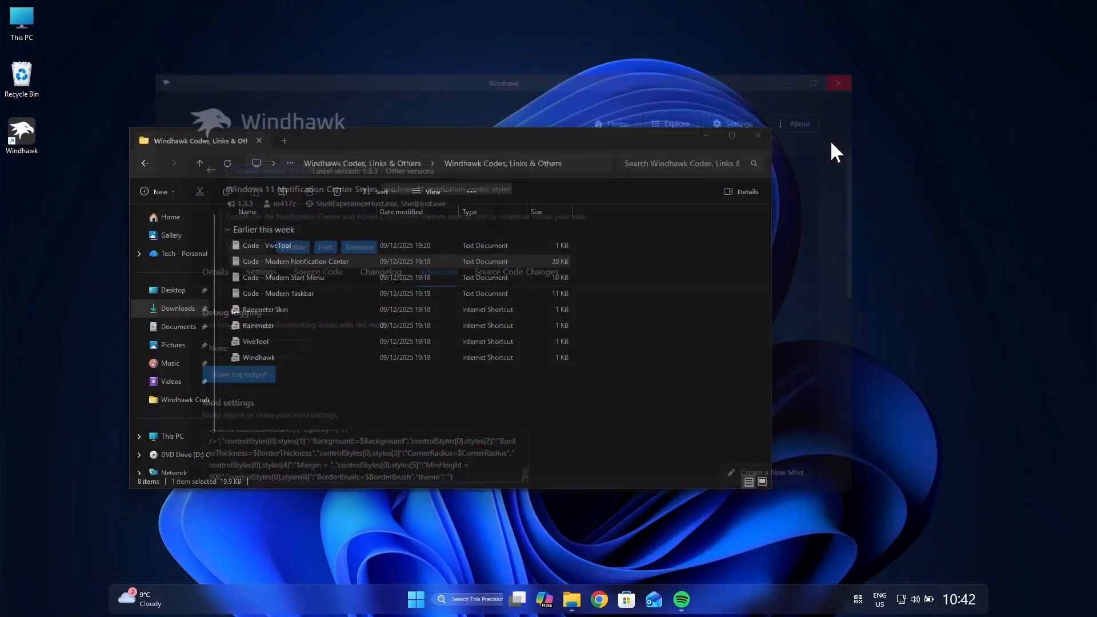
left_click(758, 136)
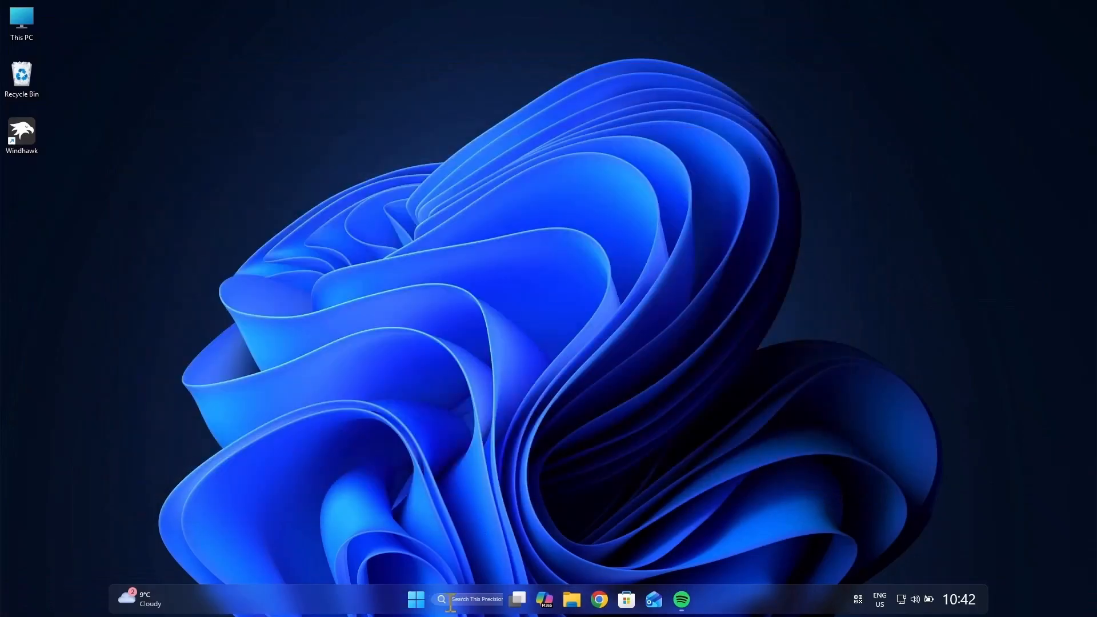
right_click(735, 601)
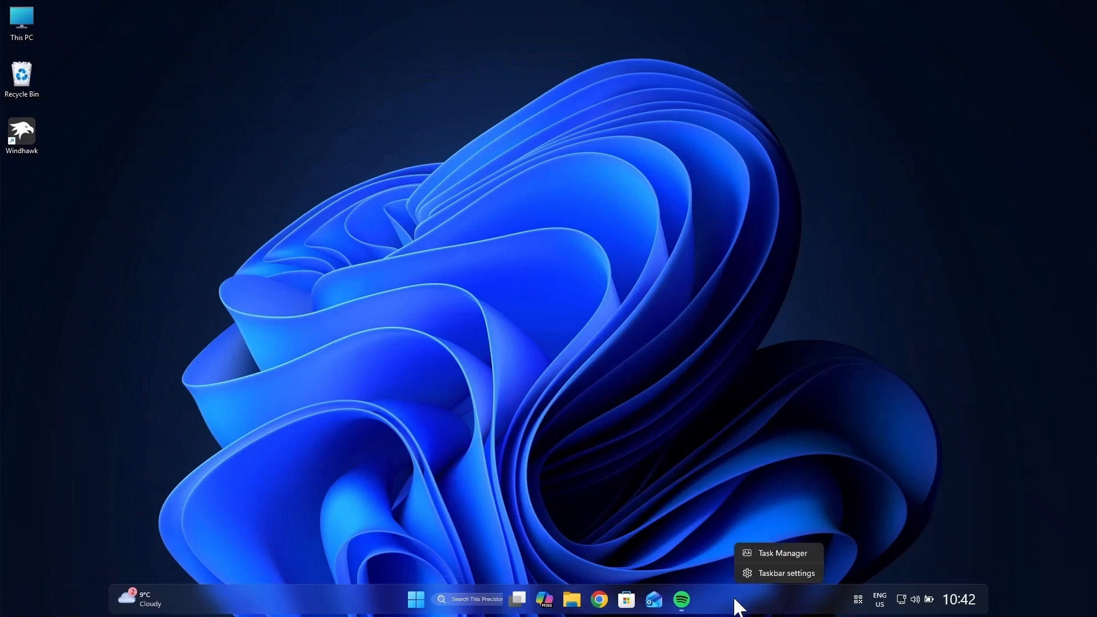
left_click(757, 573)
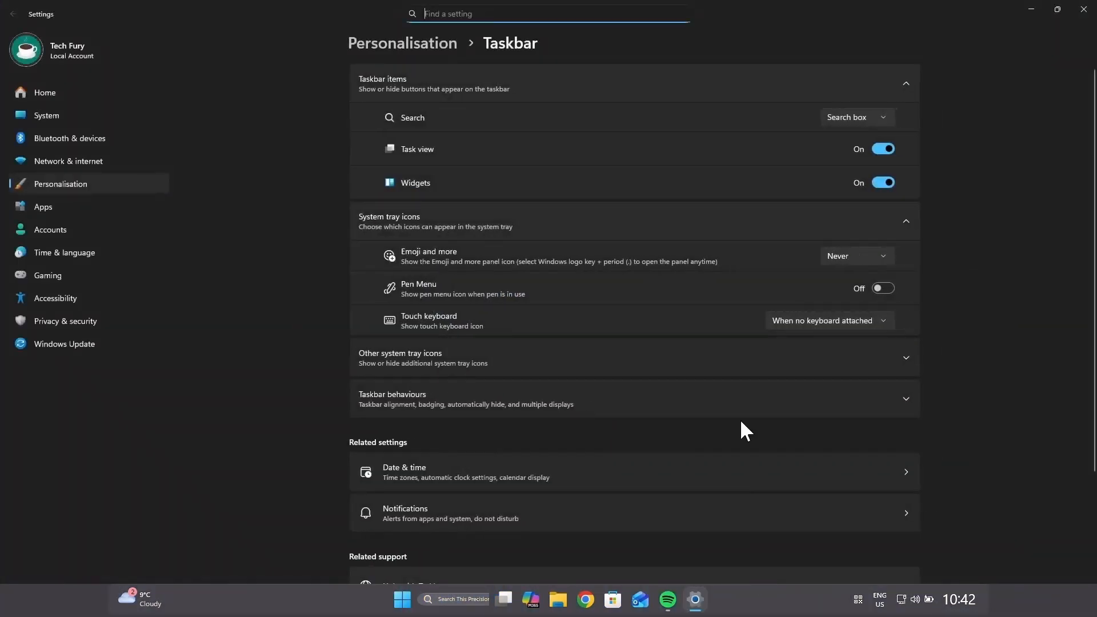
scroll(497, 287, "down", 2)
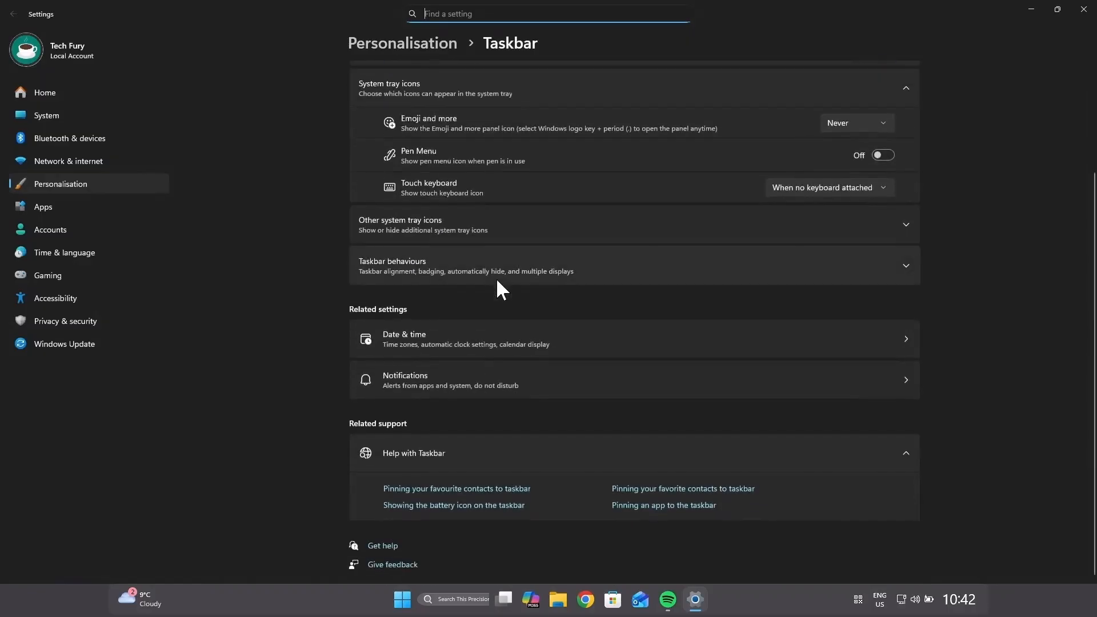
scroll(481, 320, "up", 2)
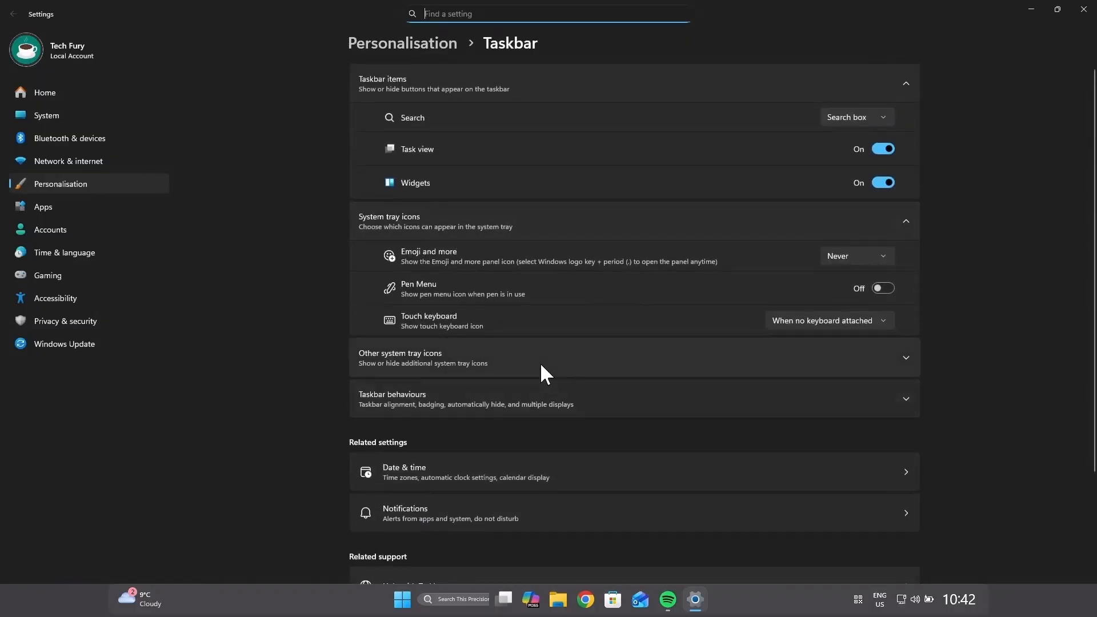
left_click(863, 121)
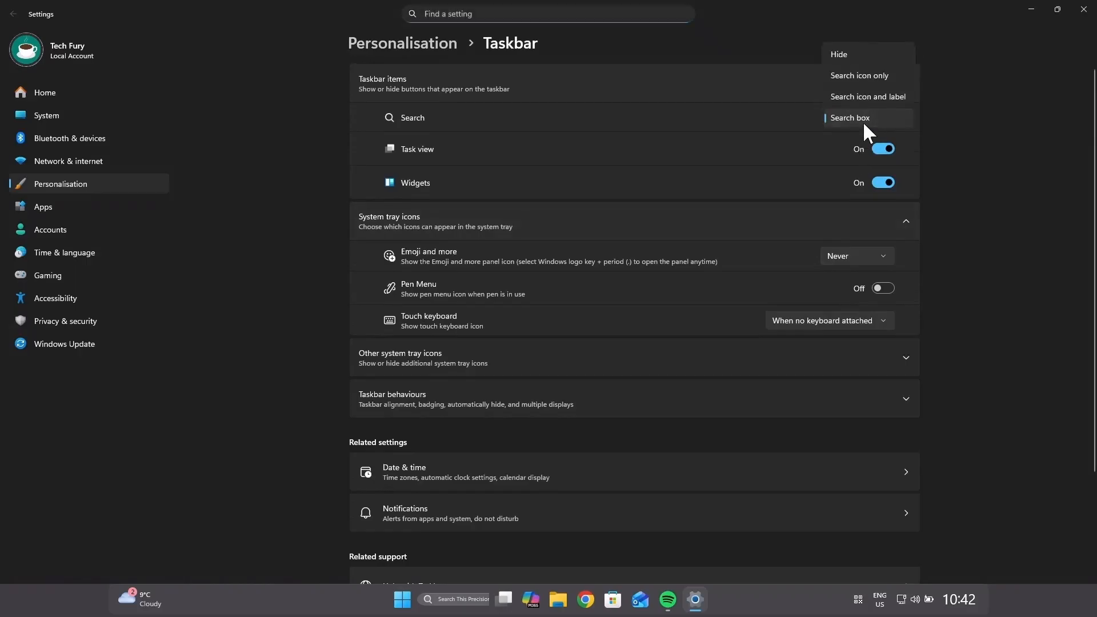
left_click(879, 55)
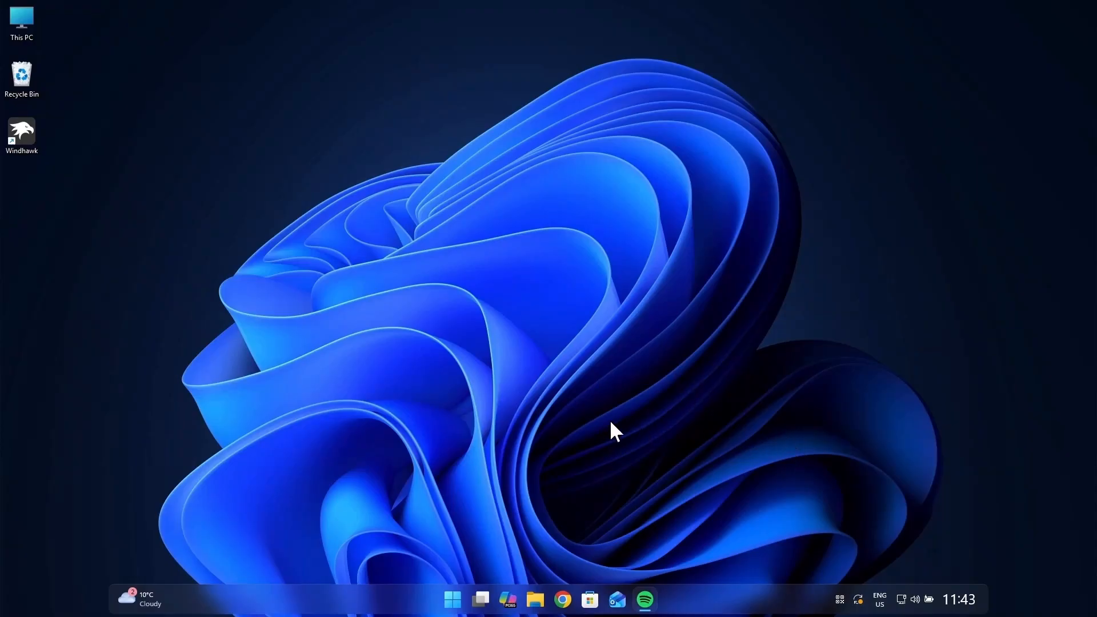
Step: Open the "Rainmeter" internet shortcut from the inner "Windhawk Codes, Links & Others" folder in Downloads
left_click(536, 600)
left_click(54, 179)
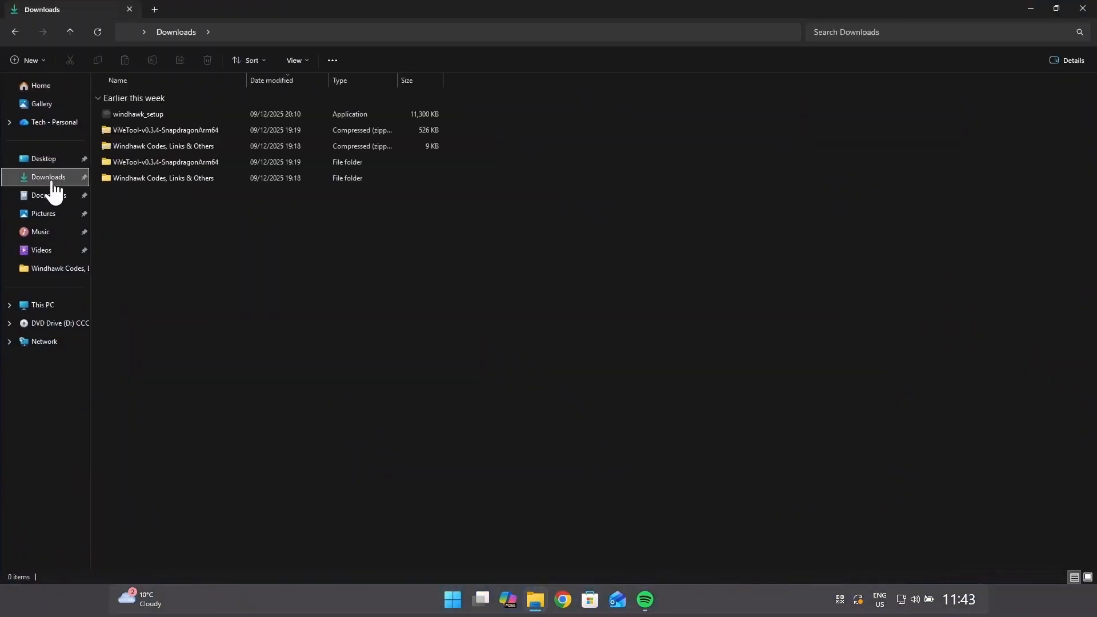
double_click(172, 179)
double_click(197, 117)
double_click(195, 197)
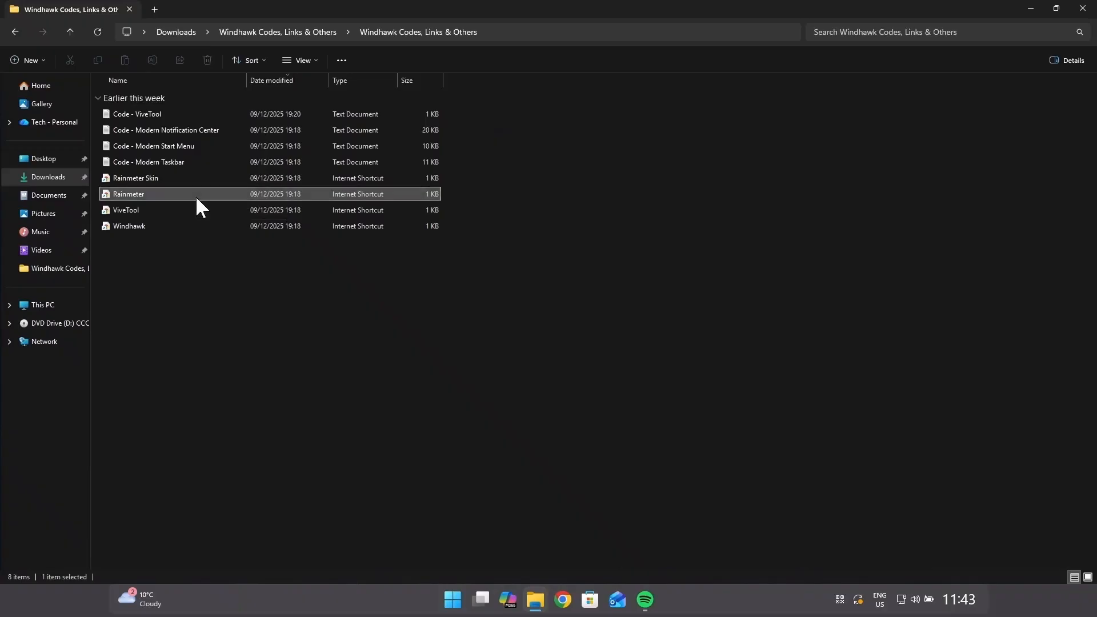
Step: Download the Rainmeter 4.5.23 release and install it as the 64-bit version in C:\Program Files\Rainmeter with launch on startup
scroll(446, 489, "down", 2)
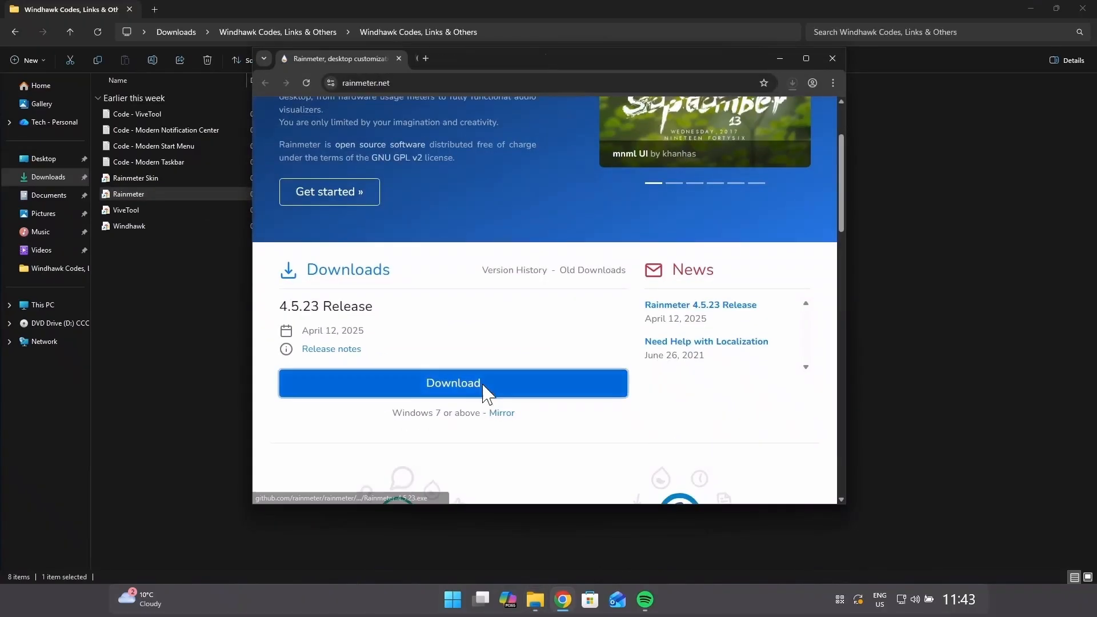
left_click(483, 386)
left_click(708, 108)
left_click(552, 323)
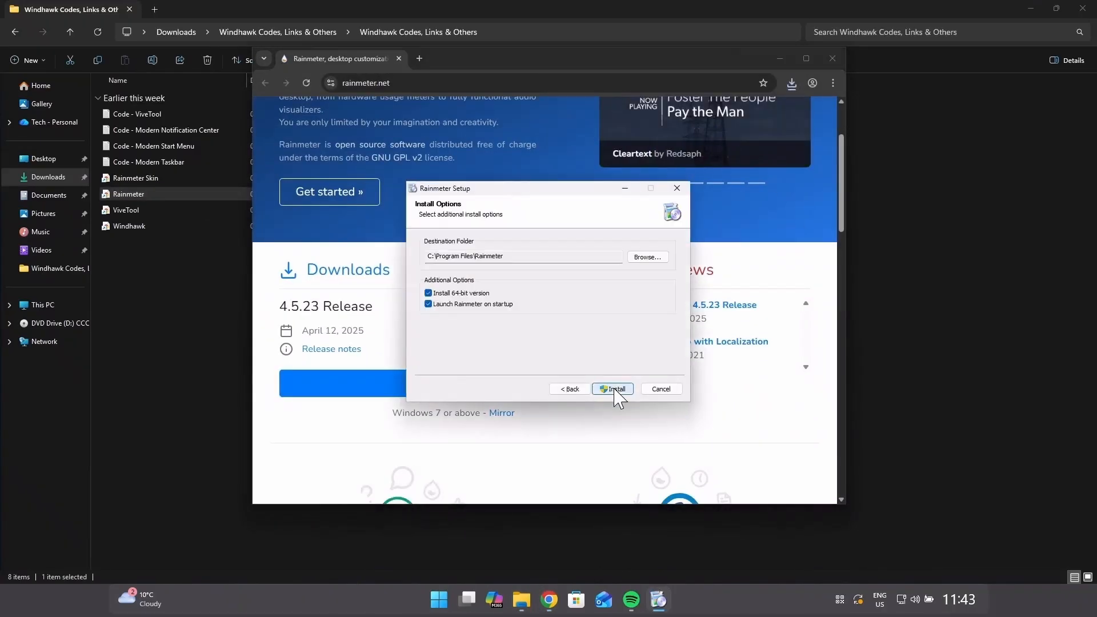
left_click(616, 391)
left_click(614, 396)
left_click(612, 389)
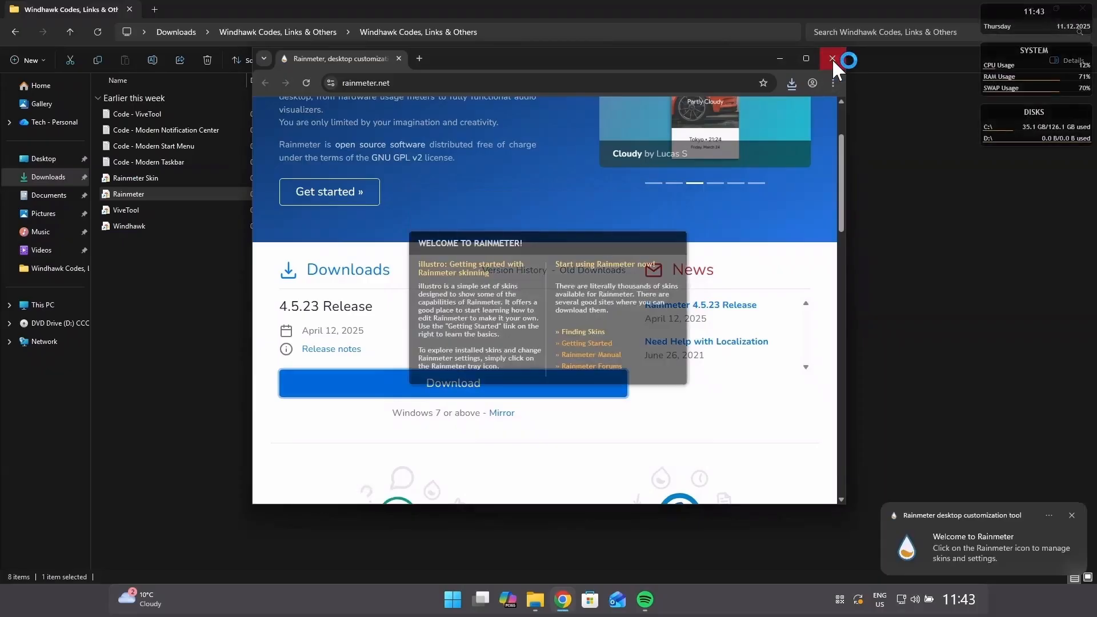
Step: Clear the browser and folder windows off the desktop and dismiss the Rainmeter welcome notification
left_click(832, 58)
left_click(1031, 8)
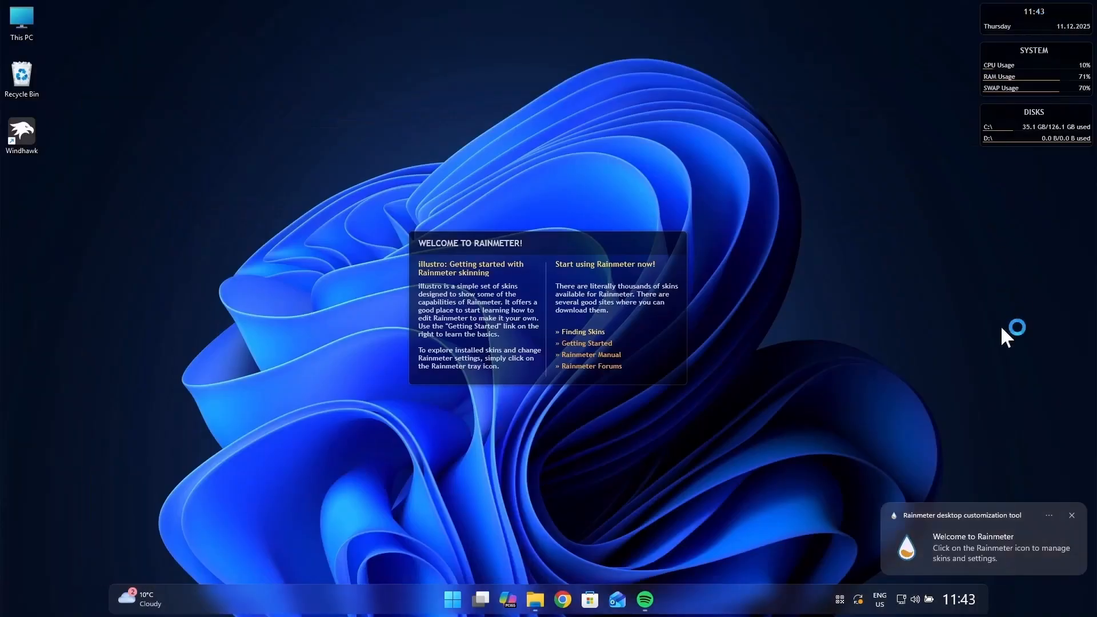
left_click(1072, 515)
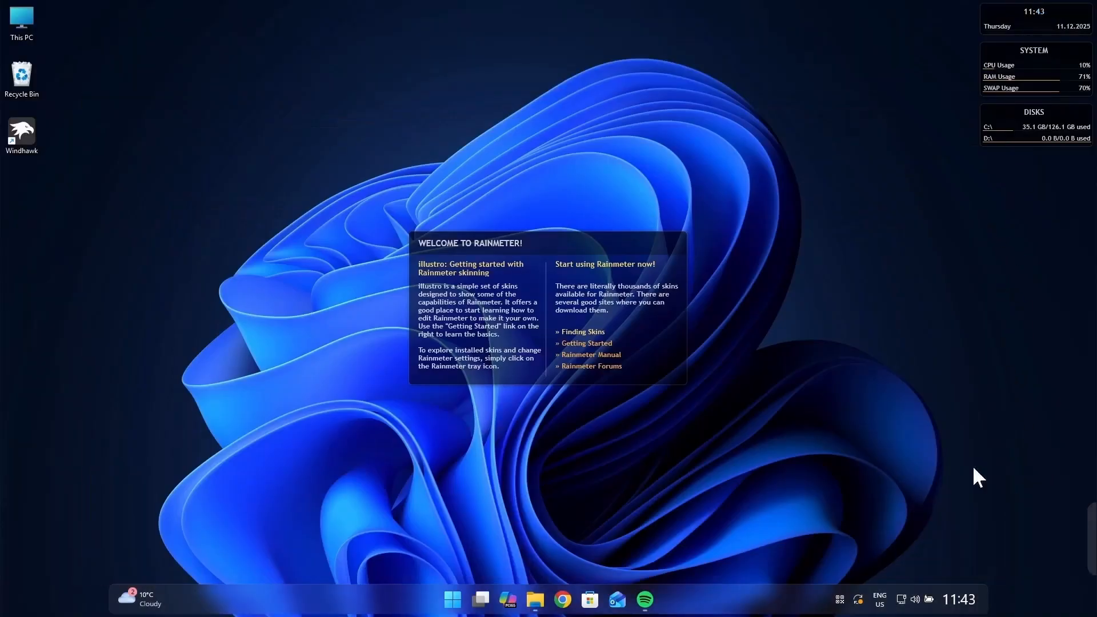
Step: Unload the default illustro Welcome, Disk, System and Clock skins from the desktop
right_click(663, 306)
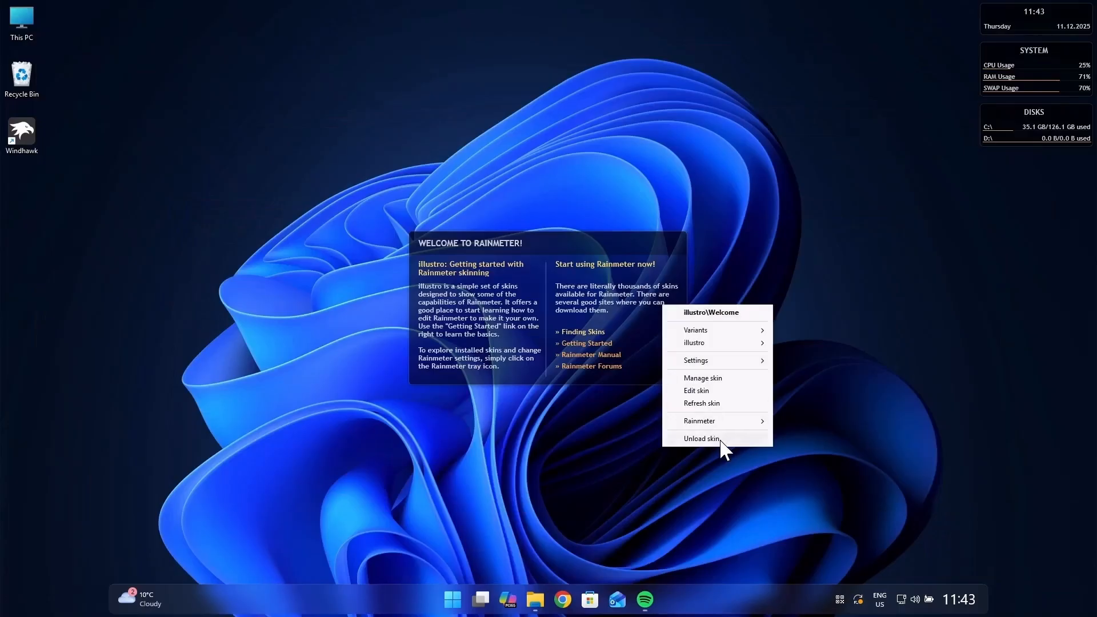
left_click(703, 439)
right_click(994, 128)
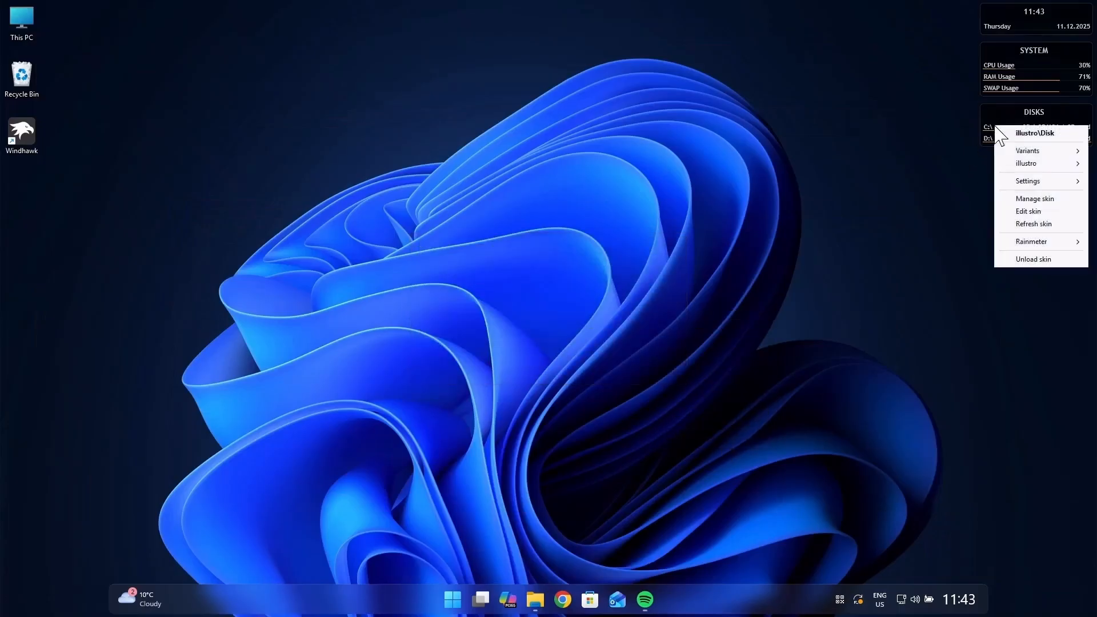
left_click(1031, 259)
right_click(1003, 95)
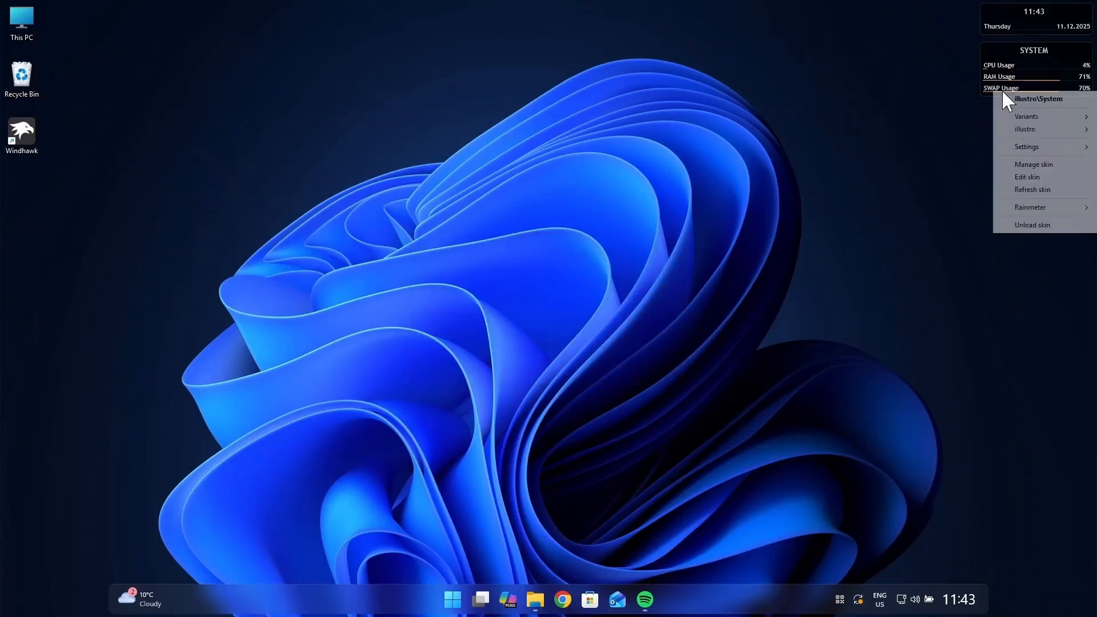
left_click(1035, 223)
right_click(1022, 24)
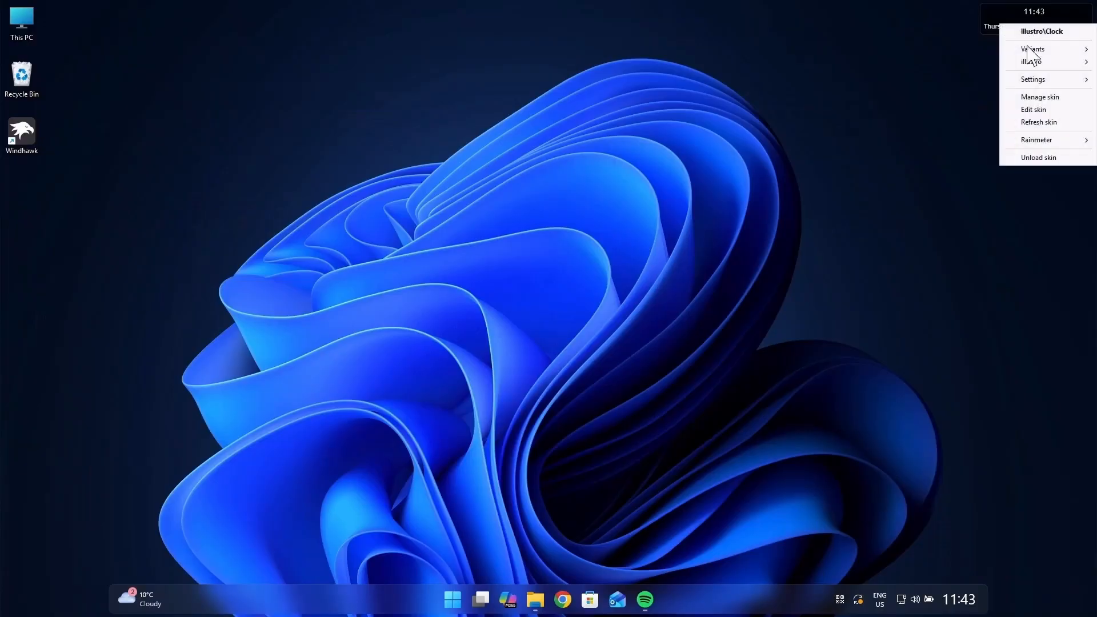
left_click(1039, 158)
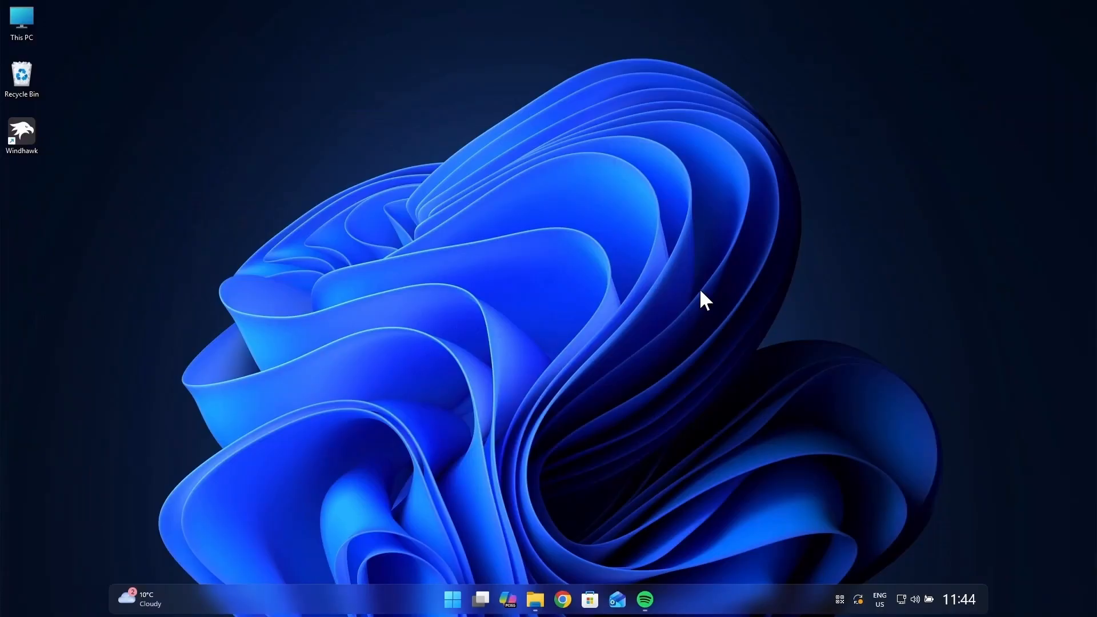
Step: Open the "Rainmeter Skin" shortcut from the folder and download BigSur26-Release-1.4.5.rmskin from the v1.4.5 release assets
left_click(534, 601)
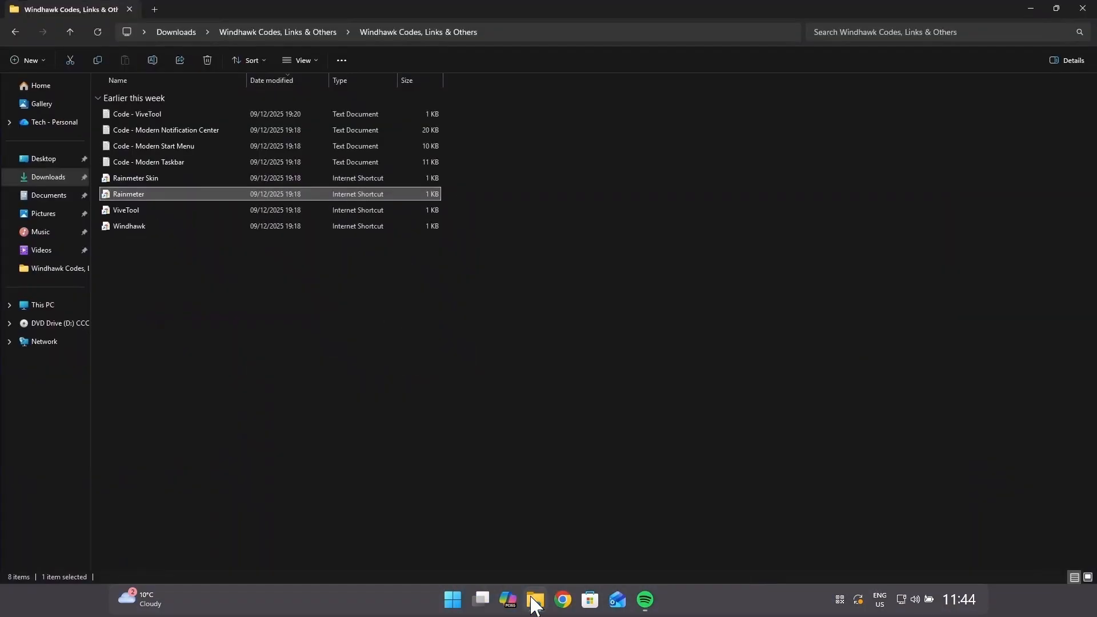
double_click(150, 178)
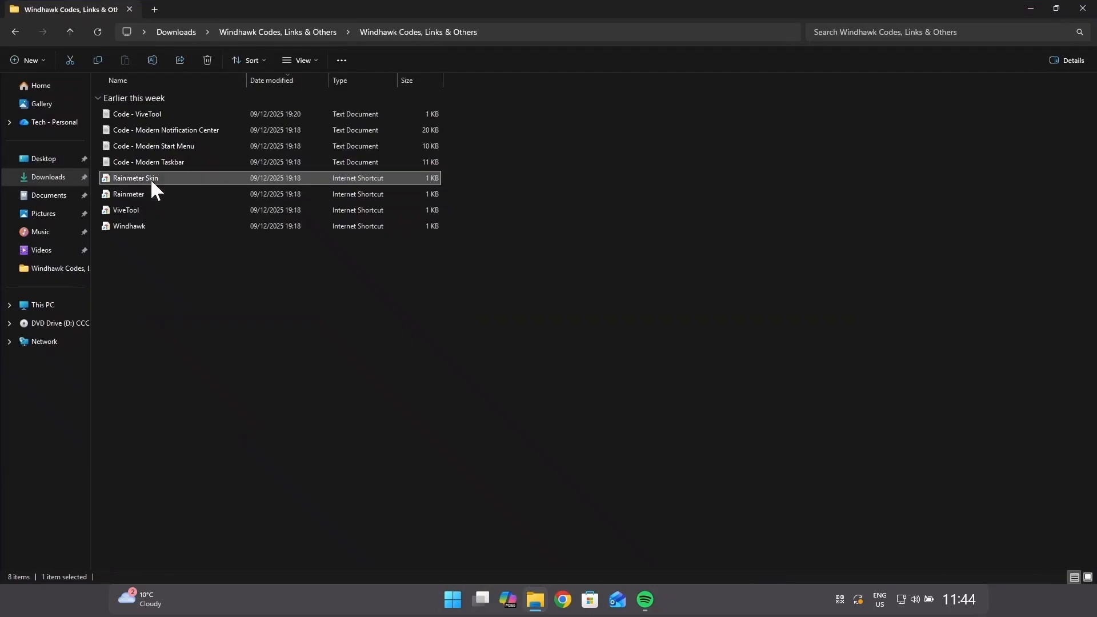
left_click(580, 308)
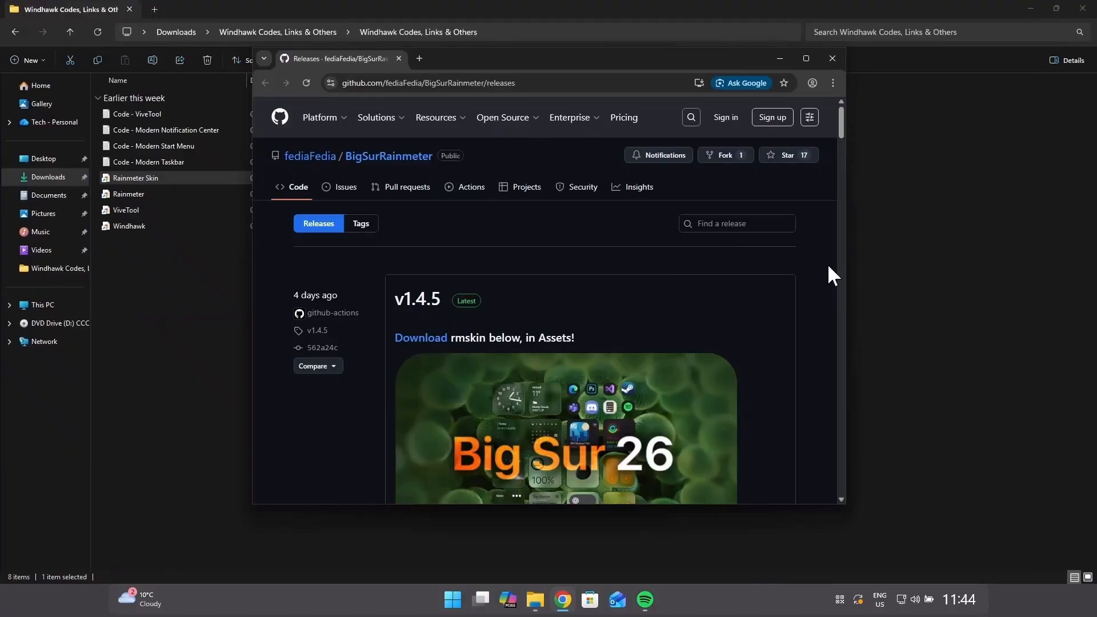
scroll(829, 267, "down", 10)
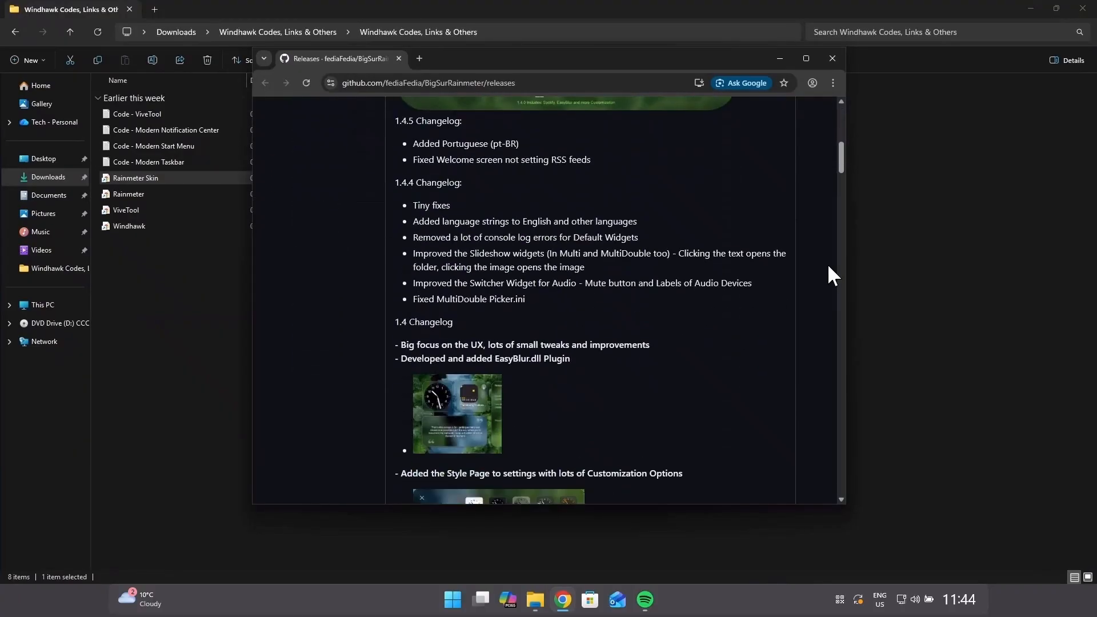
scroll(828, 266, "down", 15)
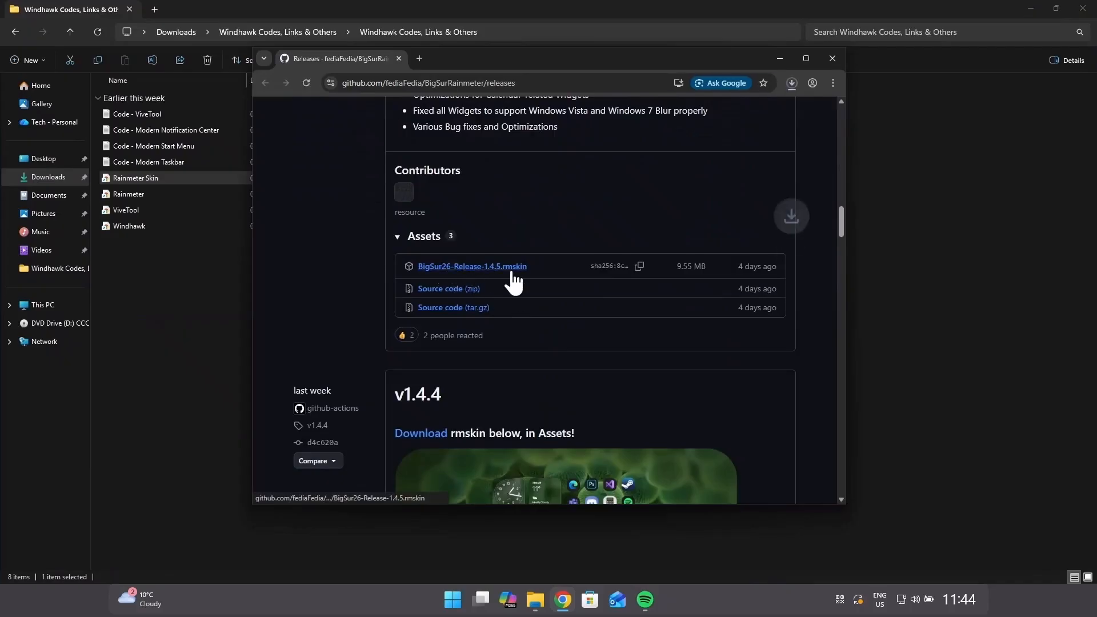
Step: Open the downloaded BigSur26-Release-1.4.5.rmskin package, minimise the browser and install the skin
left_click(792, 83)
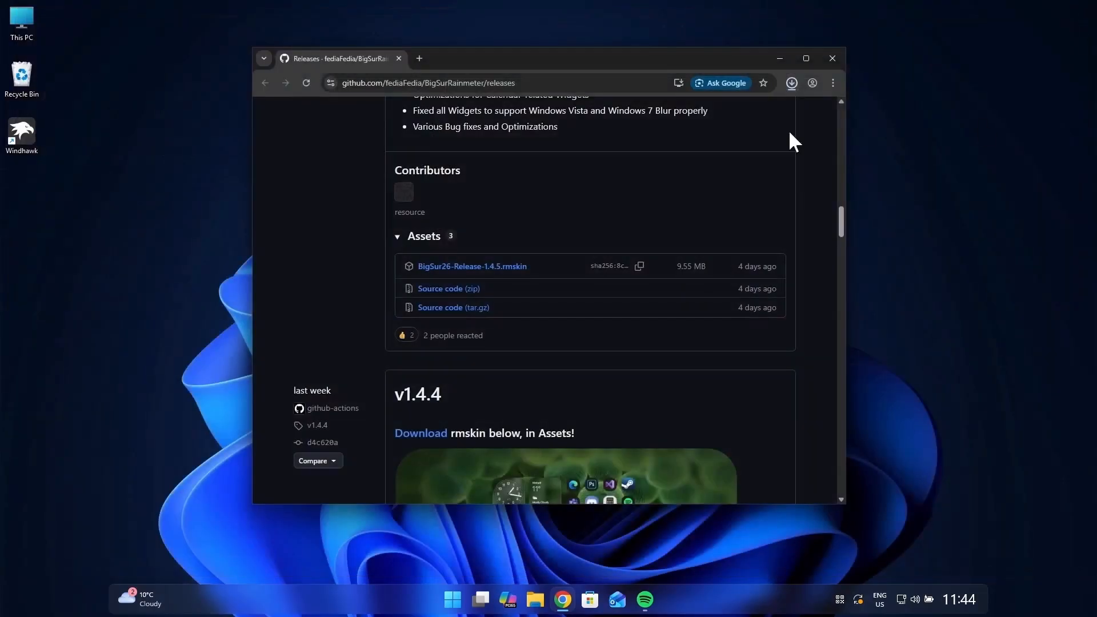
left_click(791, 83)
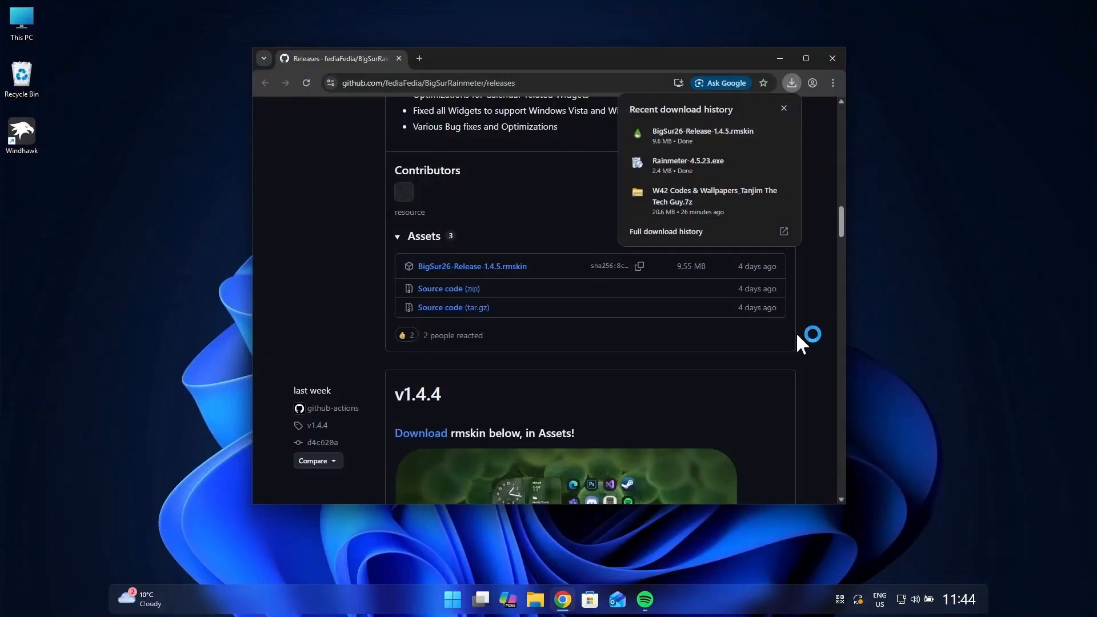
left_click(780, 58)
left_click(589, 403)
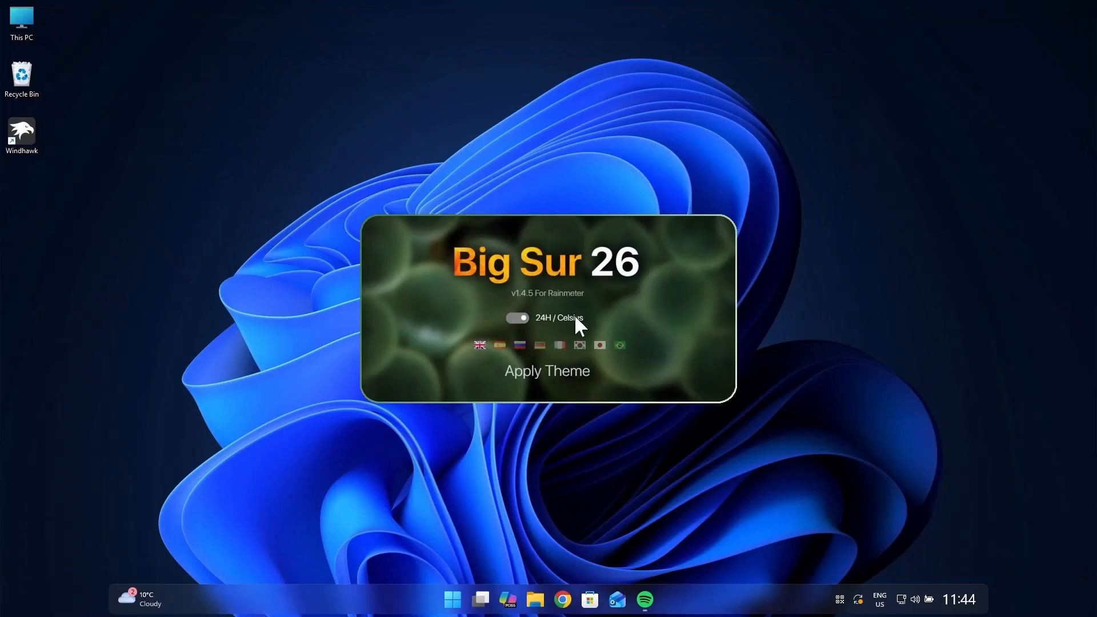
Step: Apply the Big Sur 26 theme using the layout with separate clock text and widget columns, Dark Glass style and purple-blue wave wallpaper
left_click(519, 373)
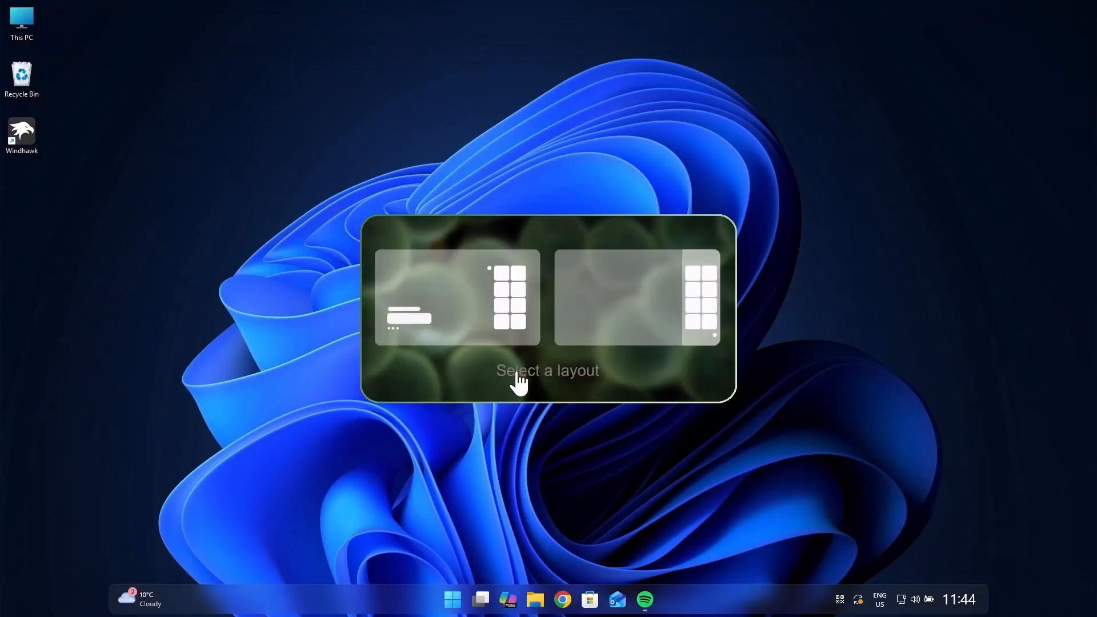
left_click(536, 314)
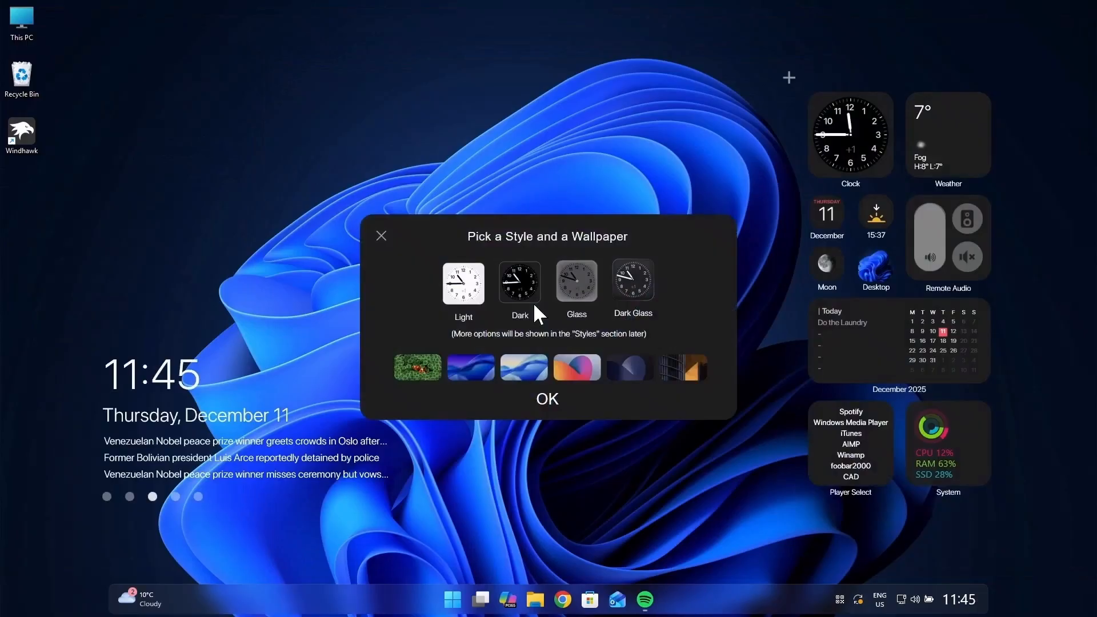
left_click(640, 288)
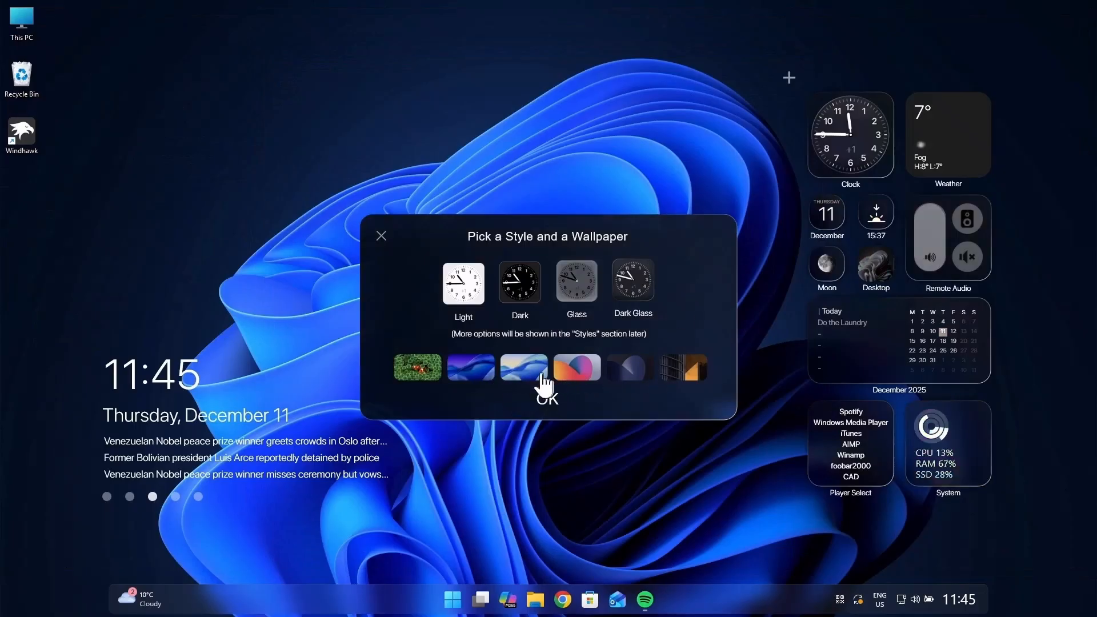
left_click(467, 373)
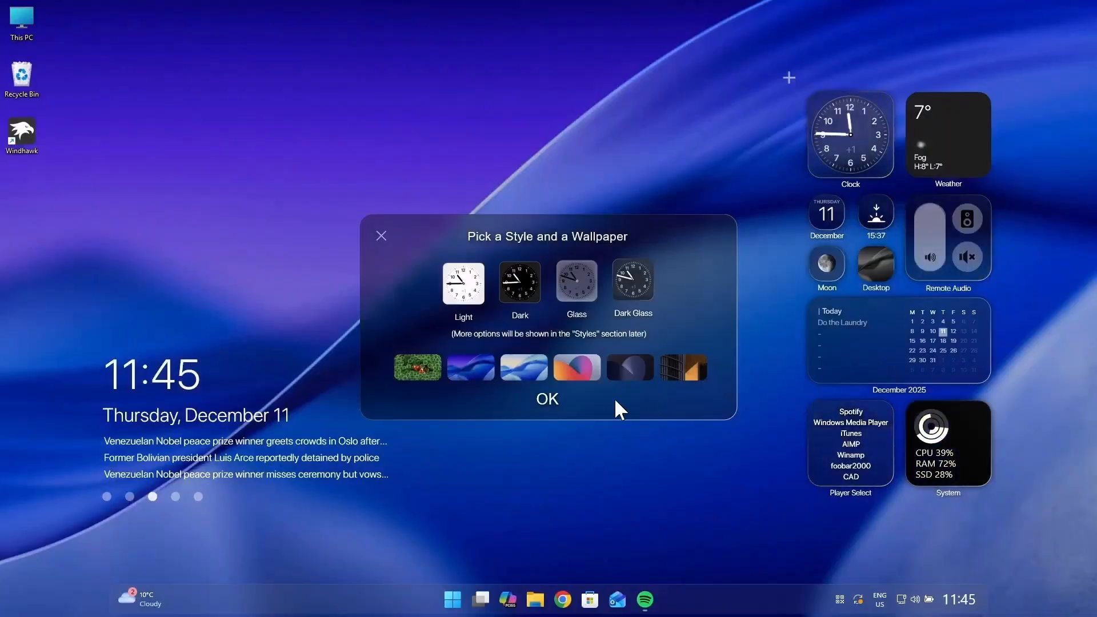
left_click(547, 400)
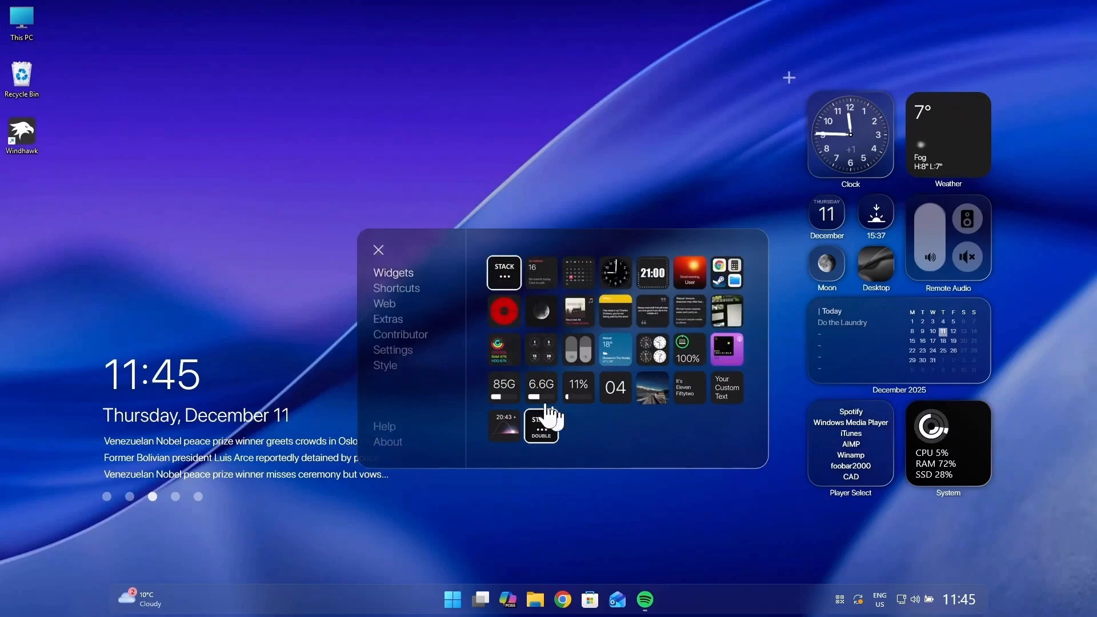
Step: Look through the Settings, Style and Widgets pages of the Big Sur options, then close them
left_click(402, 351)
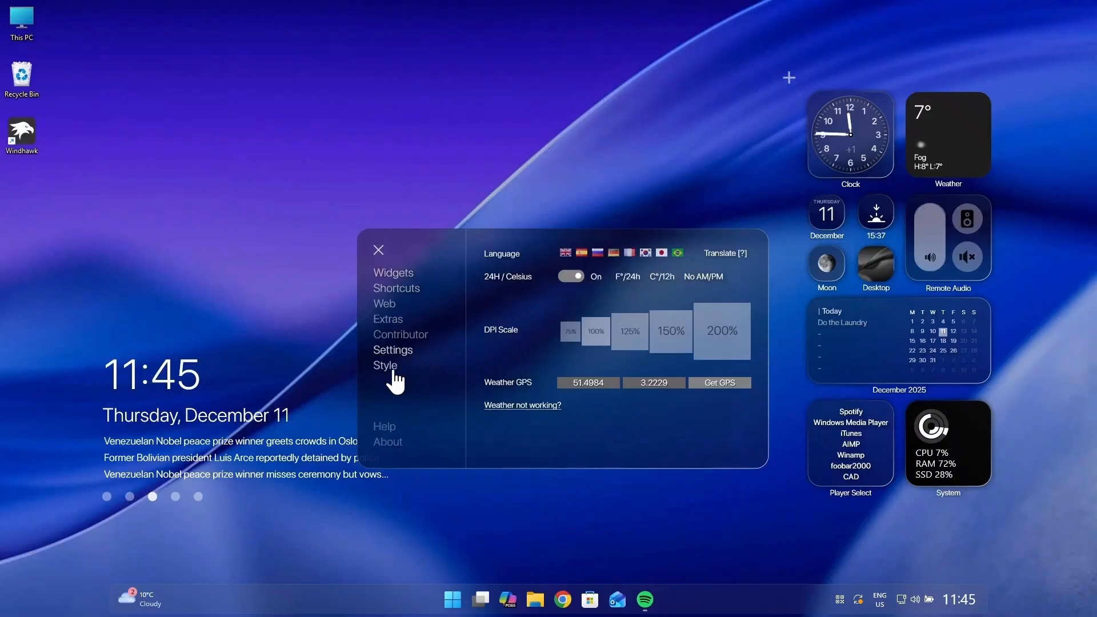
left_click(395, 368)
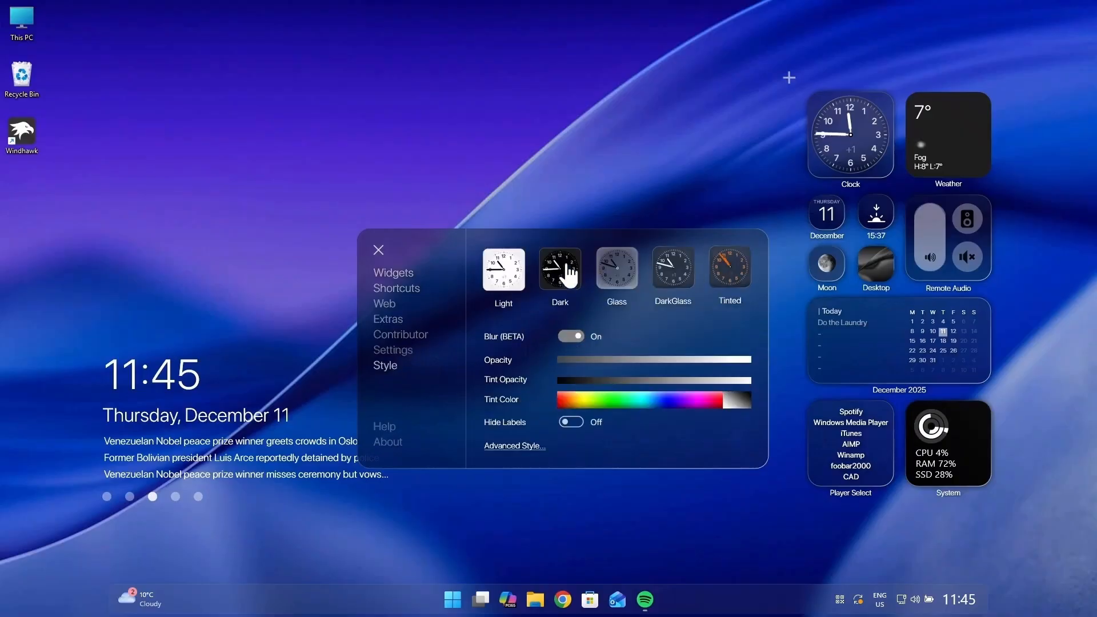
left_click(395, 273)
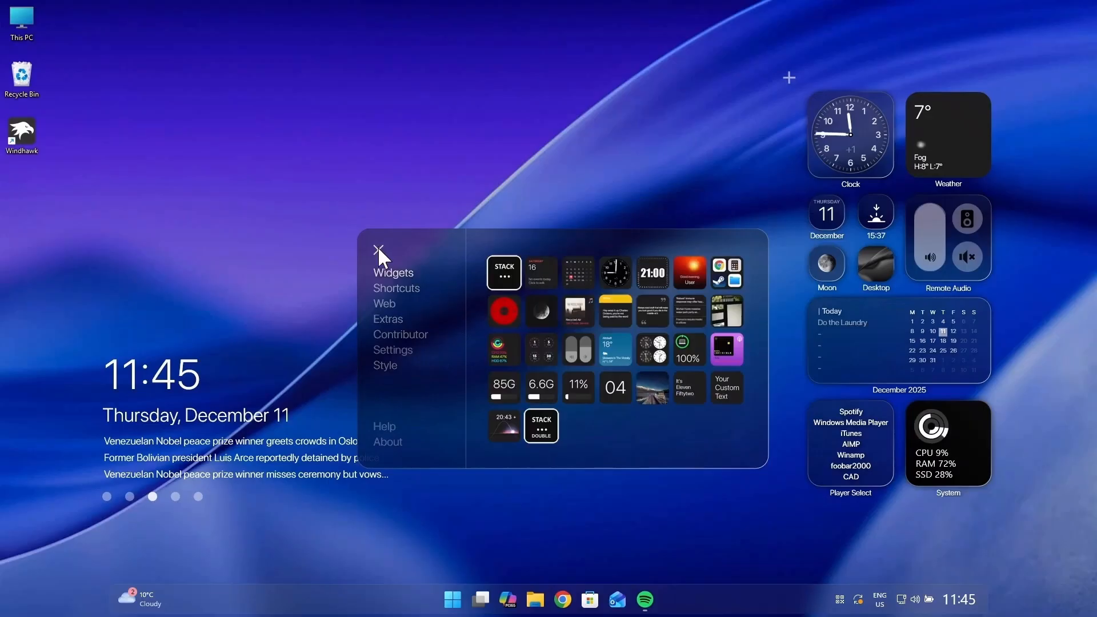
left_click(379, 250)
Step: Cycle the time, date and news widgets through their alternative alignments and try them at the lower centre of the desktop
right_click(273, 455)
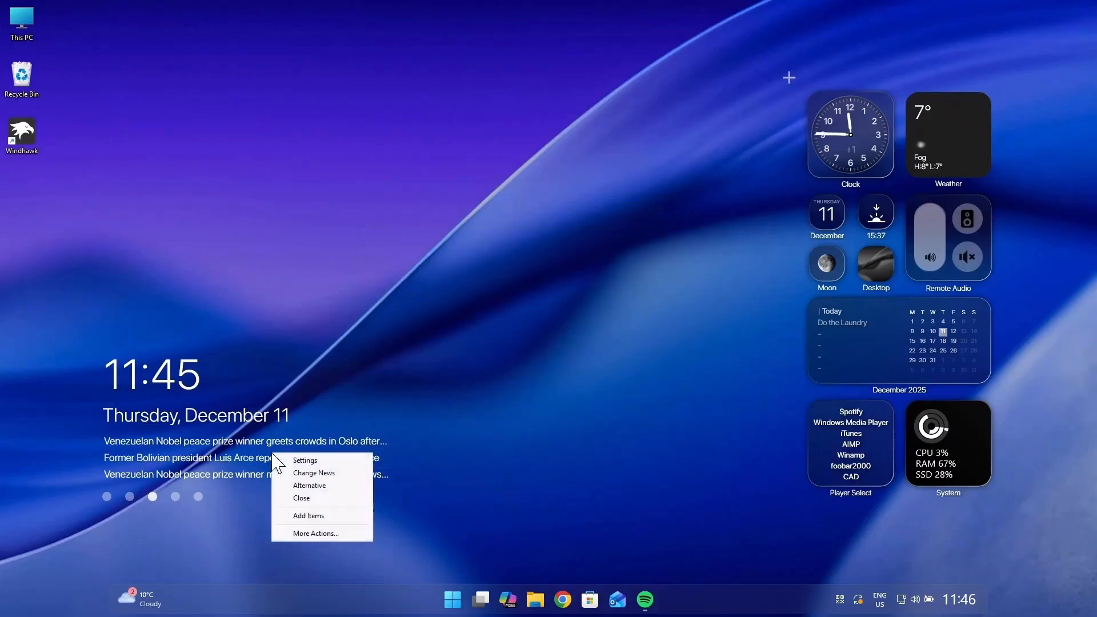
left_click(316, 486)
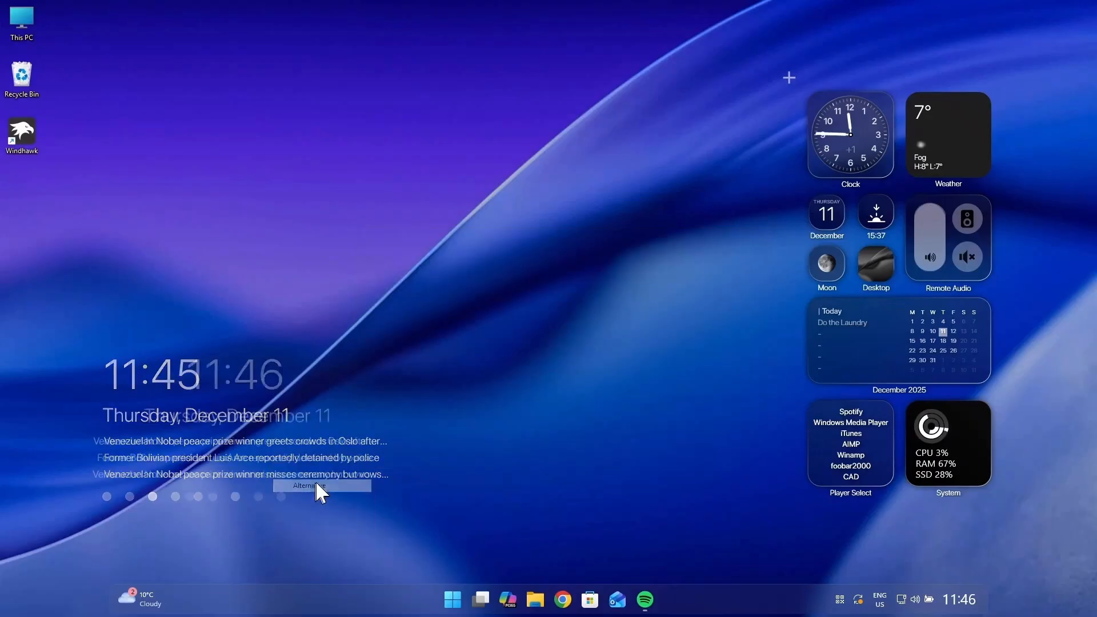
right_click(225, 447)
left_click(253, 464)
right_click(276, 439)
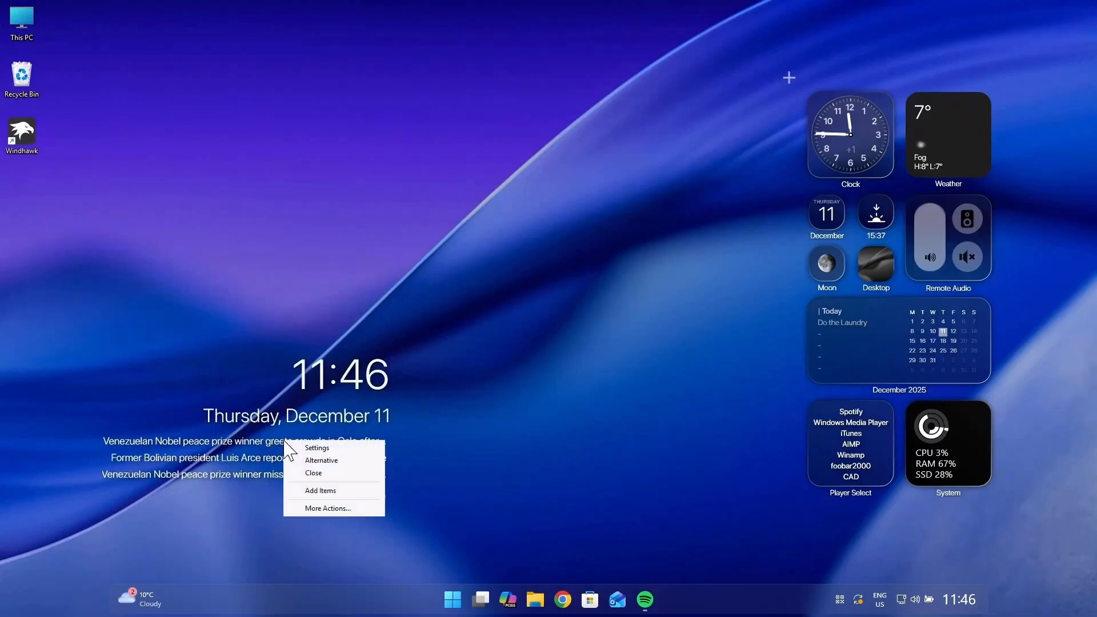
left_click(300, 458)
right_click(261, 448)
left_click(282, 482)
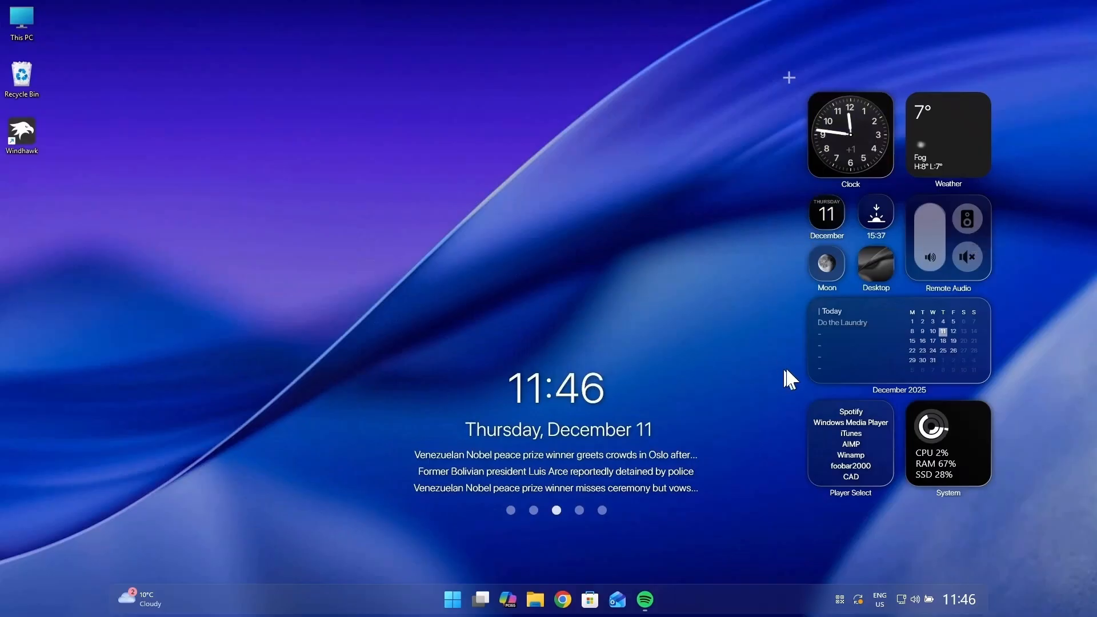
Step: Try the Weather widget's wide multi-day forecast layout and switch back to the small square one
right_click(942, 156)
left_click(973, 179)
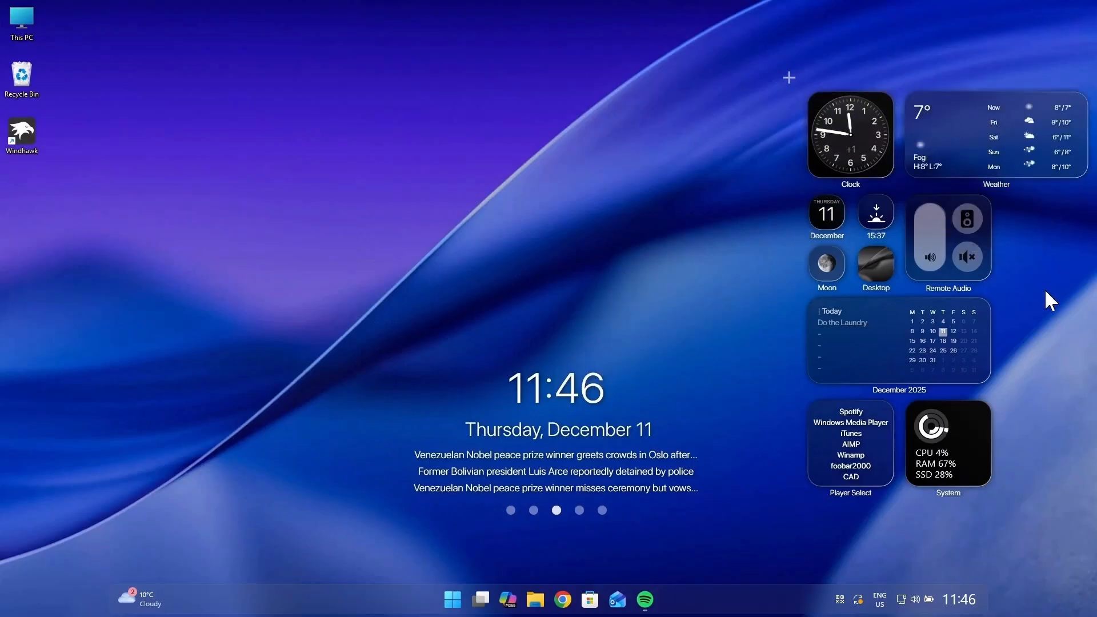
right_click(980, 136)
left_click(1000, 157)
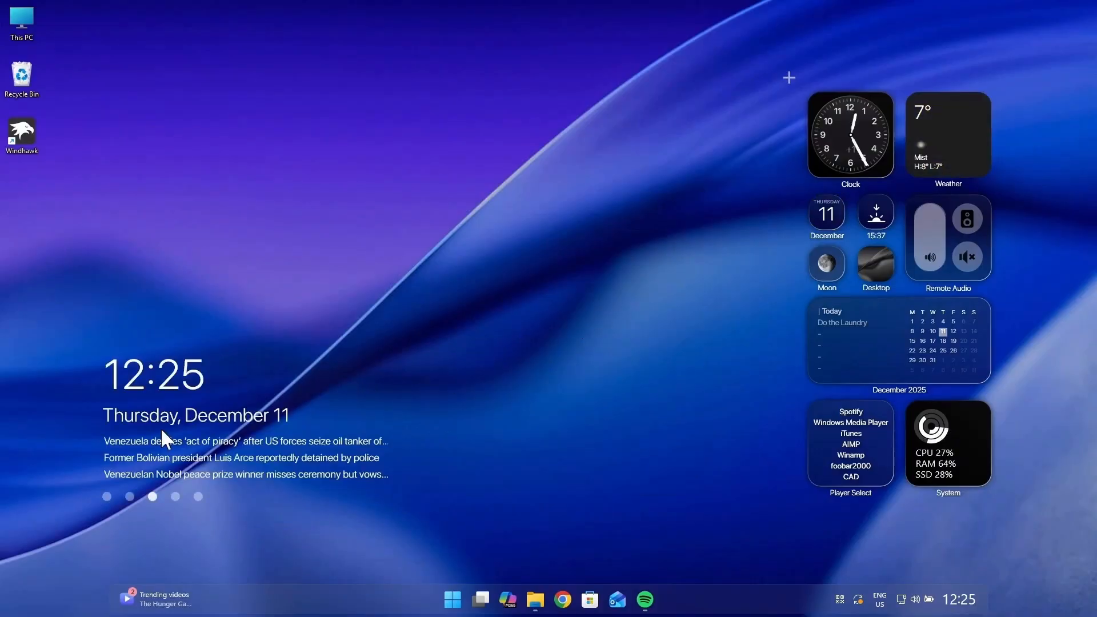
Step: Remove the news feed and place the time and date display at the lower centre of the desktop
right_click(115, 410)
left_click(114, 379)
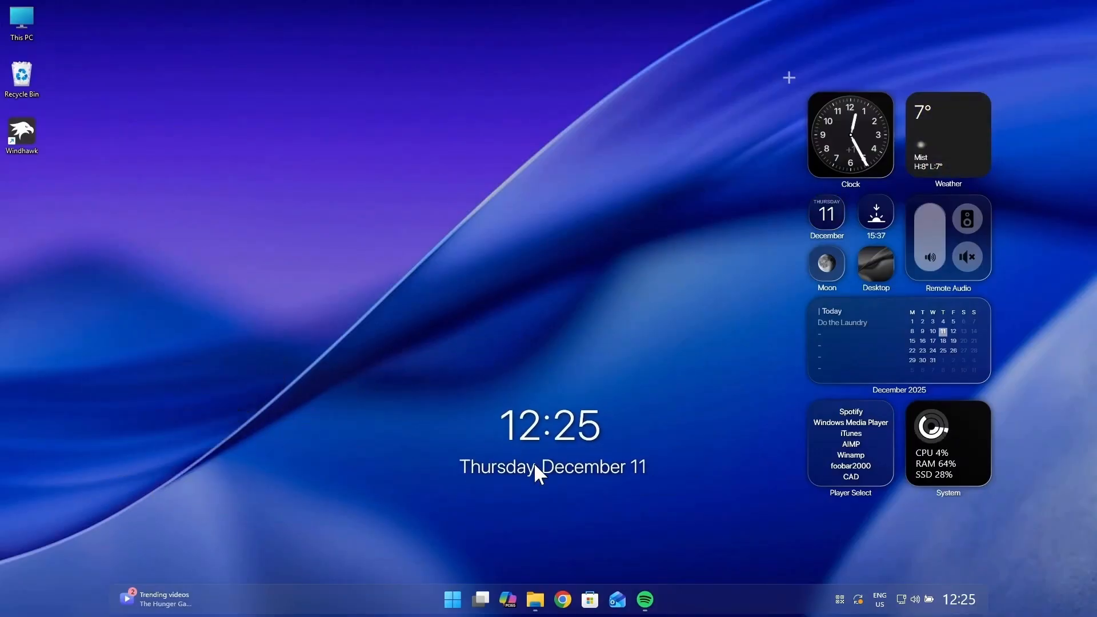
Step: Group the Clock and Weather widgets above the calendar in the desktop's upper-left area, and choose Spotify in Player Select
left_click_drag(859, 142, 294, 162)
left_click_drag(949, 135, 386, 150)
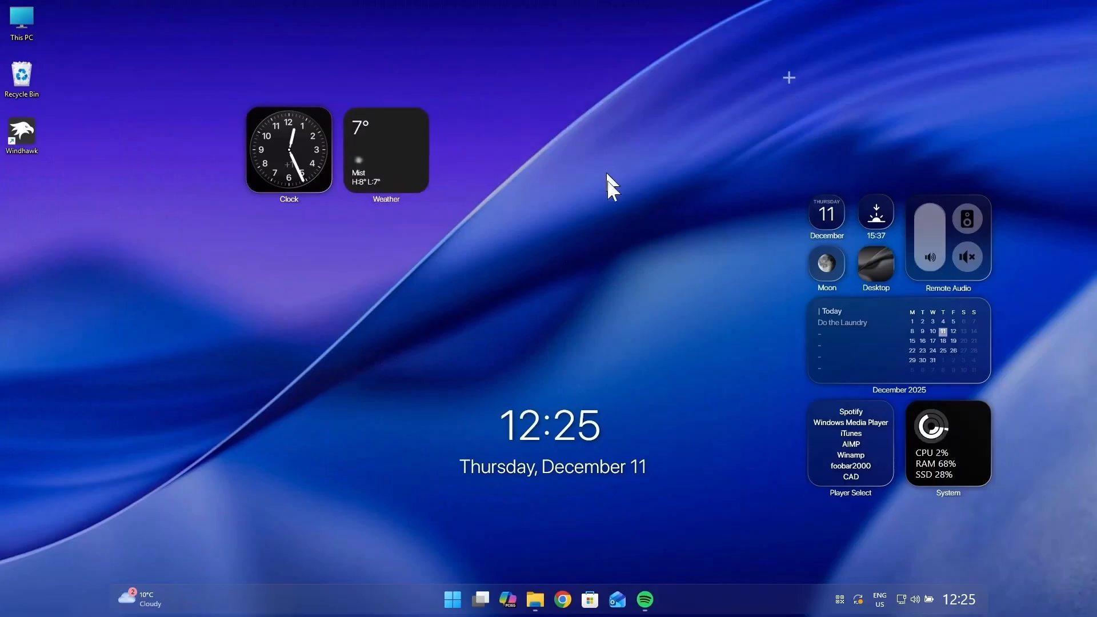
left_click_drag(896, 336, 335, 247)
left_click(851, 413)
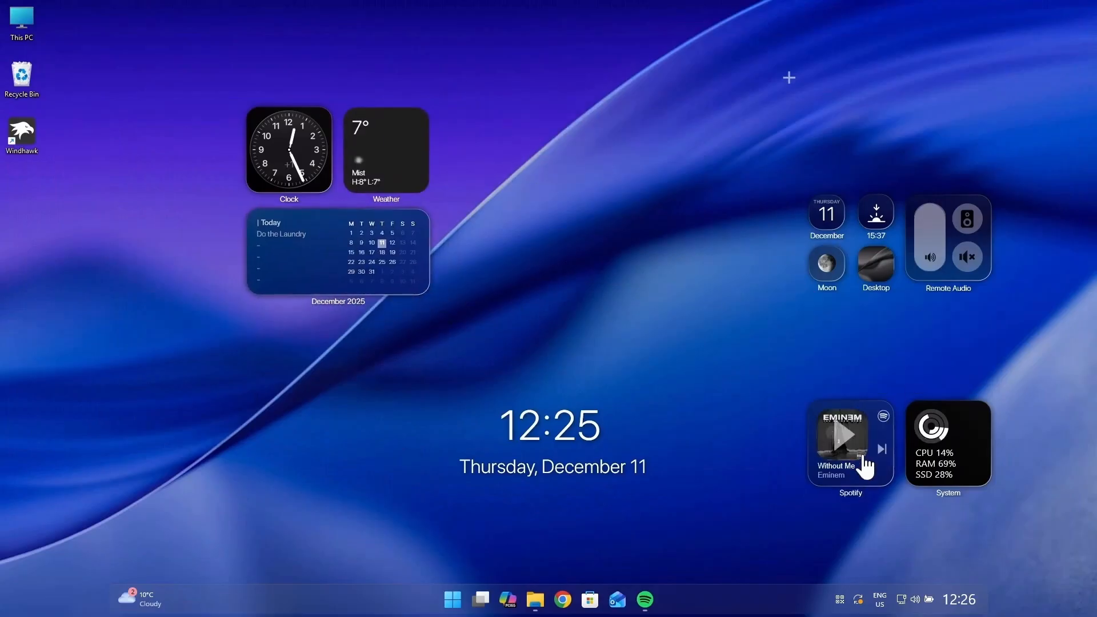
Step: Add a Notes widget, place it beside the Weather and calendar widgets and switch it to its large layout
left_click(790, 77)
left_click(618, 313)
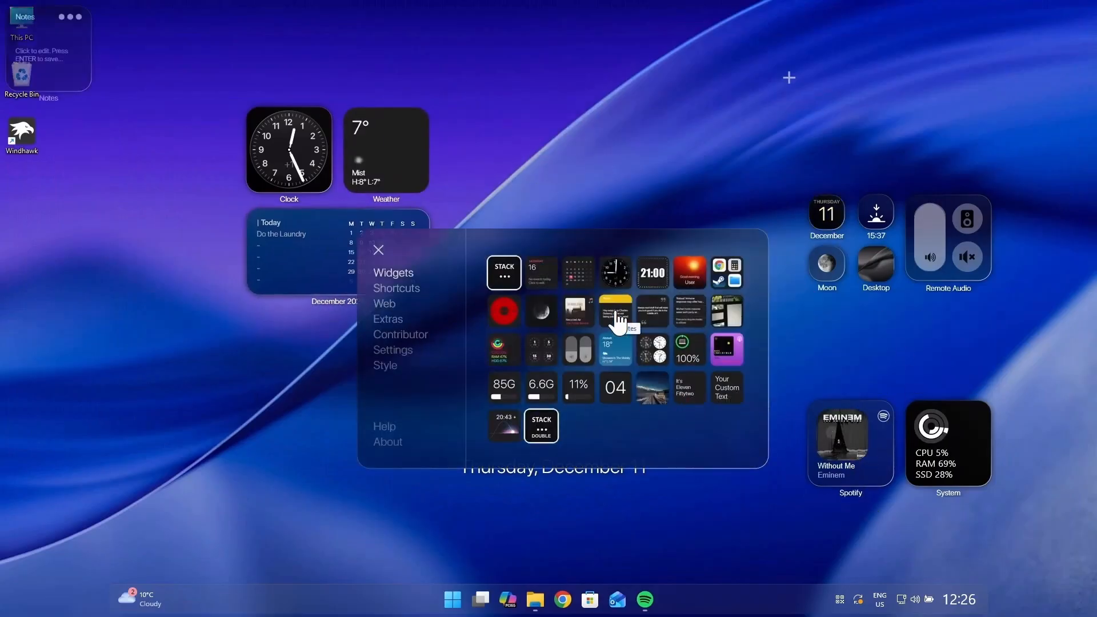
left_click(377, 250)
left_click_drag(548, 168, 481, 162)
right_click(481, 161)
left_click(514, 179)
left_click(571, 180)
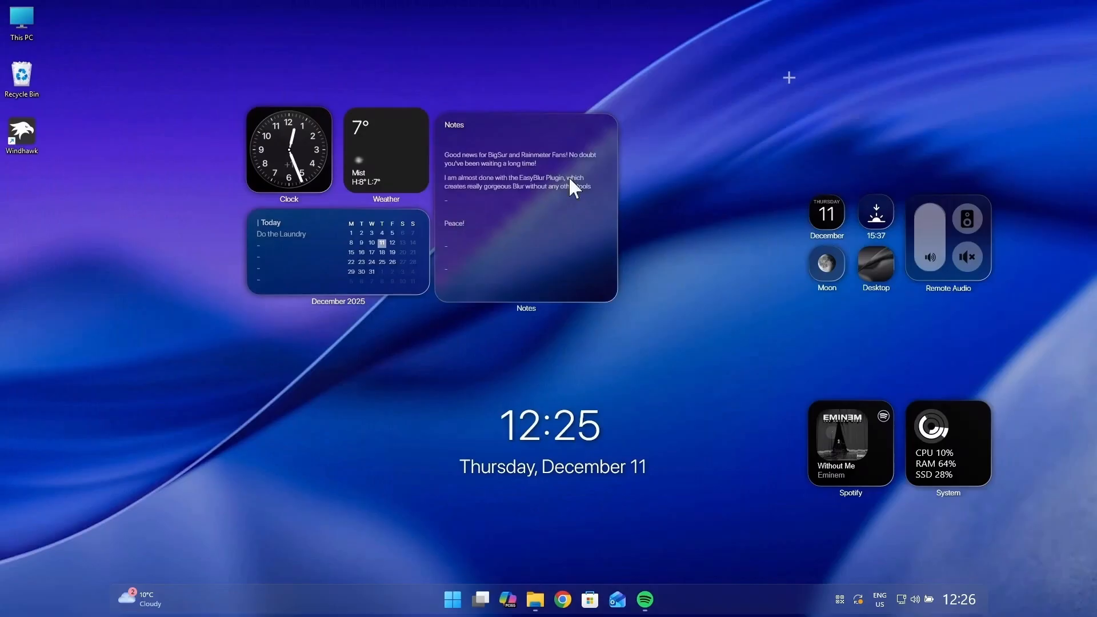
Step: Switch the Spotify player to its wide layout and line it up with the Notes widget in the upper row
right_click(863, 427)
left_click(890, 445)
left_click_drag(880, 412, 705, 127)
left_click_drag(571, 137, 581, 129)
left_click_drag(697, 131, 707, 124)
Step: Arrange the December date, sunset, Moon, Desktop and Remote Audio widgets in a block beneath the Spotify player
left_click_drag(828, 215, 662, 228)
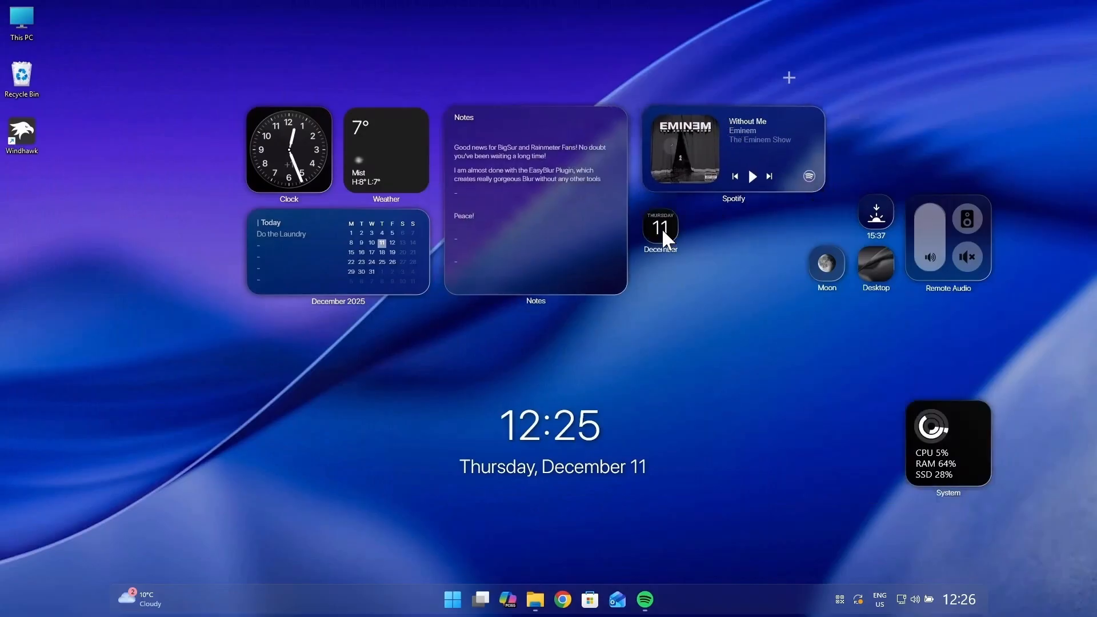
left_click_drag(877, 214, 711, 229)
left_click_drag(815, 269, 648, 283)
left_click_drag(863, 275, 696, 290)
left_click_drag(913, 264, 746, 278)
Step: Remove the System widget and move the time and date display slightly higher
right_click(953, 433)
left_click(979, 464)
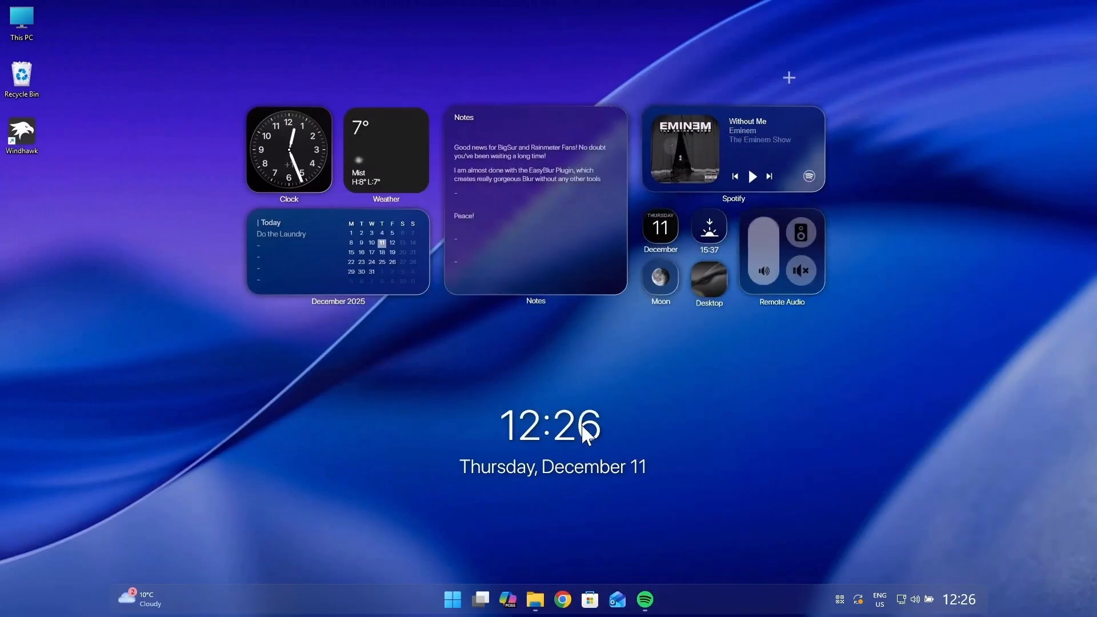
left_click_drag(582, 426, 583, 416)
right_click(884, 387)
left_click(812, 375)
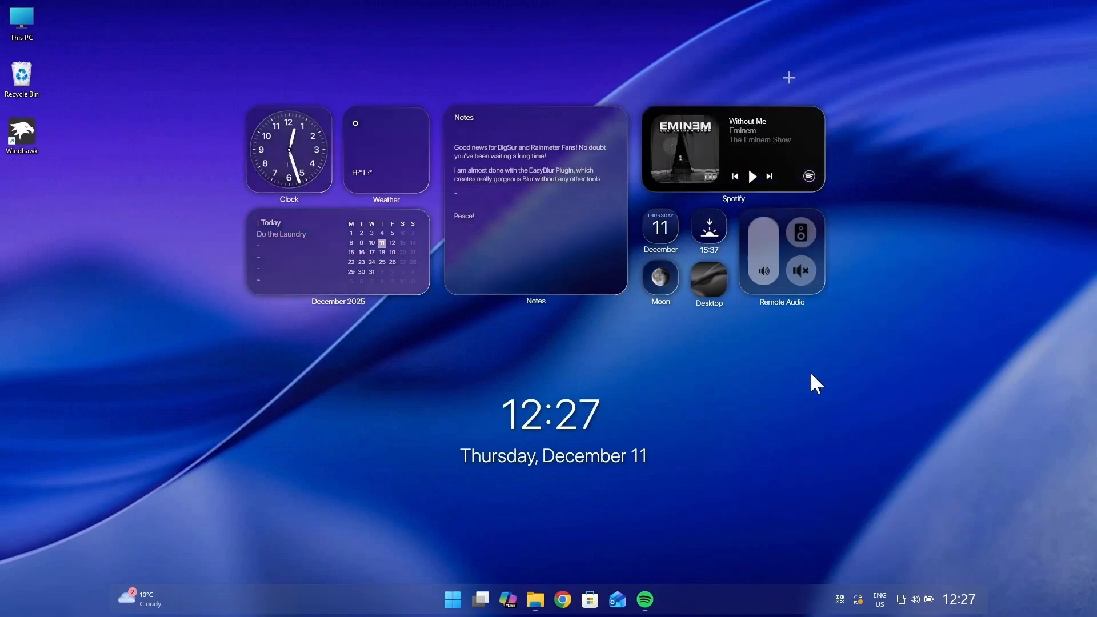